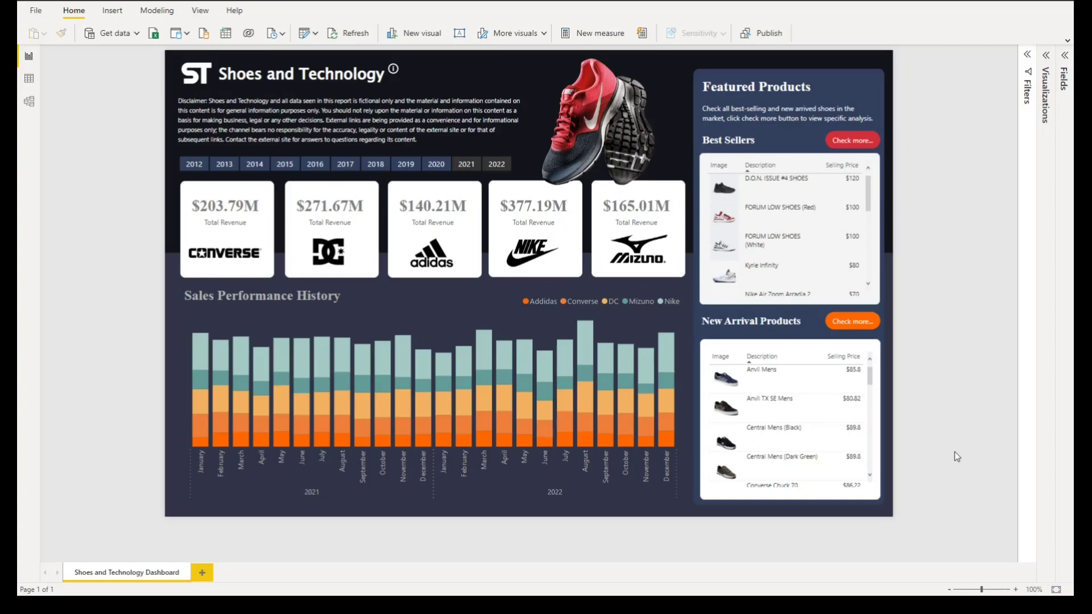
# - Scroll the Fields pane to check that Brand, Products, States and the other tables are still loaded
pyautogui.keyDown('ctrl'); pyautogui.scroll(1, 955, 451); pyautogui.keyUp('ctrl')
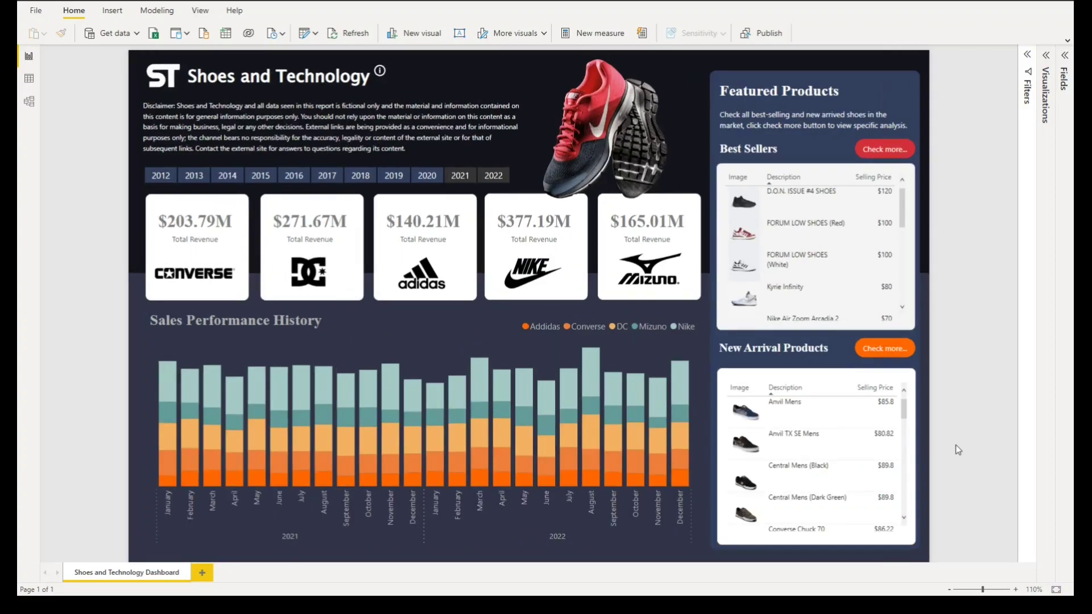
pyautogui.keyDown('ctrl'); pyautogui.scroll(-1, 956, 450); pyautogui.keyUp('ctrl')
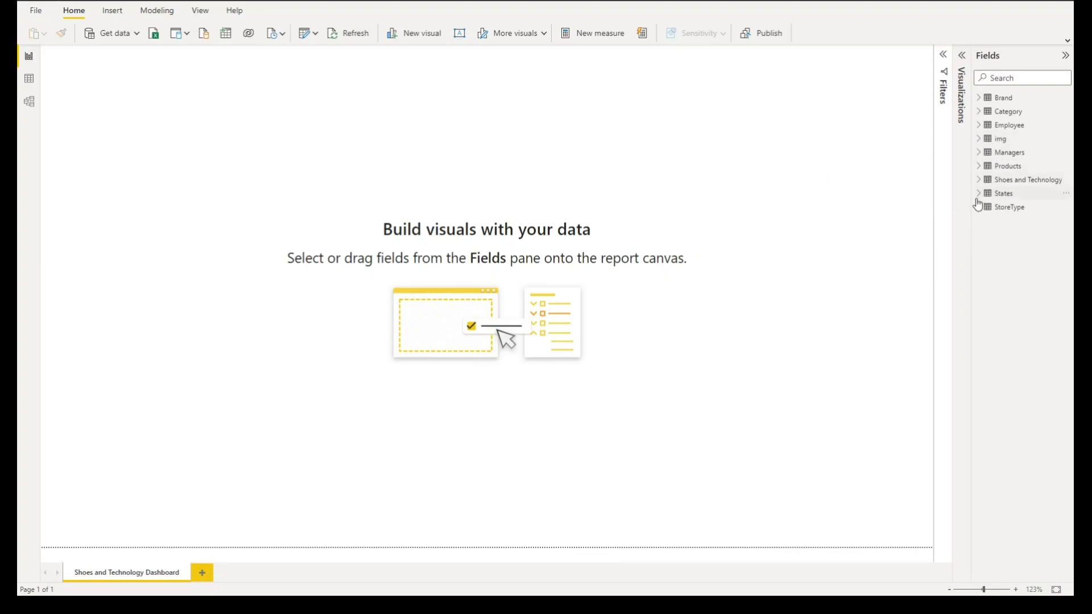
pyautogui.click(32, 107)
# - Show the report page at actual size
pyautogui.click(200, 10)
pyautogui.click(292, 37)
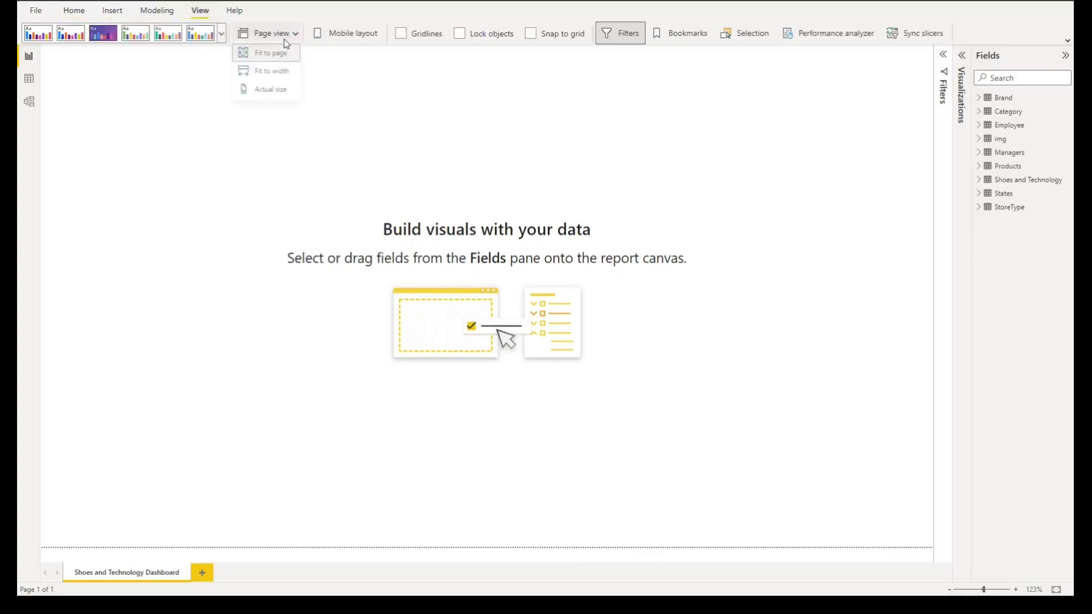
pyautogui.click(266, 95)
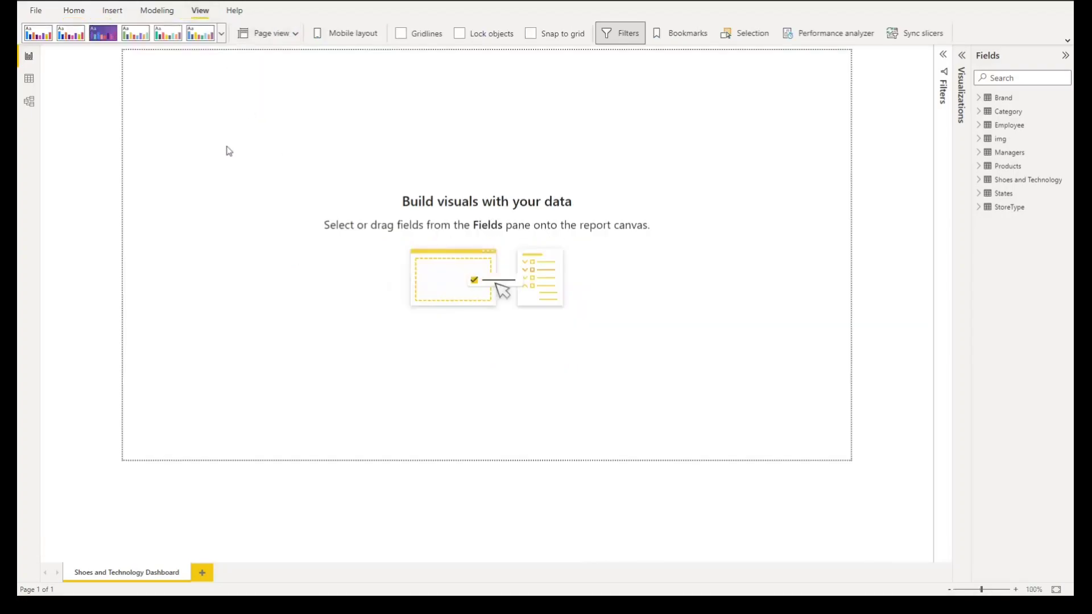
# - Set the page wallpaper to light grey
pyautogui.click(963, 56)
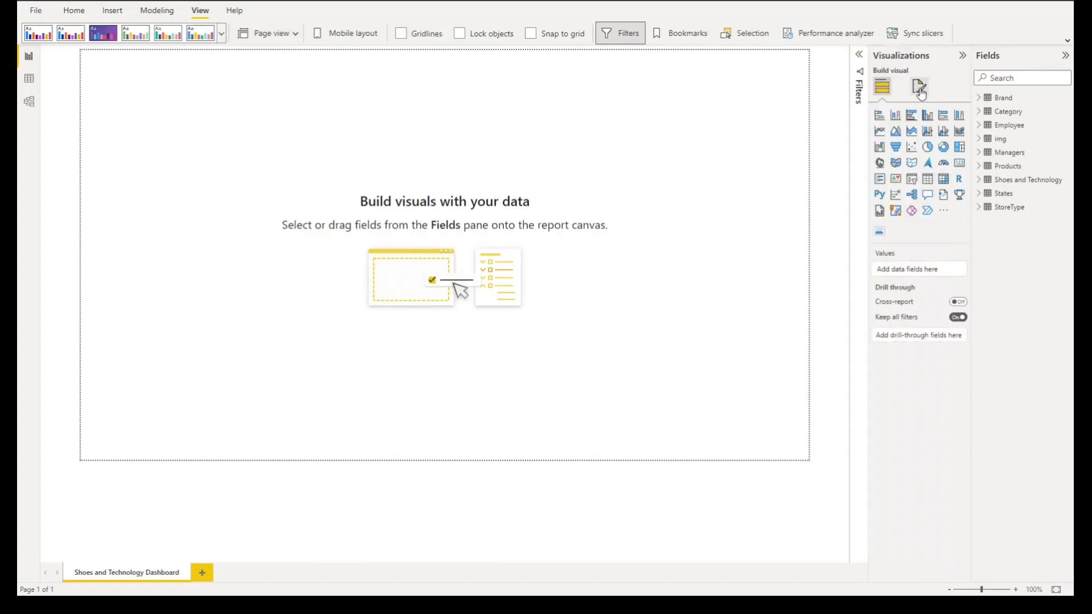
pyautogui.click(920, 91)
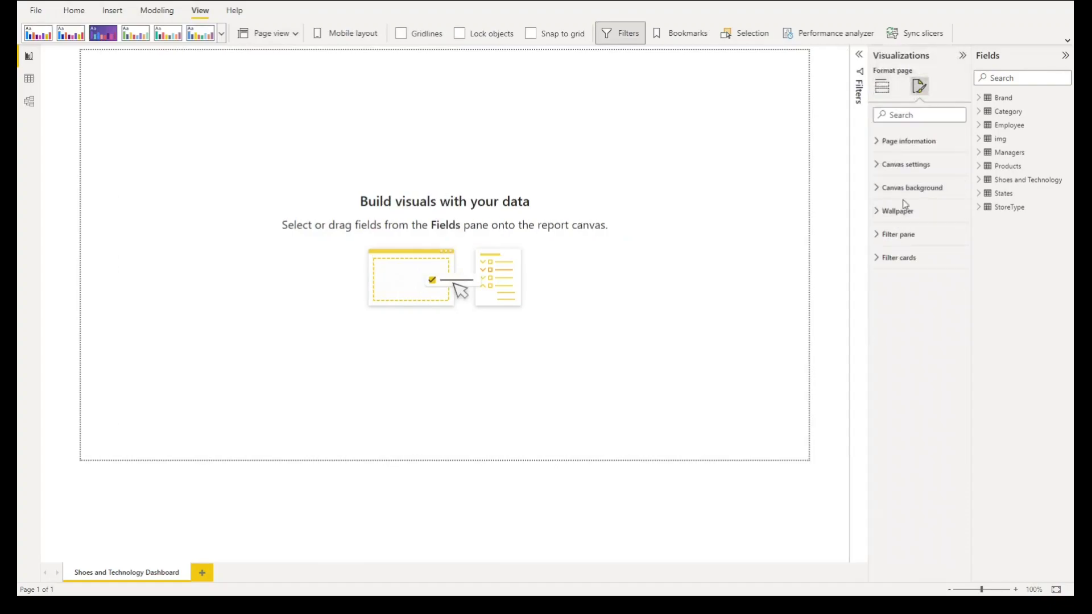
pyautogui.click(909, 214)
pyautogui.click(892, 245)
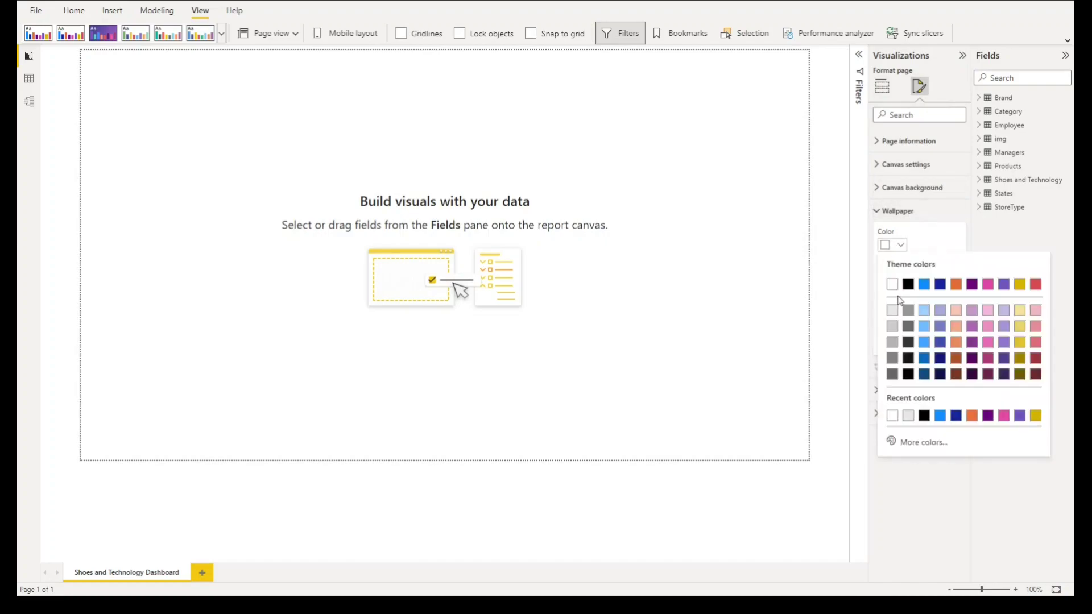
pyautogui.click(892, 312)
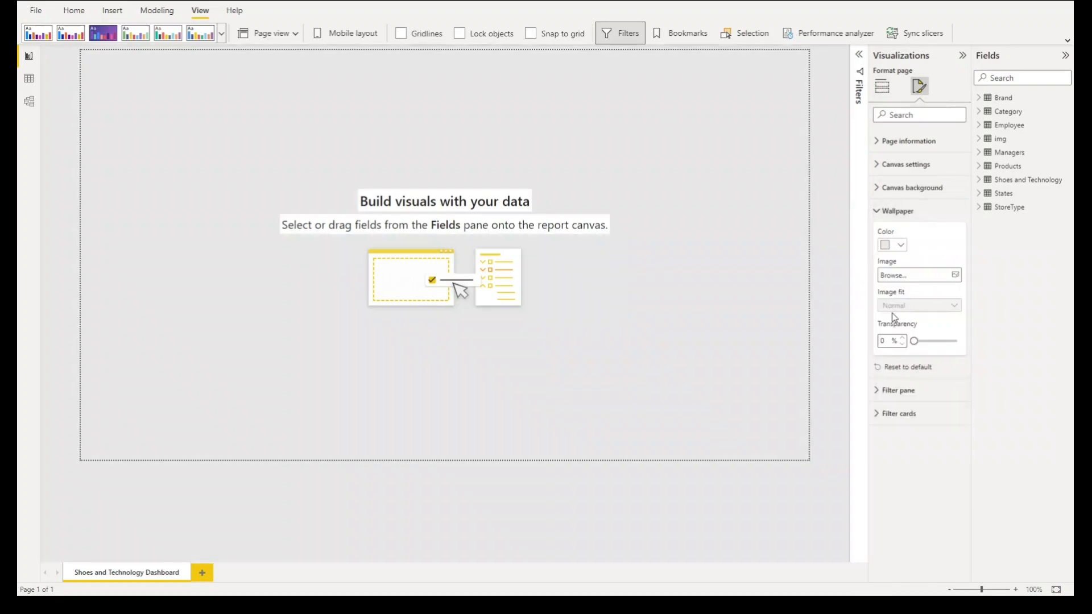
pyautogui.click(897, 211)
# - Give the canvas background the navy colour #313447 at 0% transparency
pyautogui.click(887, 187)
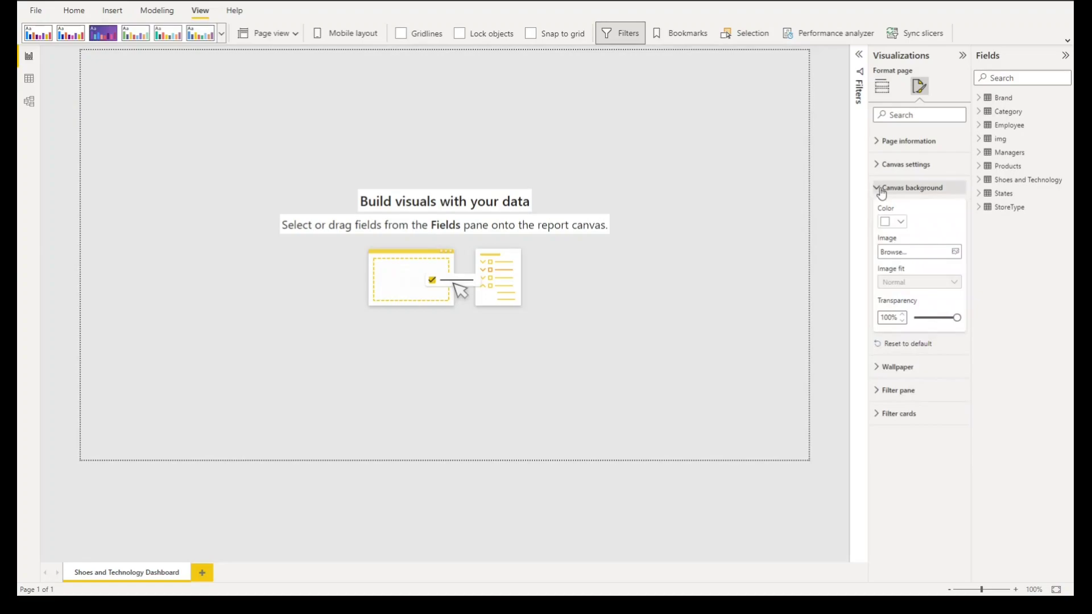
pyautogui.click(891, 223)
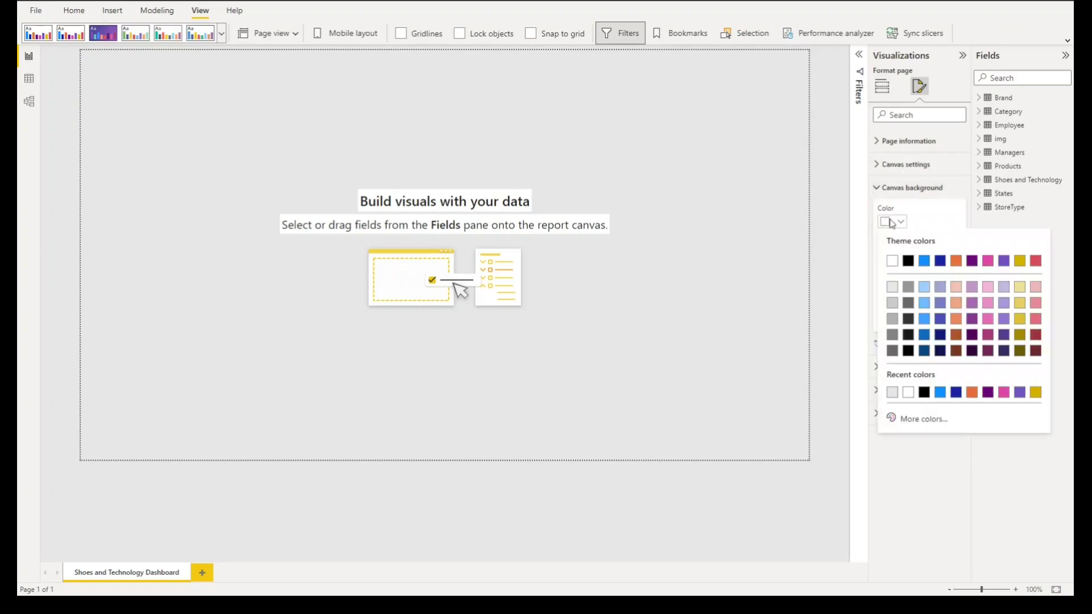
pyautogui.click(919, 424)
pyautogui.write('#313447')
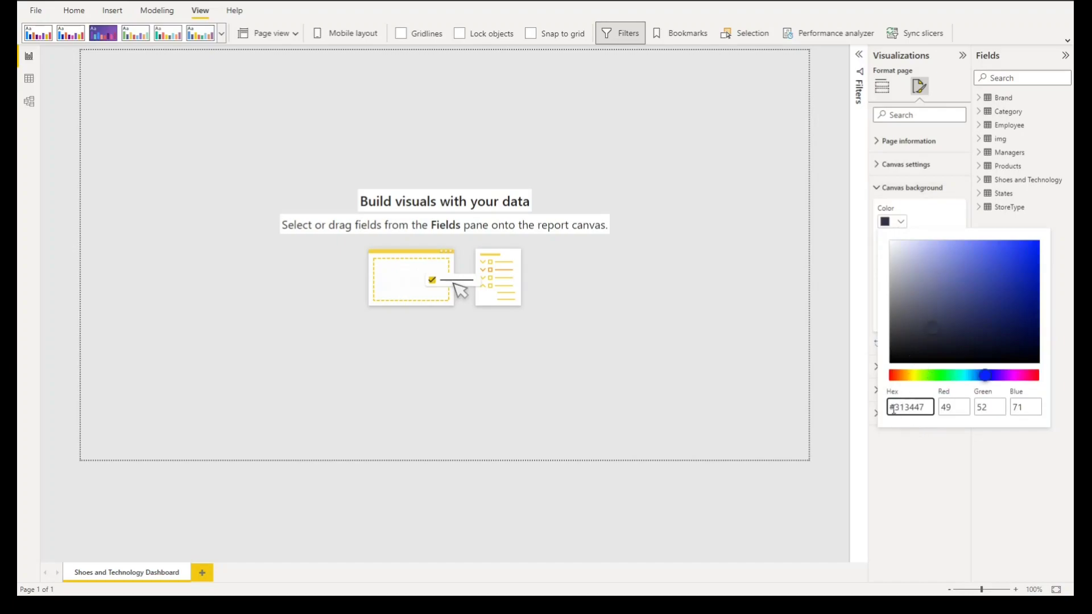
pyautogui.moveTo(896, 409); pyautogui.dragTo(917, 411)
pyautogui.click(914, 438)
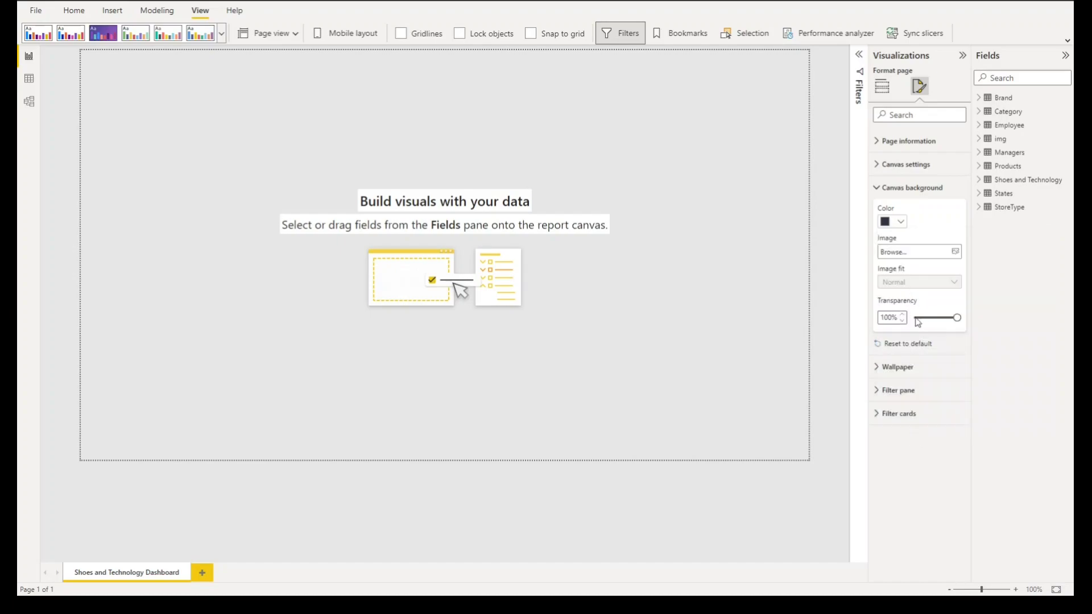
pyautogui.moveTo(917, 319); pyautogui.dragTo(910, 318)
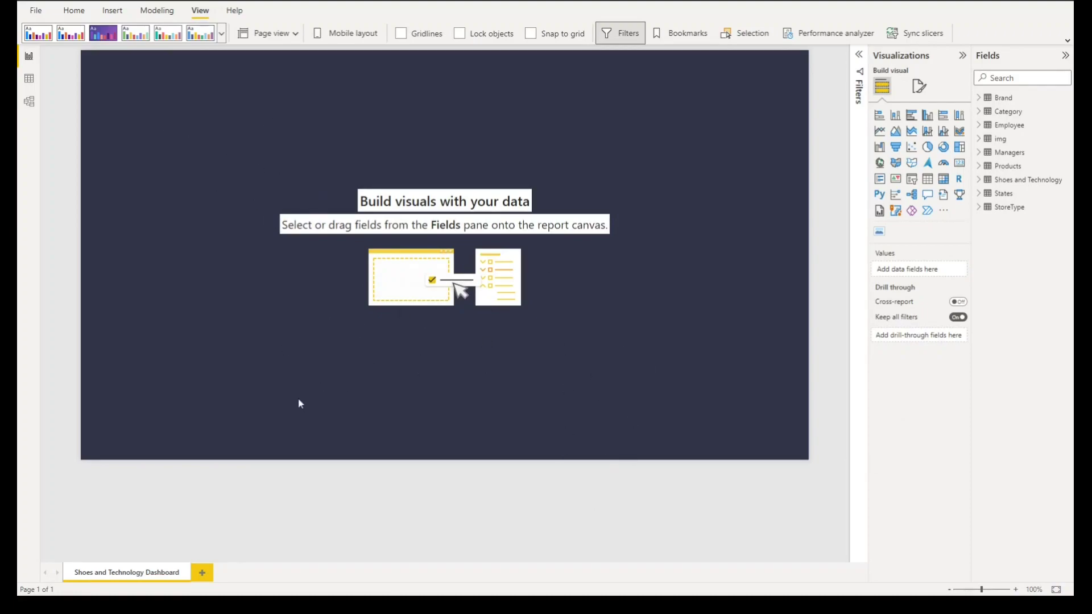
# - Insert the ST, Adidas, Converse, Nike, DC and Mizuno logo images onto the page
pyautogui.click(112, 11)
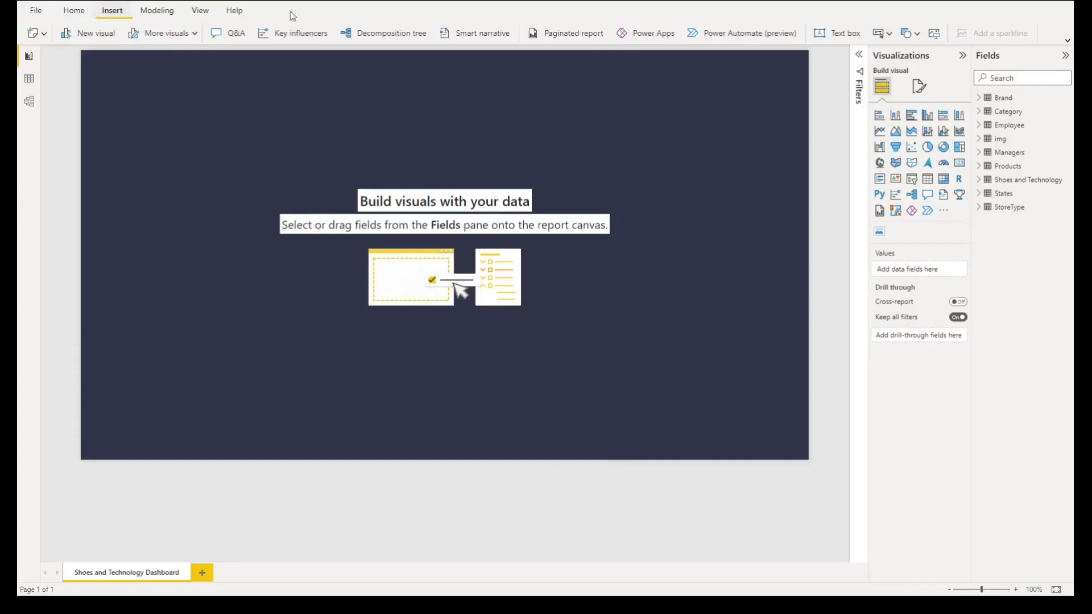
pyautogui.click(934, 33)
pyautogui.moveTo(227, 159); pyautogui.dragTo(380, 215)
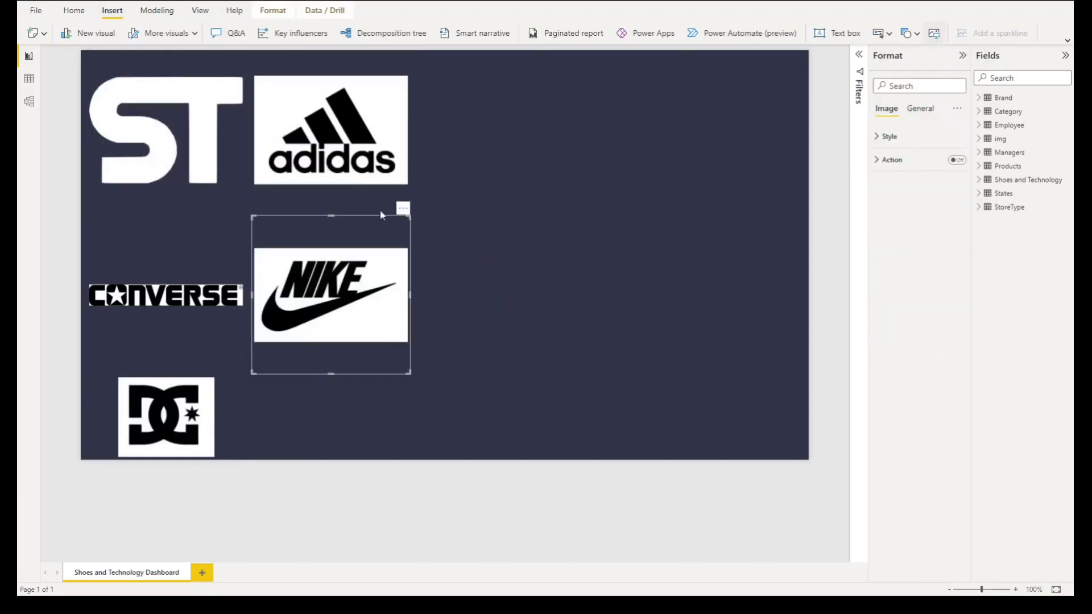
pyautogui.click(934, 33)
pyautogui.click(534, 363)
# - Set the height of all six logo images to 74
pyautogui.hotkey('ctrl', 'a')
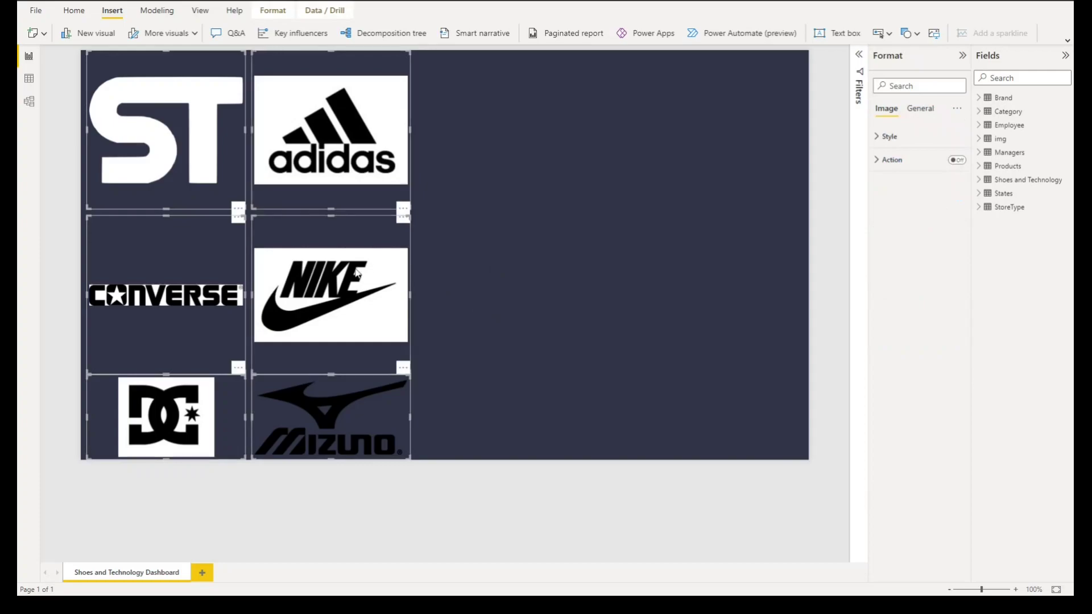
pyautogui.click(930, 110)
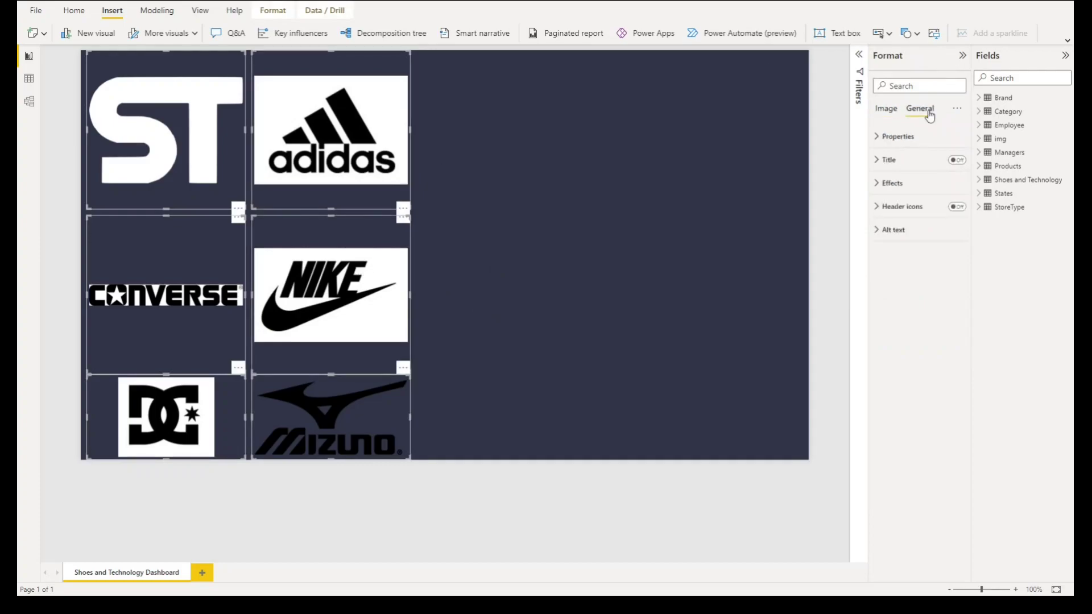
pyautogui.click(896, 137)
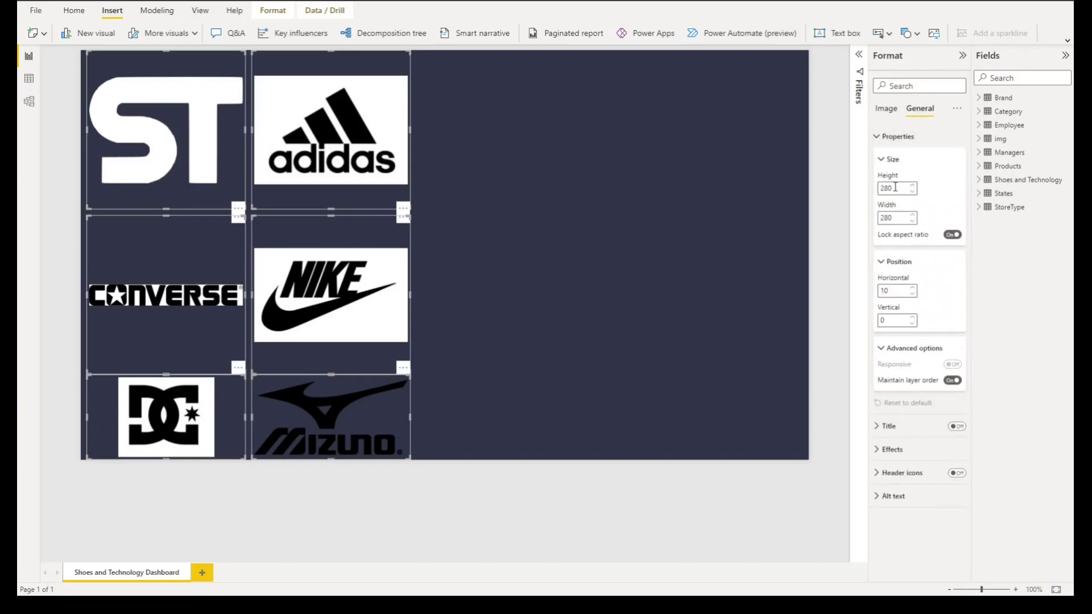
pyautogui.doubleClick(895, 187)
pyautogui.write('74')
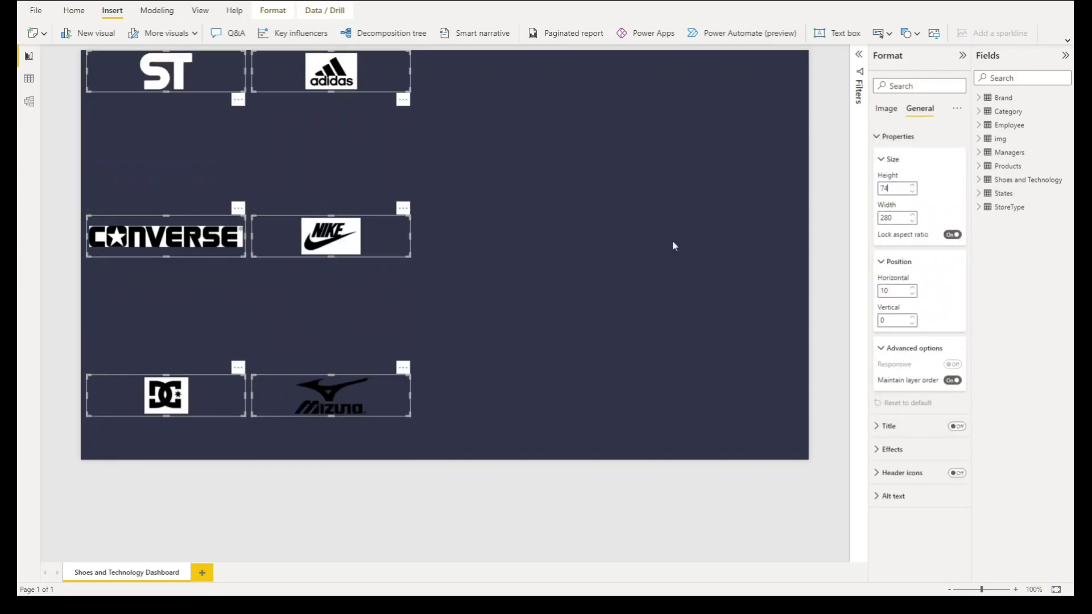
pyautogui.click(641, 342)
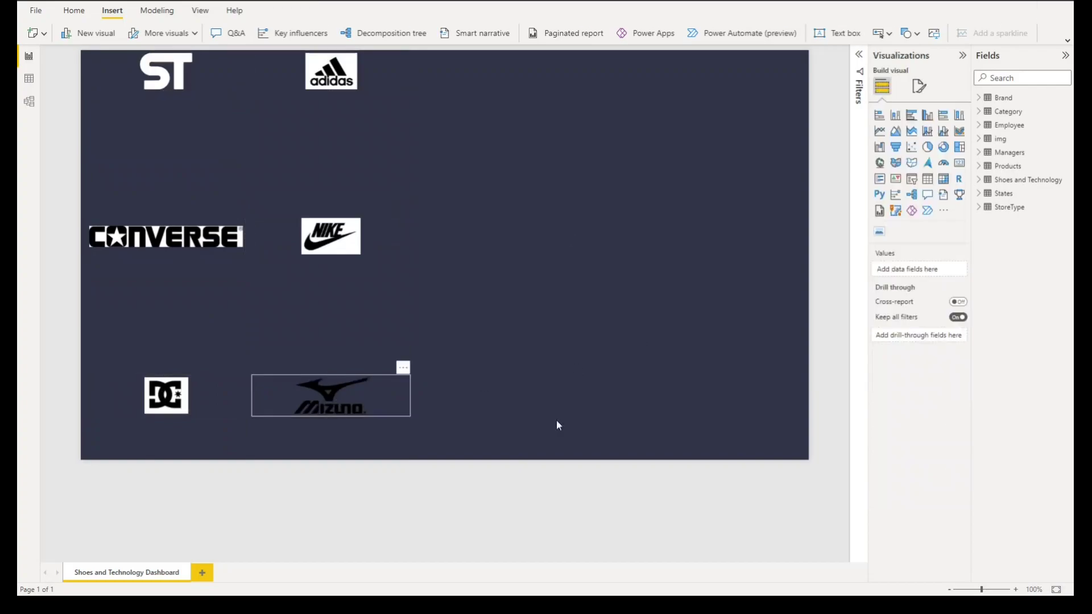
# - Stack the Adidas, Converse, Nike, DC and Mizuno logos in a column near the right edge
pyautogui.moveTo(331, 403); pyautogui.dragTo(710, 430)
pyautogui.moveTo(164, 400); pyautogui.dragTo(700, 375)
pyautogui.moveTo(366, 224); pyautogui.dragTo(745, 311)
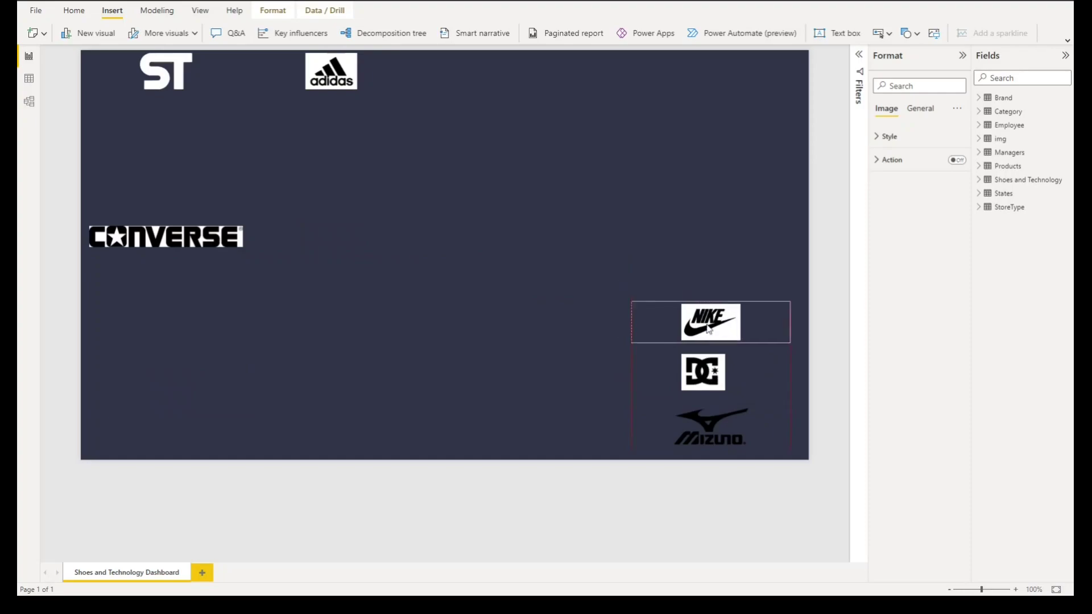
pyautogui.moveTo(151, 240); pyautogui.dragTo(688, 275)
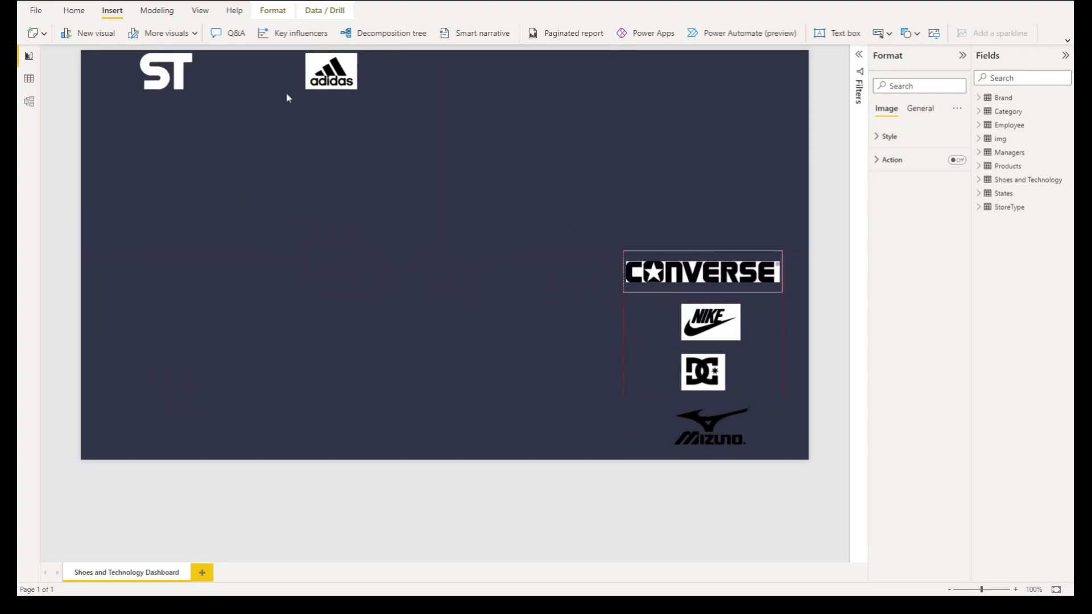
pyautogui.moveTo(378, 97); pyautogui.dragTo(757, 256)
# - Move the ST logo to the top-left corner and shrink it to height 41
pyautogui.click(100, 56)
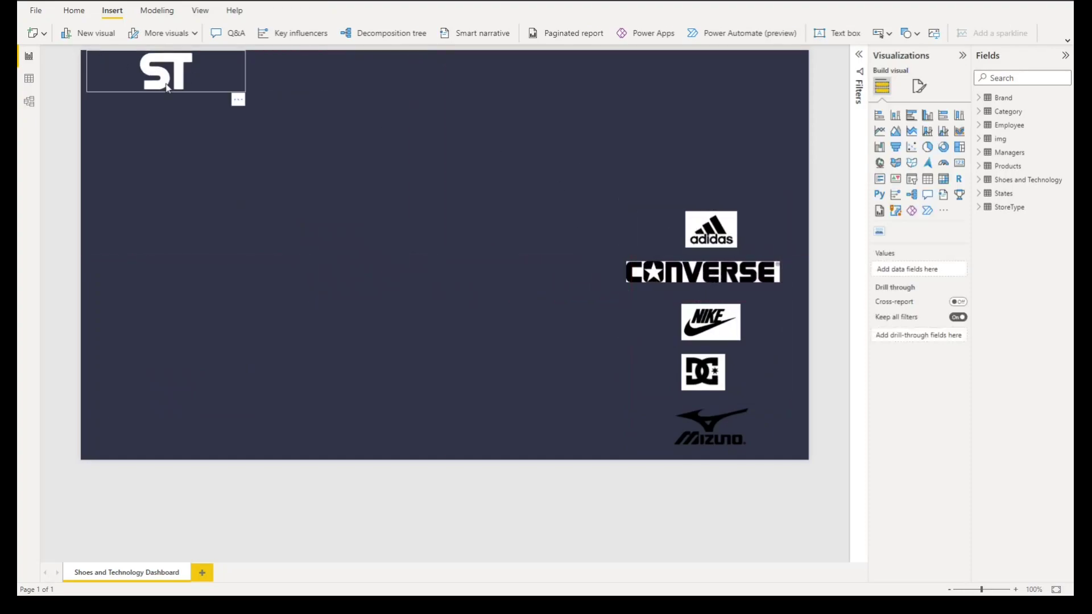
pyautogui.moveTo(165, 80); pyautogui.dragTo(165, 89)
pyautogui.moveTo(246, 102); pyautogui.dragTo(239, 100)
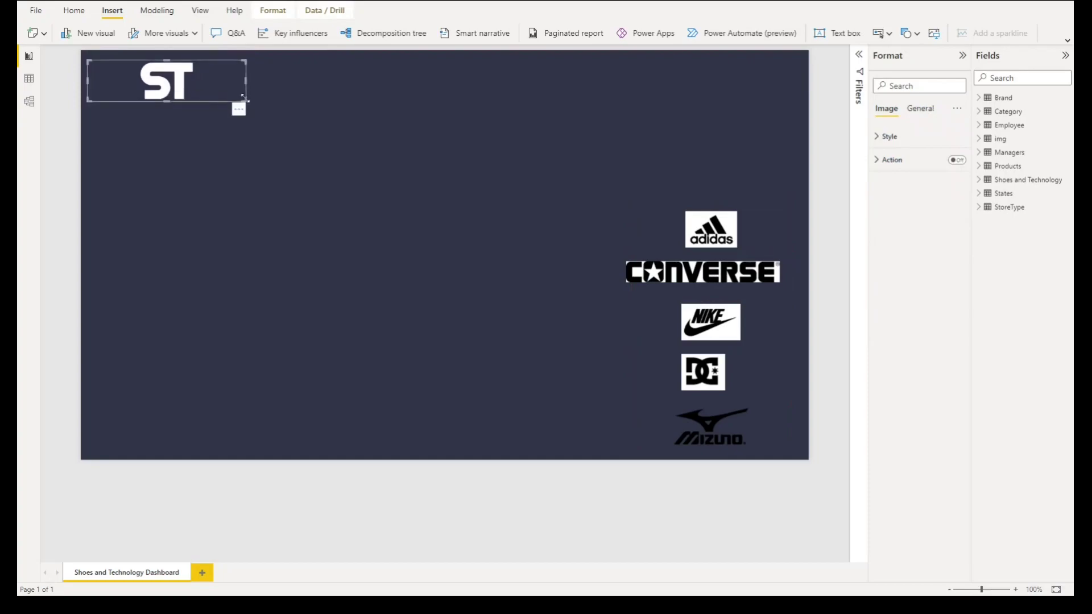
pyautogui.moveTo(156, 93)
pyautogui.mouseDown()
pyautogui.moveTo(147, 93)
pyautogui.moveTo(172, 104)
pyautogui.mouseUp()
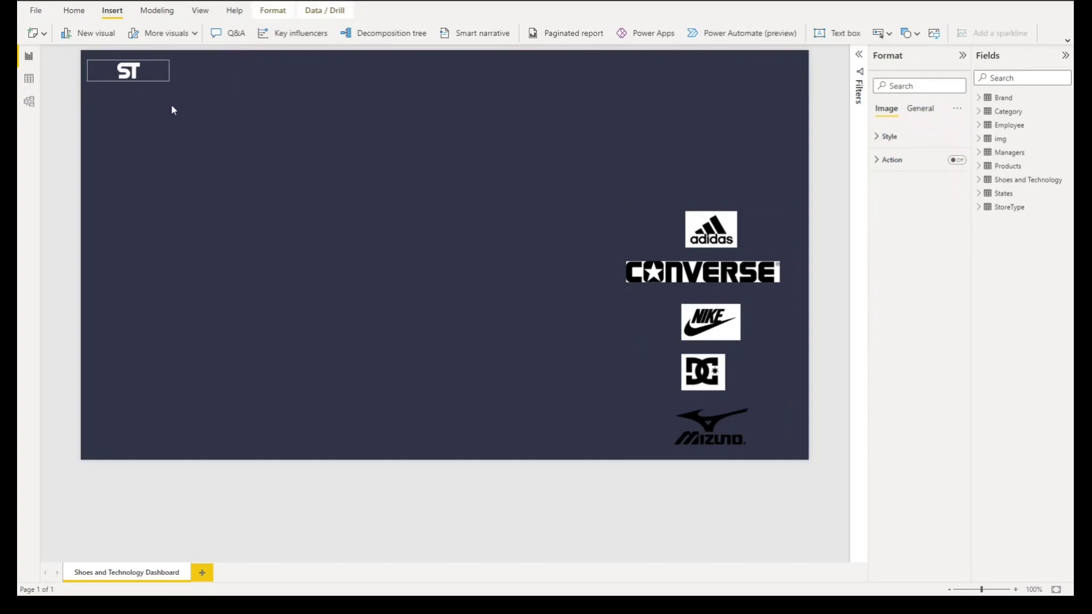
pyautogui.click(151, 85)
pyautogui.click(128, 70)
pyautogui.click(920, 108)
pyautogui.click(909, 137)
pyautogui.moveTo(899, 189); pyautogui.dragTo(859, 192)
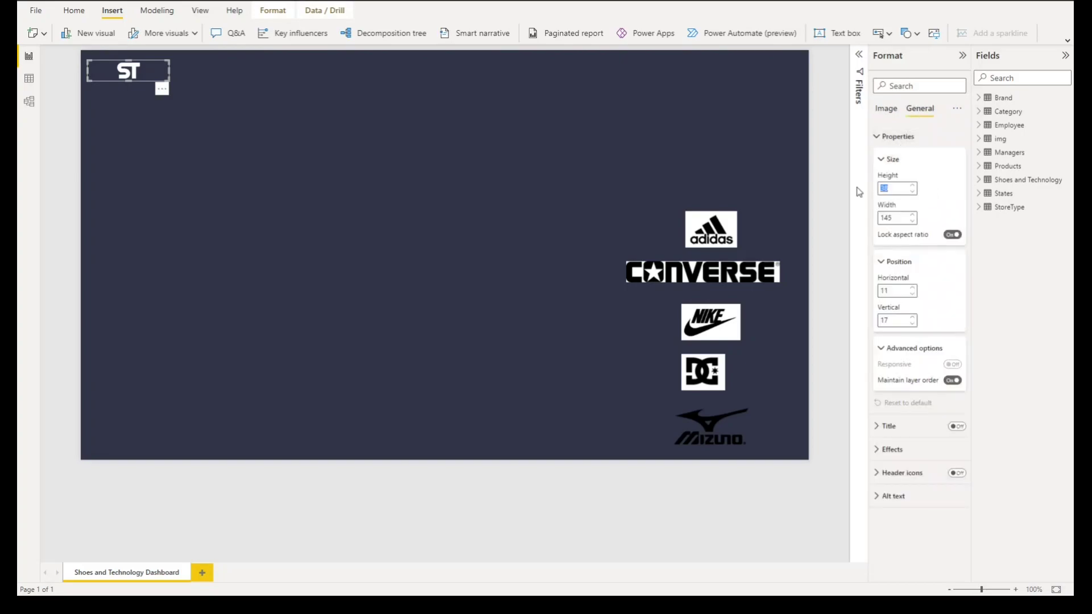
pyautogui.write('41')
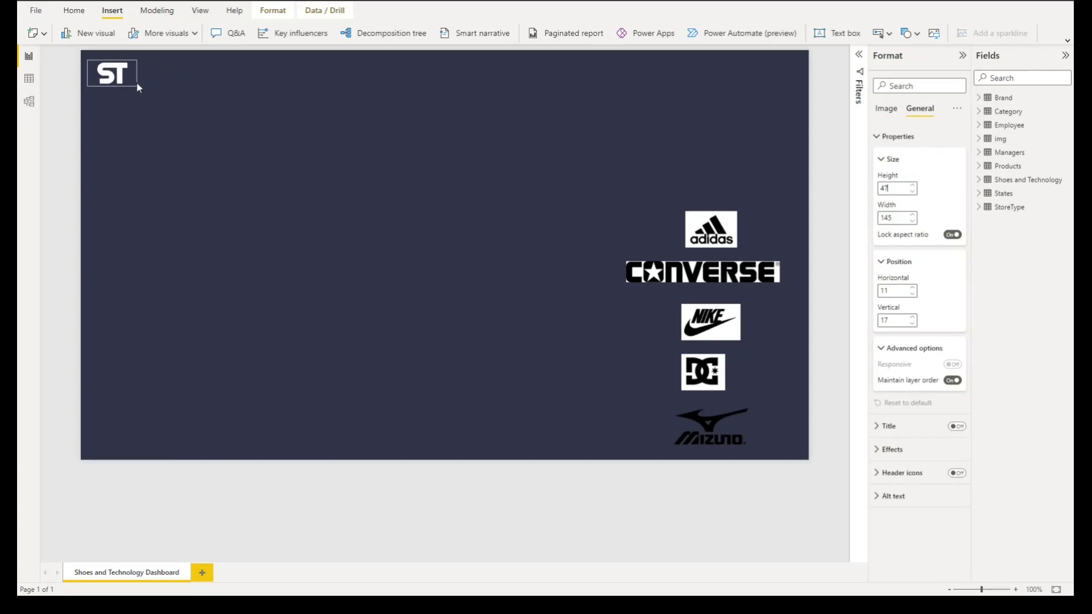
# - Add the text 'Shoes and Technology' in bold Lucida Sans Unicode, size 20
pyautogui.click(131, 128)
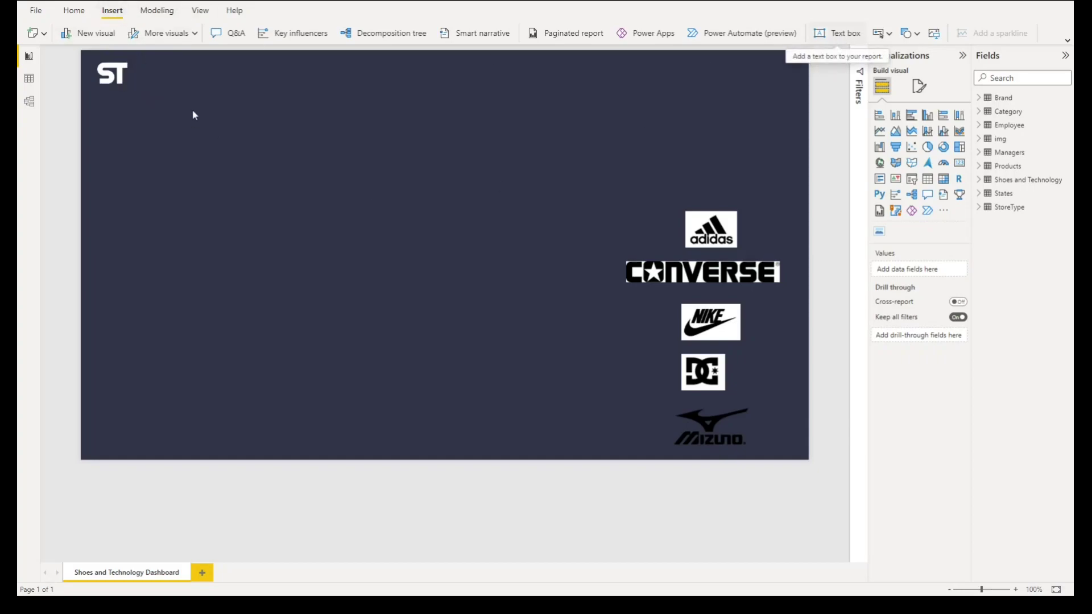
pyautogui.write('hoes')
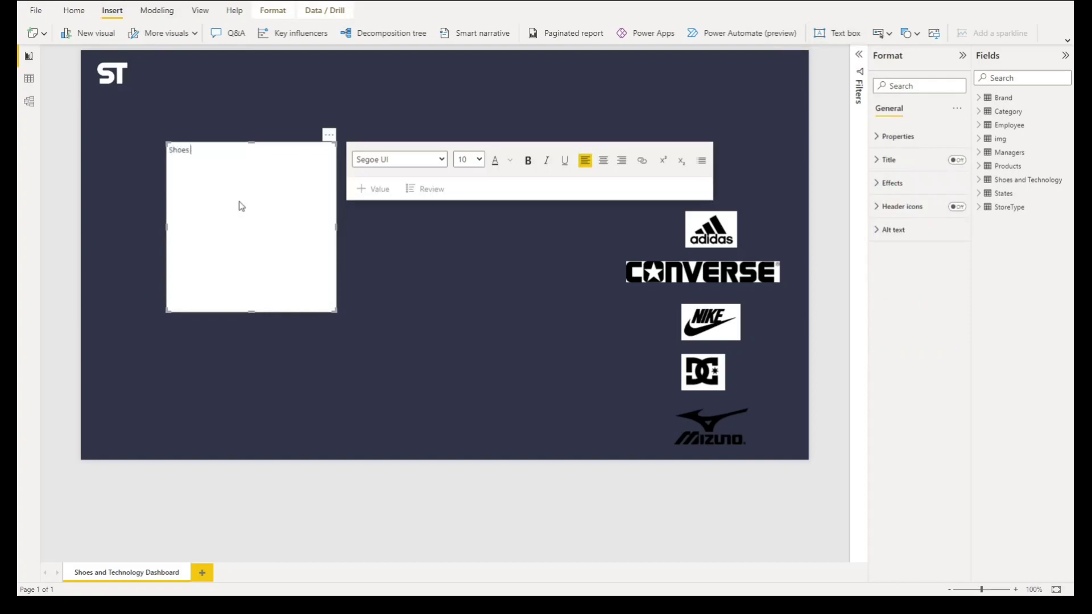
pyautogui.write(' and Technology')
pyautogui.hotkey('ctrl', 'a')
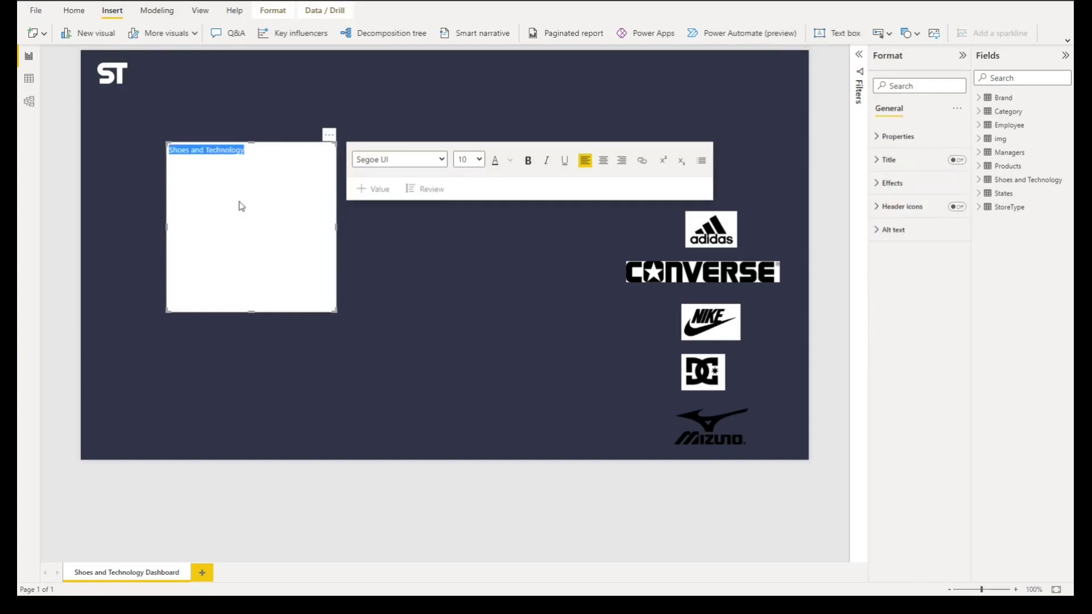
pyautogui.click(421, 328)
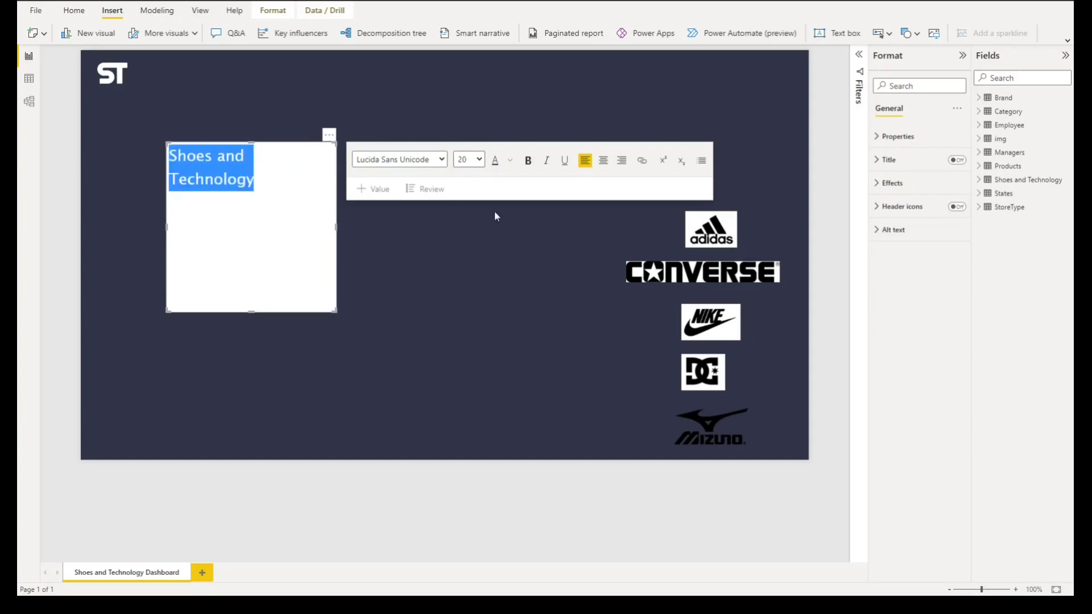
pyautogui.click(528, 161)
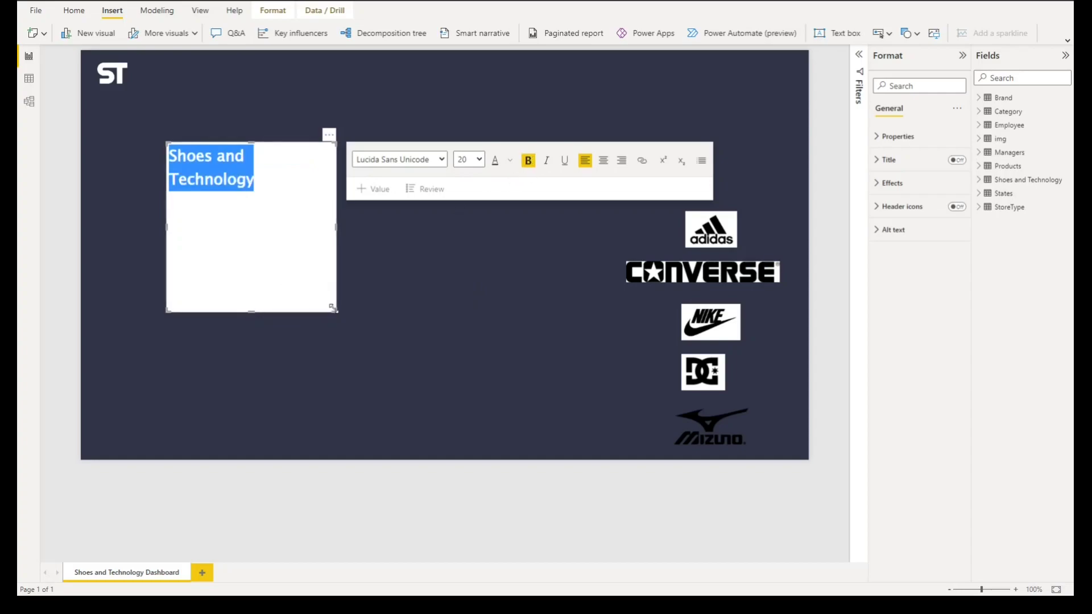
# - Turn the title box into a wide strip with no background and white text, beside the ST logo
pyautogui.moveTo(333, 307); pyautogui.dragTo(319, 103)
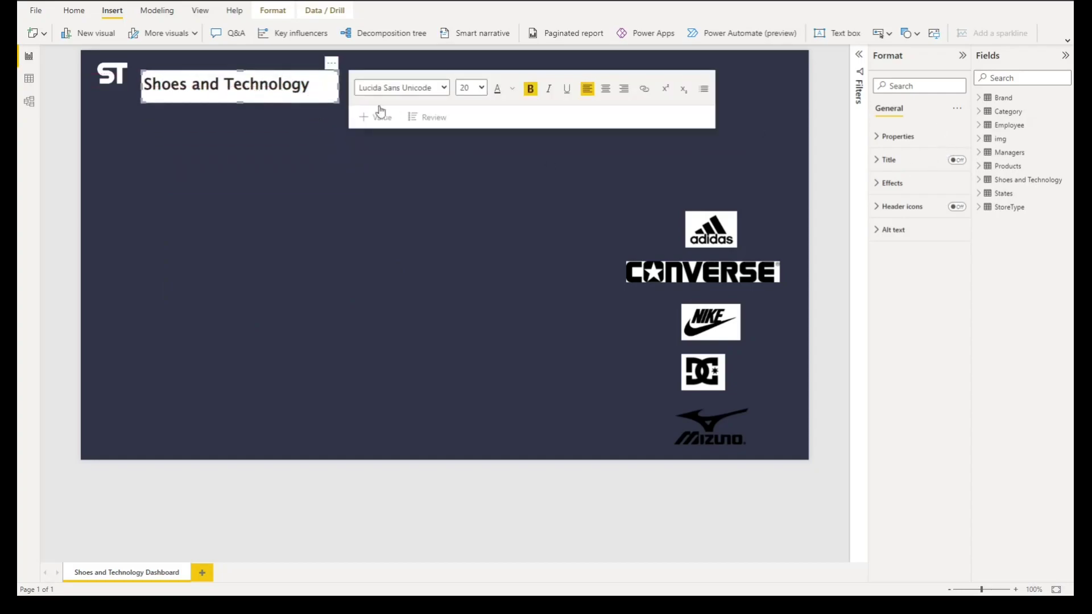
pyautogui.click(891, 183)
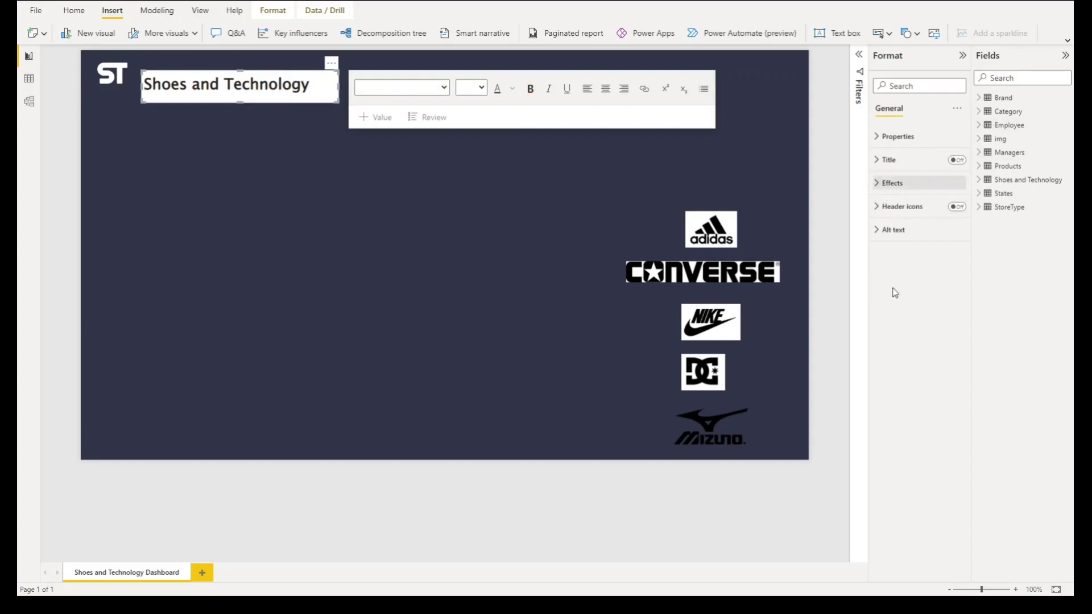
pyautogui.click(953, 206)
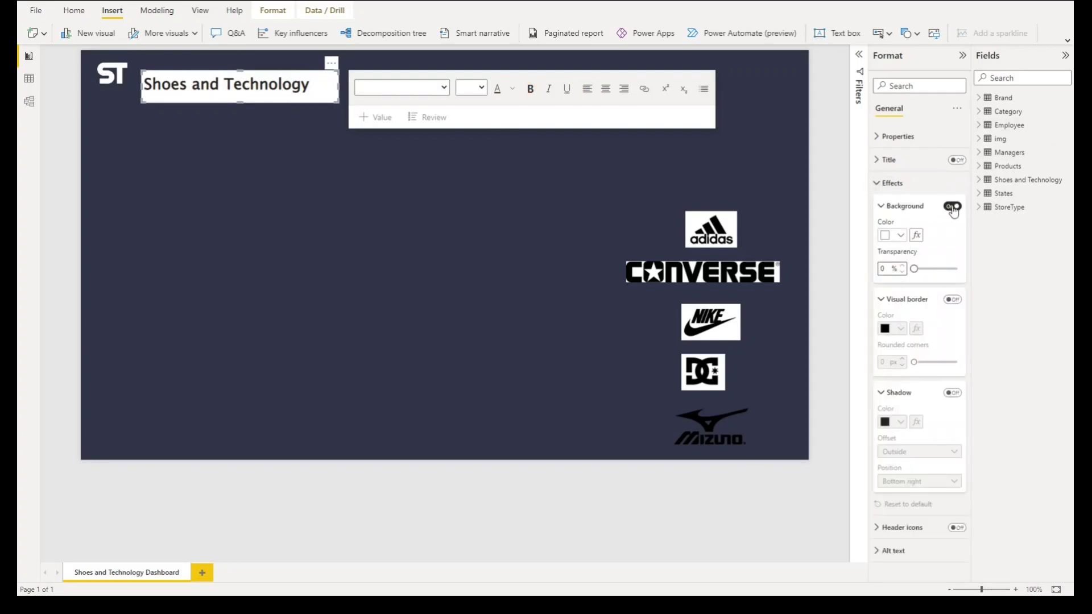
pyautogui.click(952, 207)
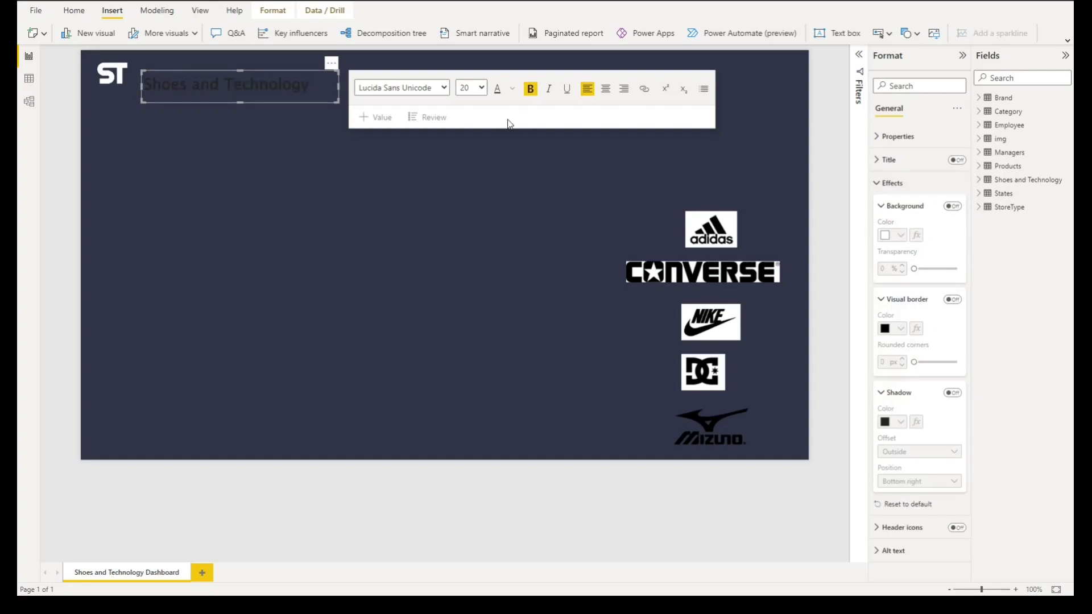
pyautogui.click(514, 90)
pyautogui.press('Escape')
pyautogui.moveTo(244, 101)
pyautogui.mouseDown()
pyautogui.moveTo(251, 92)
pyautogui.moveTo(237, 96)
pyautogui.mouseUp()
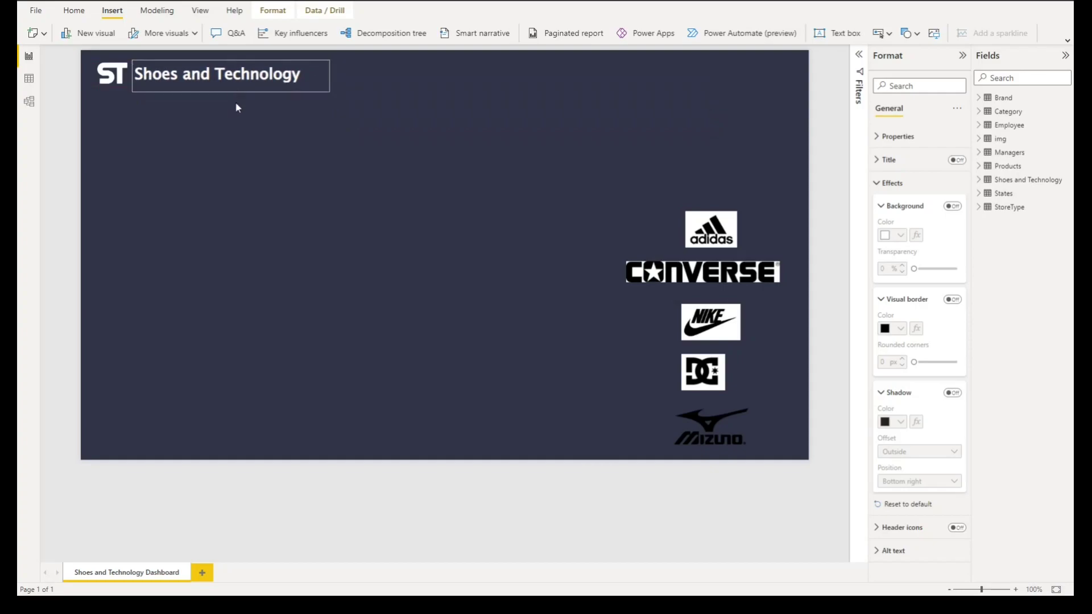
# - Add an Information icon button to the page and open its icon line colour palette
pyautogui.click(227, 134)
pyautogui.click(889, 34)
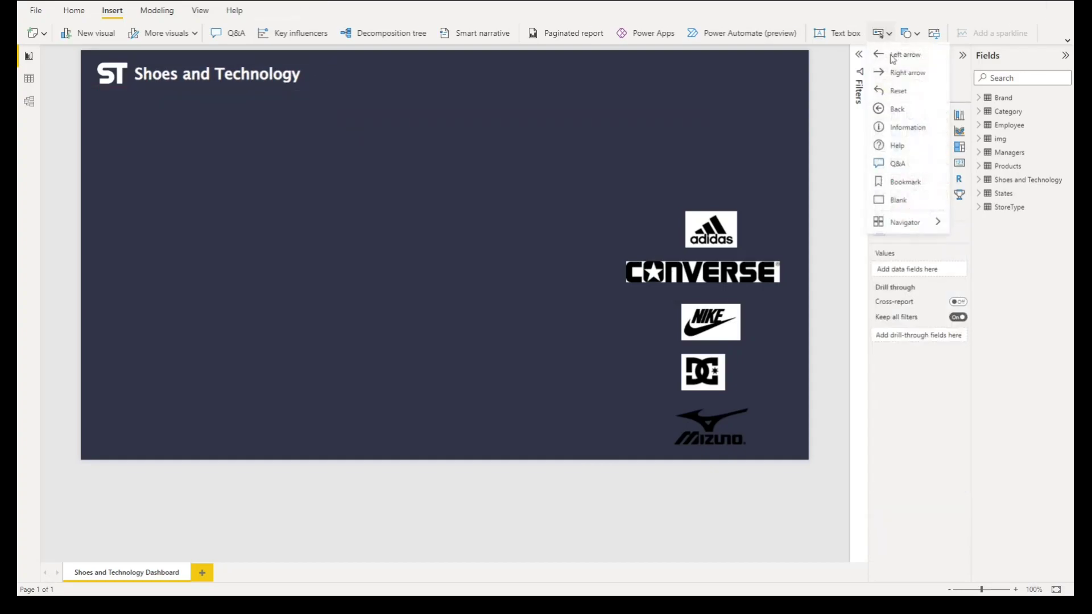
pyautogui.click(898, 131)
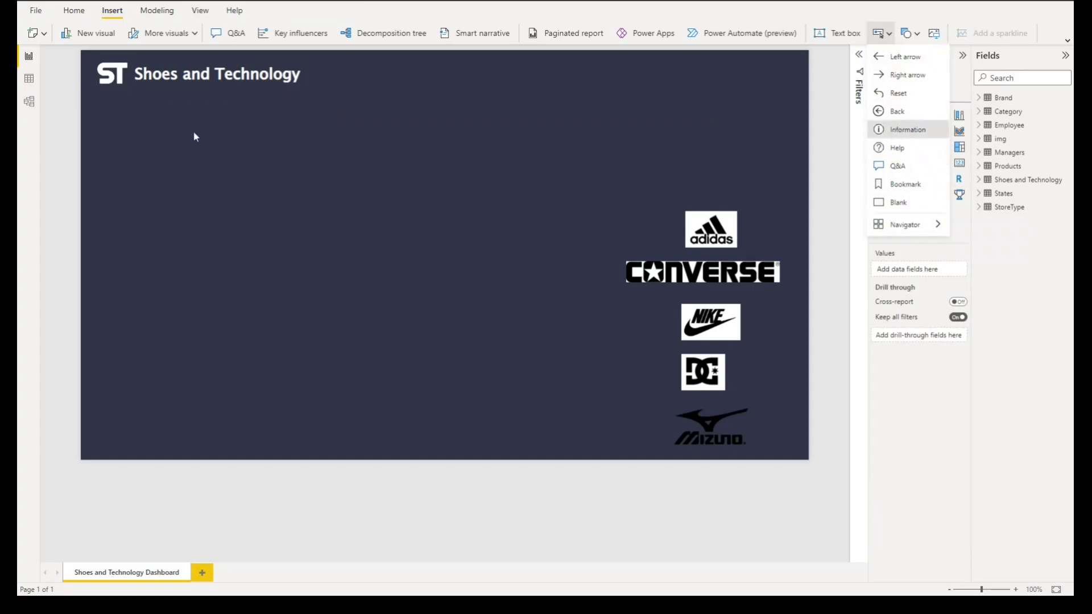
pyautogui.press('Return')
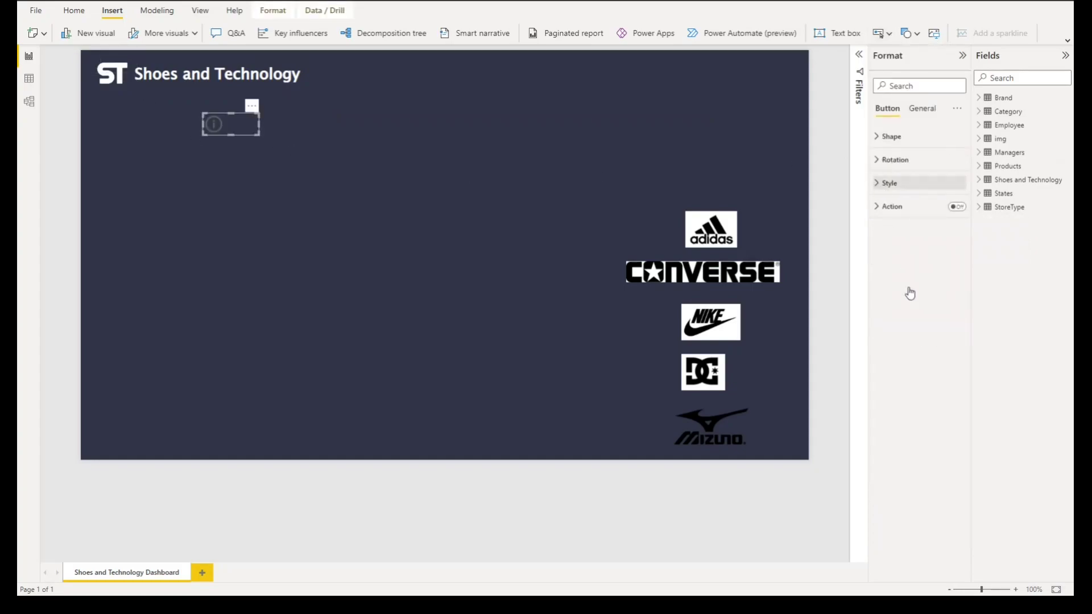
pyautogui.scroll(-5, 913, 273)
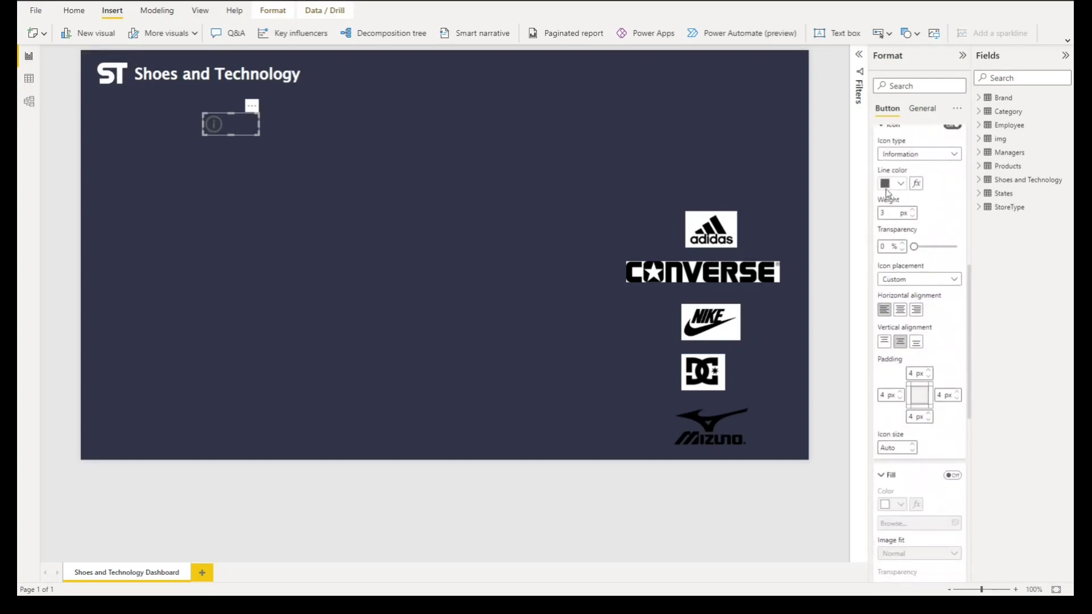
pyautogui.click(900, 183)
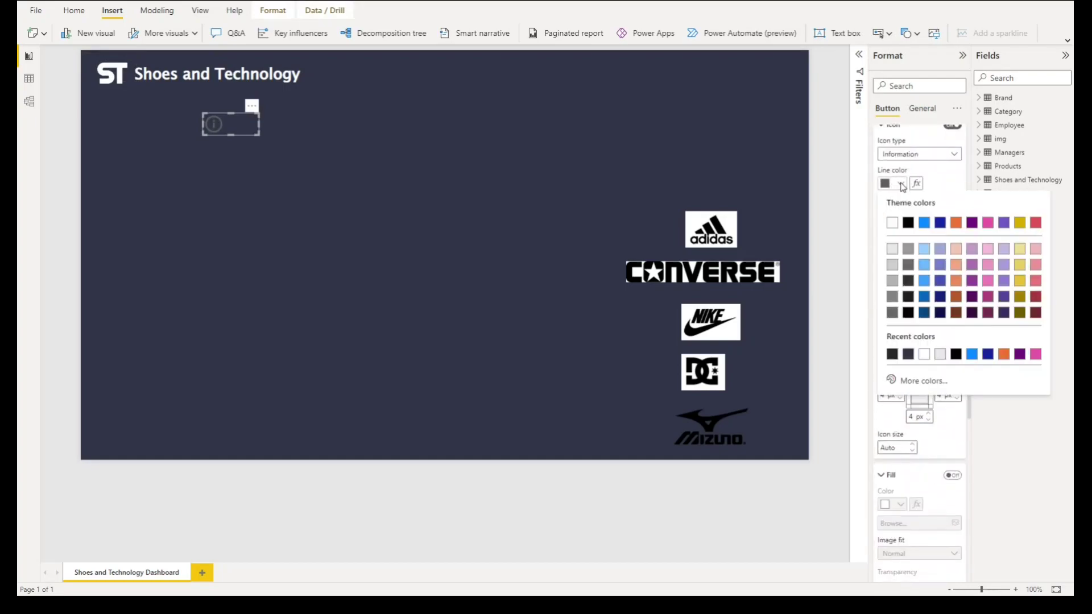
# - Make the info icon white, turn on its action, and use the disclaimer as tooltip text
pyautogui.click(893, 223)
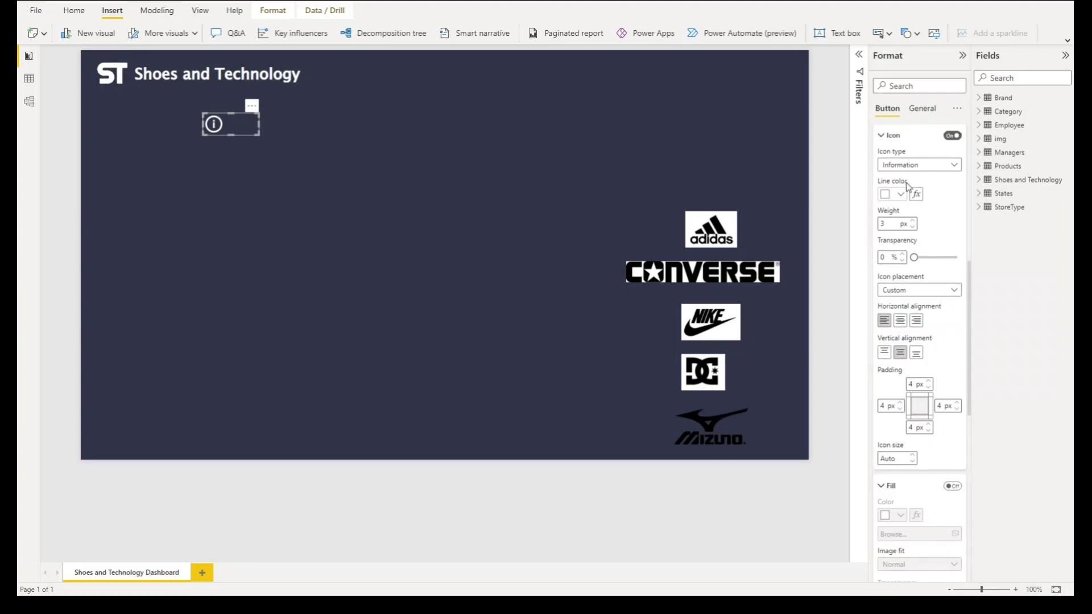
pyautogui.scroll(8, 898, 236)
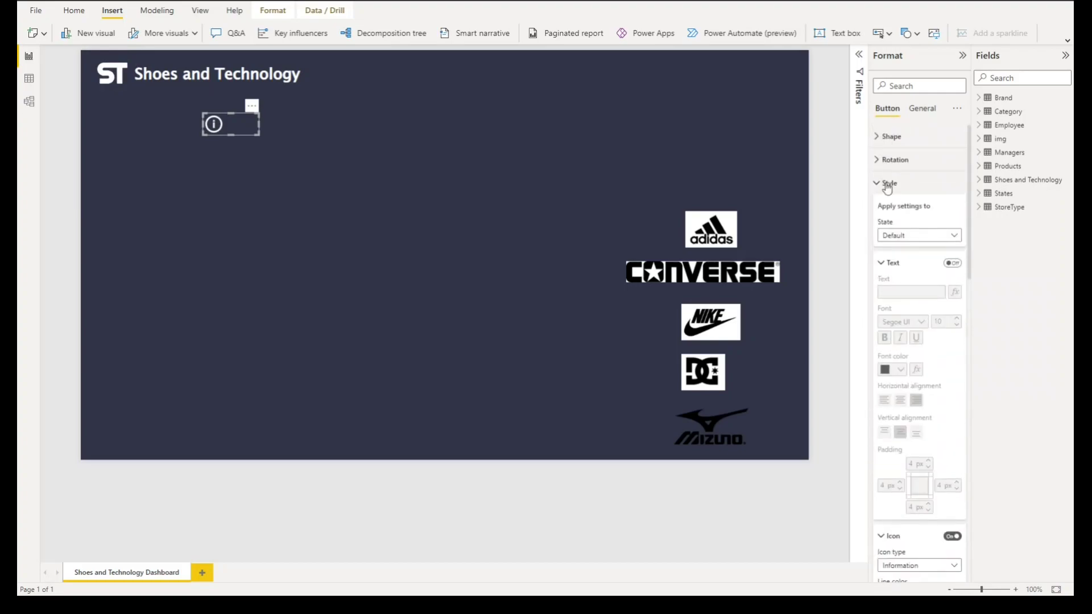
pyautogui.click(883, 182)
pyautogui.click(887, 213)
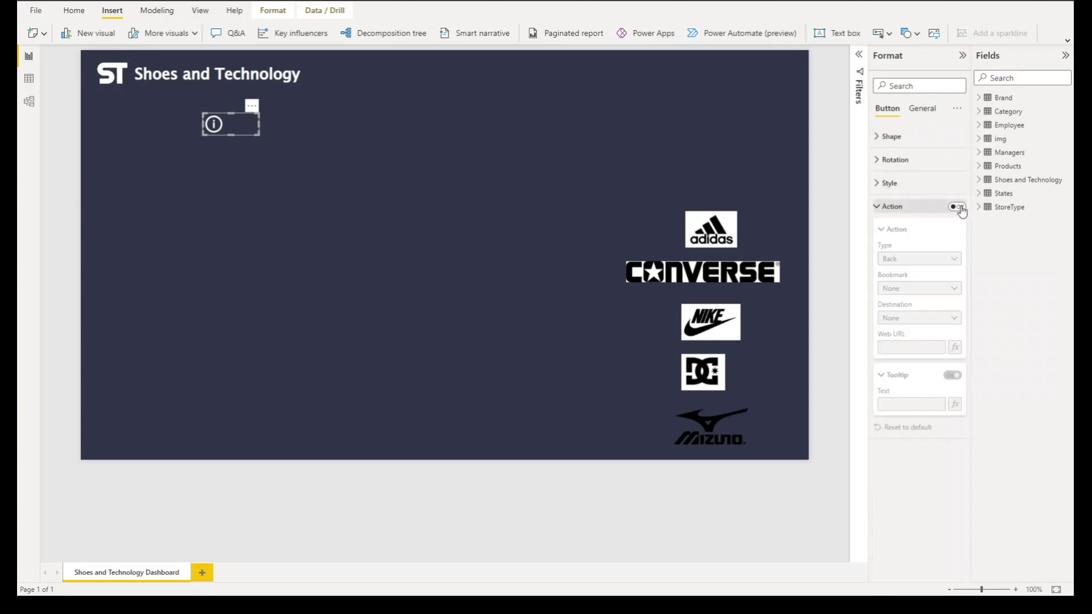
pyautogui.click(957, 206)
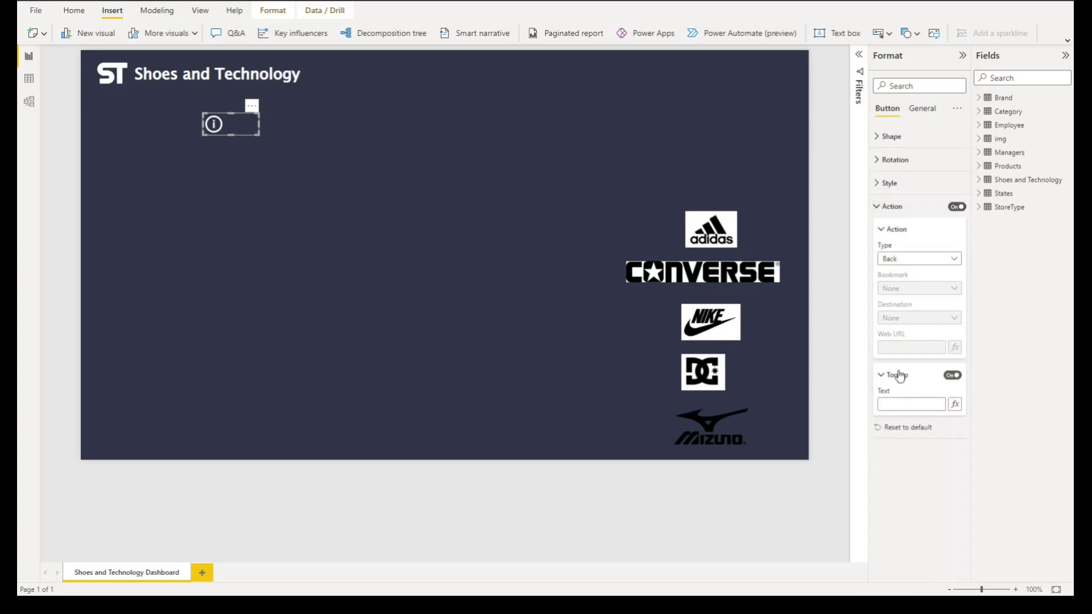
pyautogui.click(899, 405)
pyautogui.hotkey('ctrl', 'v')
pyautogui.click(913, 487)
pyautogui.moveTo(216, 125)
pyautogui.press('Escape')
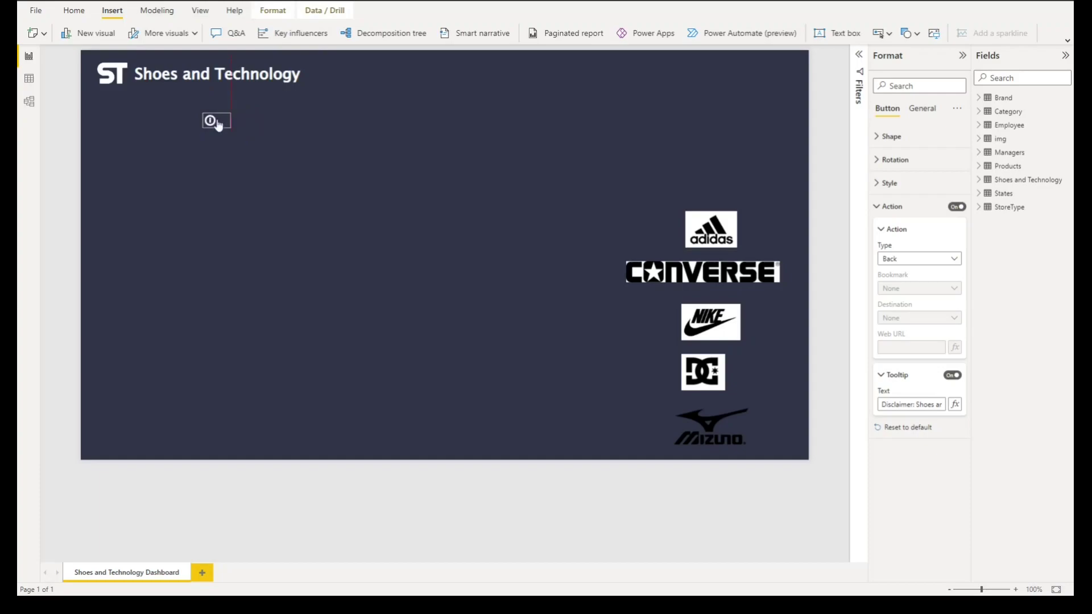
# - Place the information icon right after the title and set its line weight to 2 px
pyautogui.moveTo(219, 125); pyautogui.dragTo(309, 70)
pyautogui.click(879, 207)
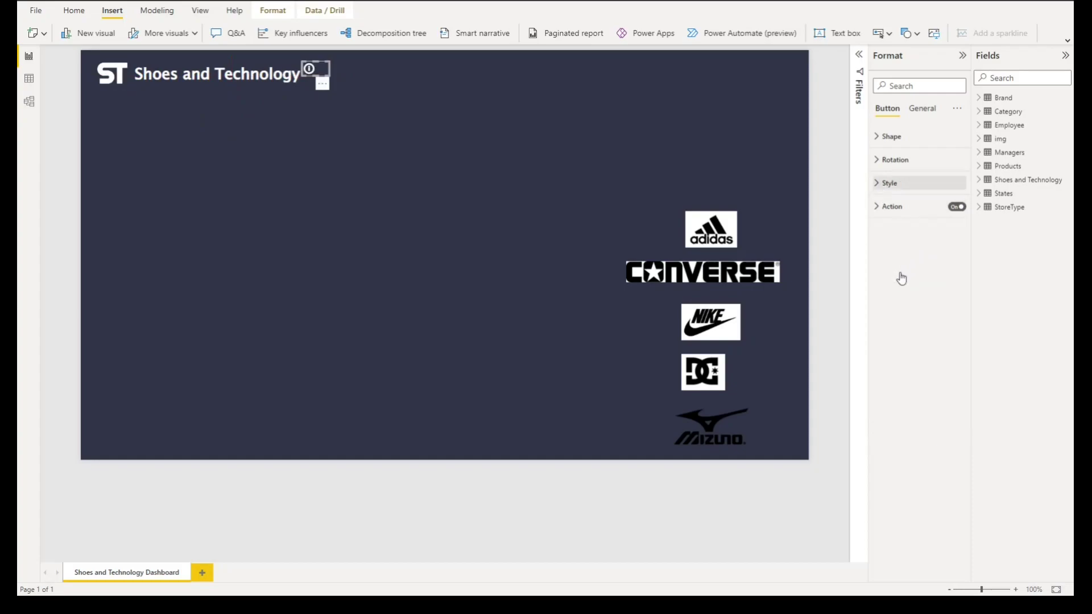
pyautogui.click(890, 182)
pyautogui.scroll(-10, 904, 295)
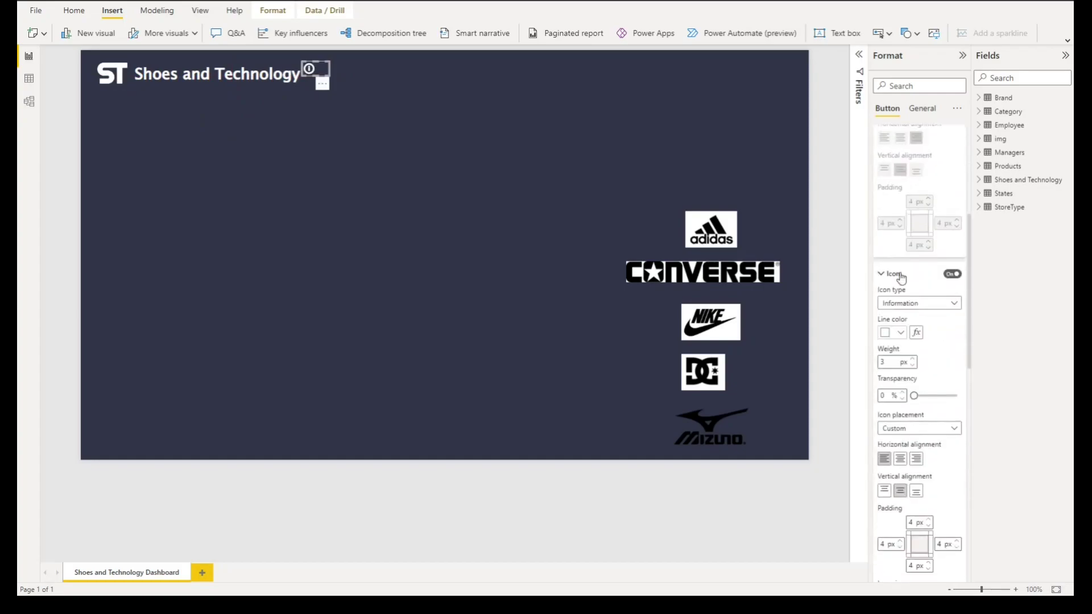
pyautogui.click(912, 353)
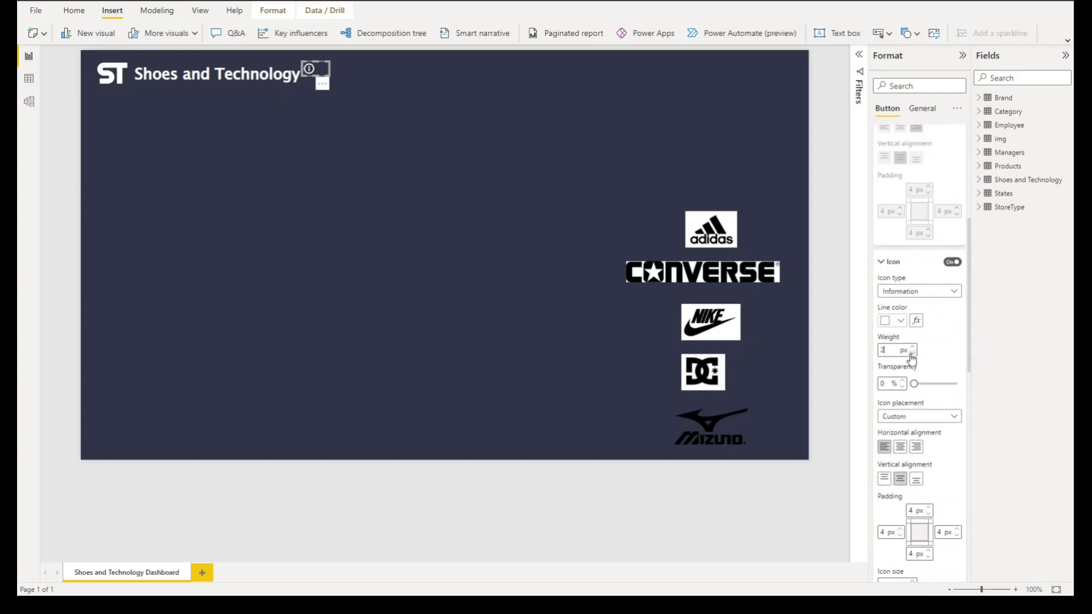
pyautogui.click(375, 131)
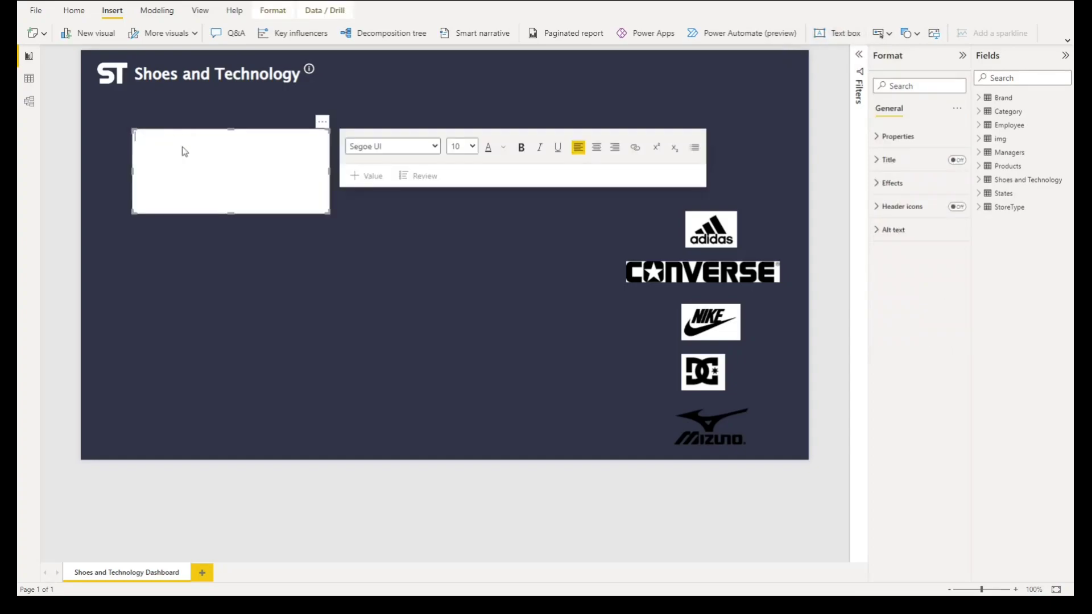
# - Paste the disclaimer into the text box in white with no background, placed under the title
pyautogui.click(170, 160)
pyautogui.hotkey('ctrl', 'v')
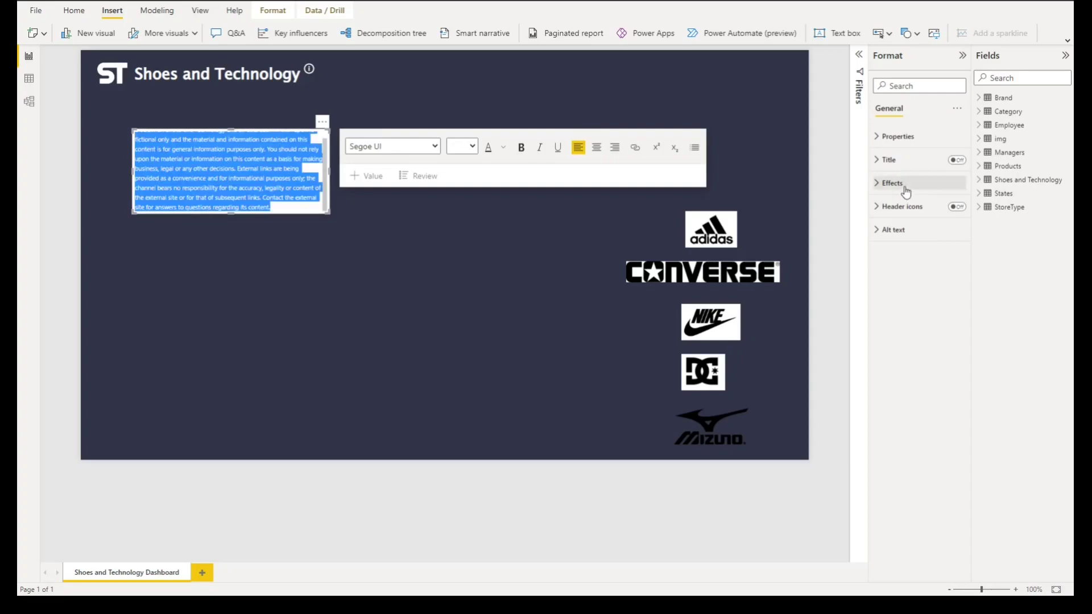
pyautogui.click(906, 184)
pyautogui.click(953, 206)
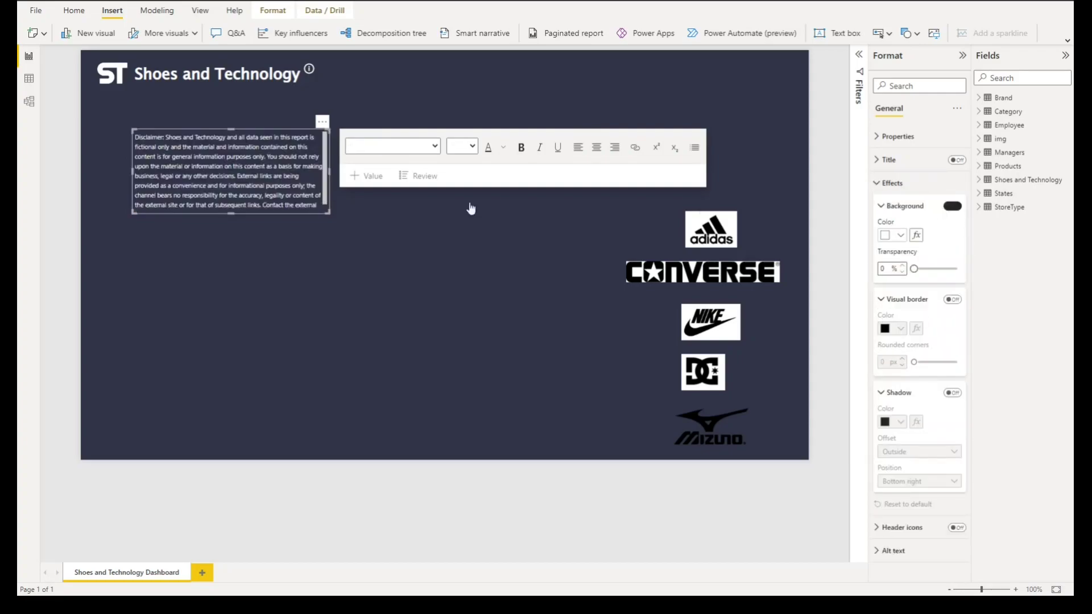
pyautogui.click(286, 209)
pyautogui.hotkey('ctrl', 'a')
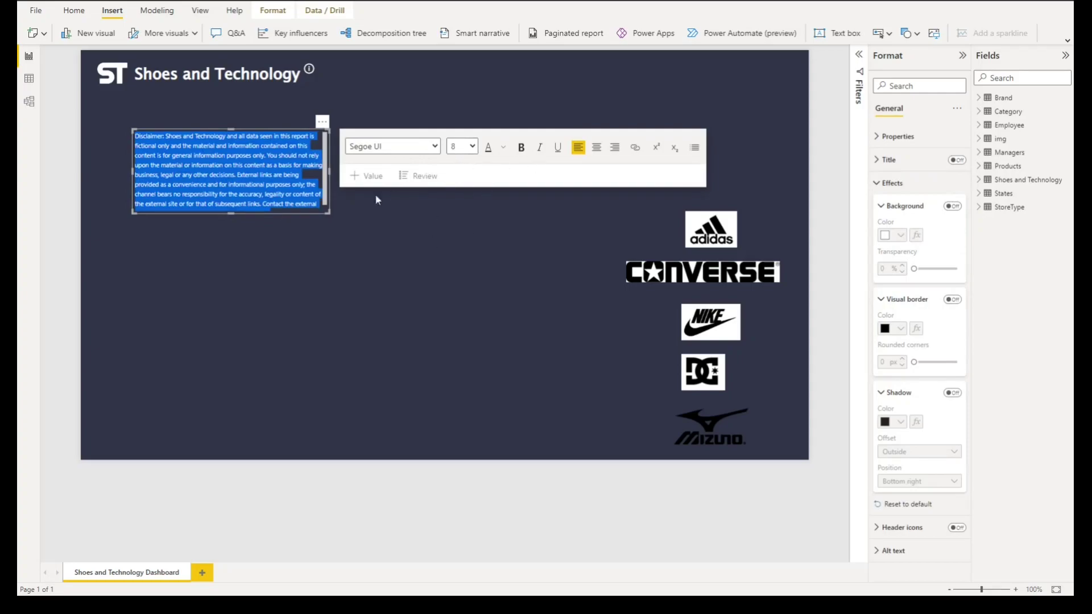
pyautogui.click(503, 147)
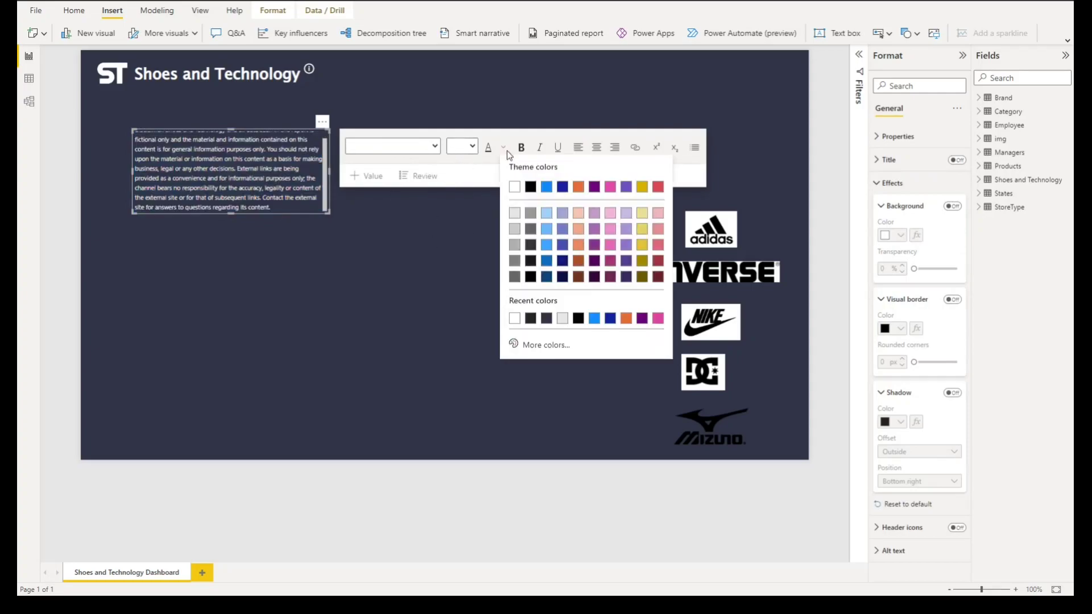
pyautogui.click(514, 188)
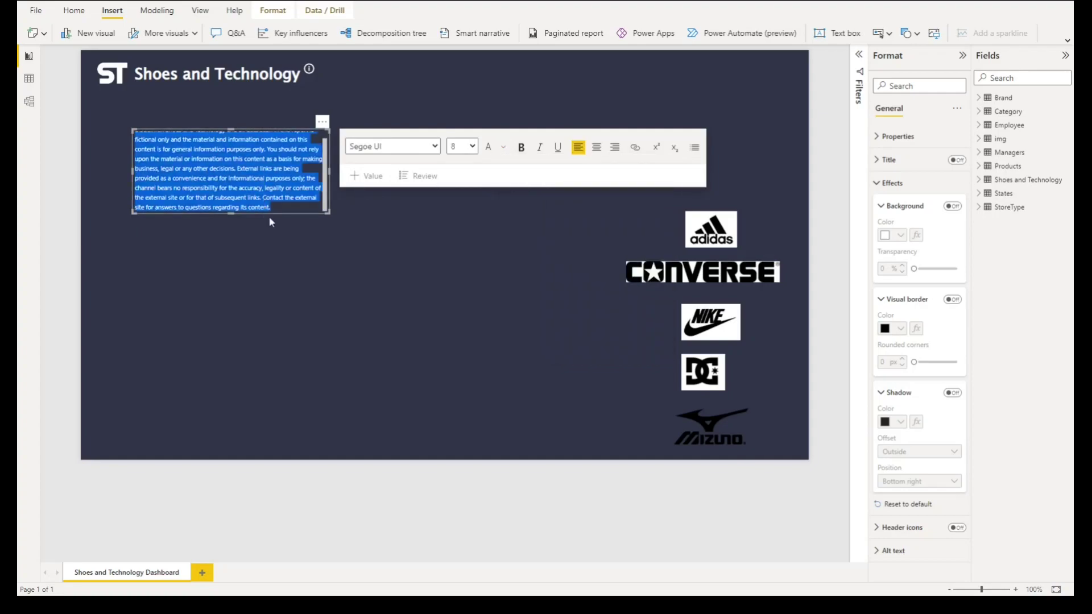
pyautogui.moveTo(269, 217); pyautogui.dragTo(442, 155)
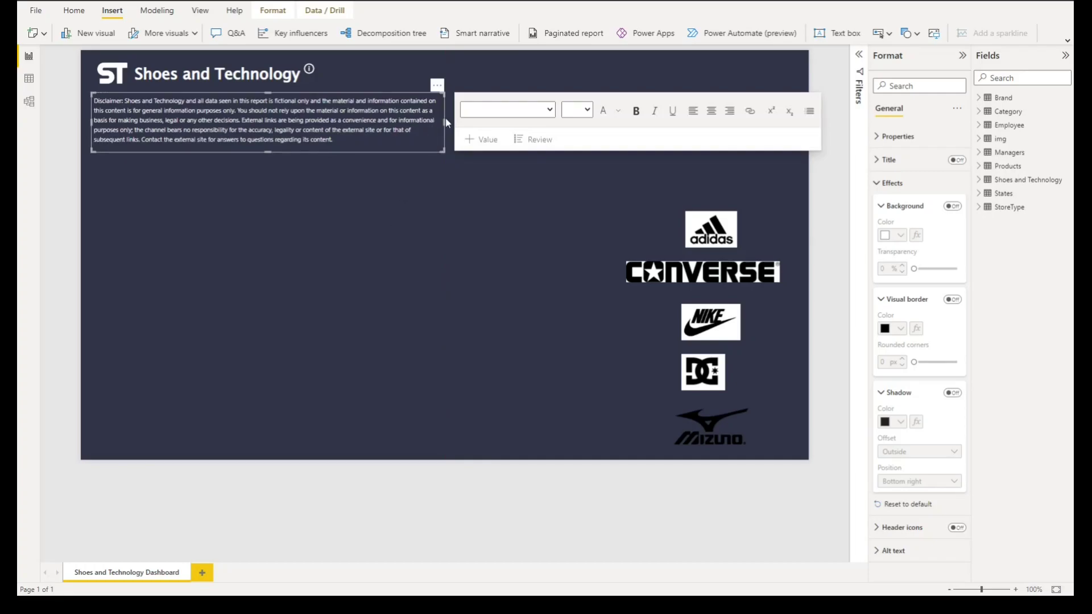
pyautogui.click(203, 288)
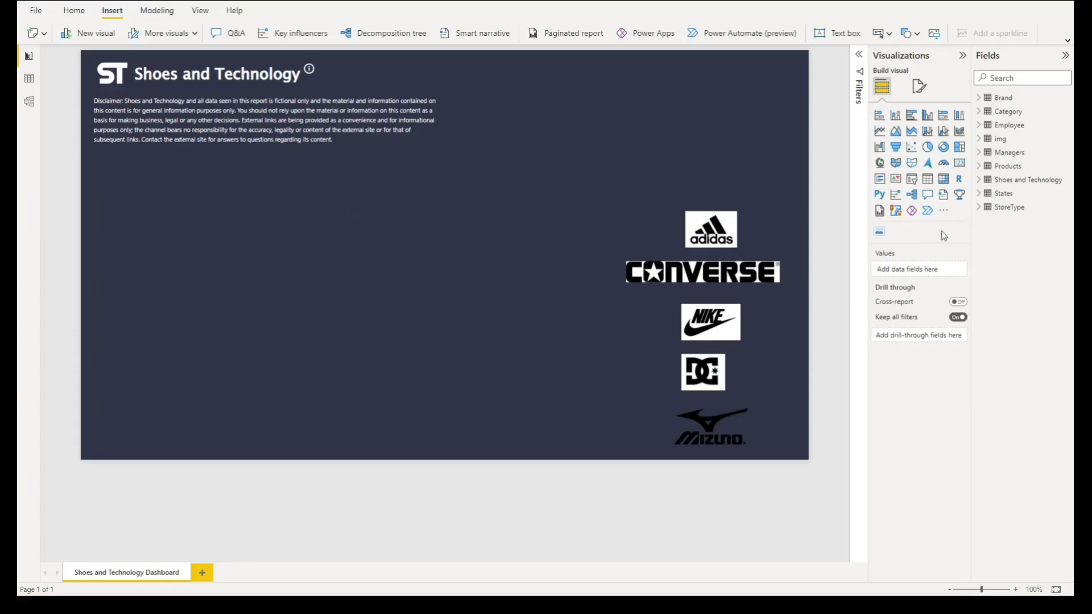
# - Add a slicer below the disclaimer filtering on Year from the Transaction date hierarchy
pyautogui.click(912, 180)
pyautogui.moveTo(552, 99); pyautogui.dragTo(214, 220)
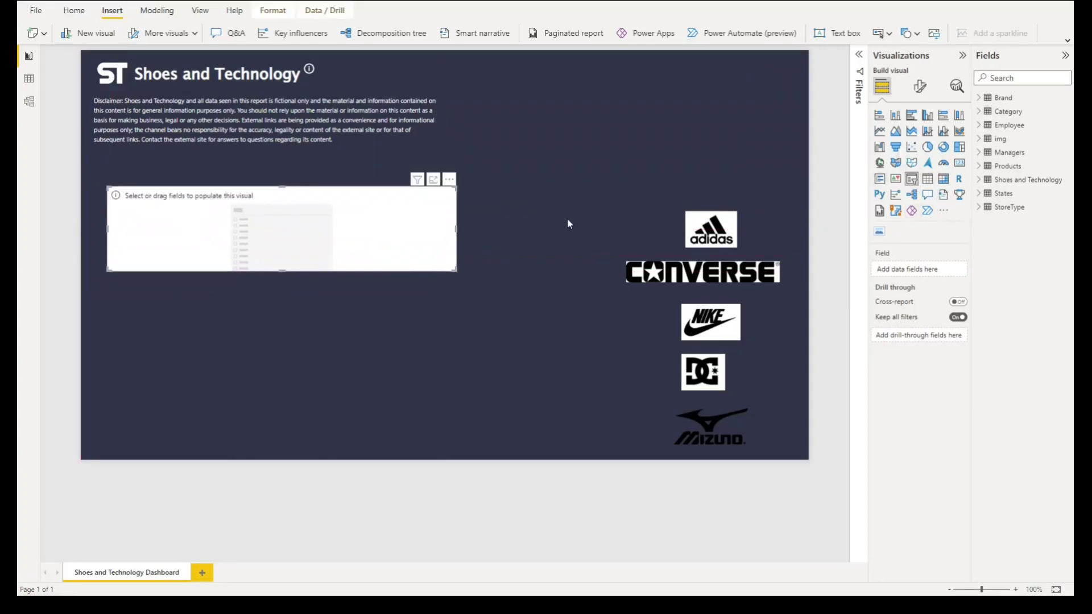
pyautogui.click(978, 180)
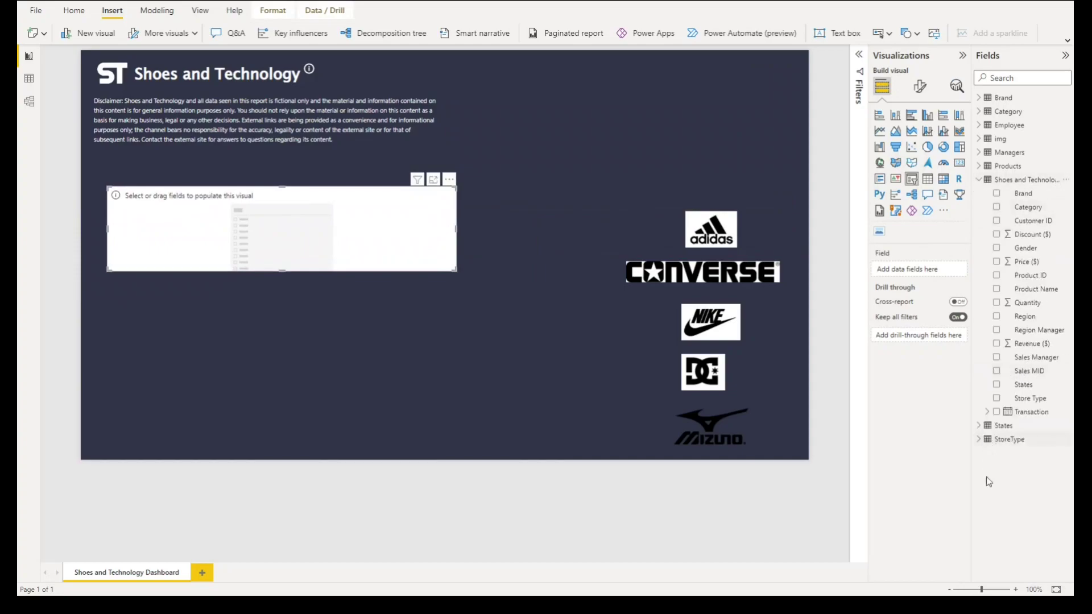
pyautogui.click(987, 412)
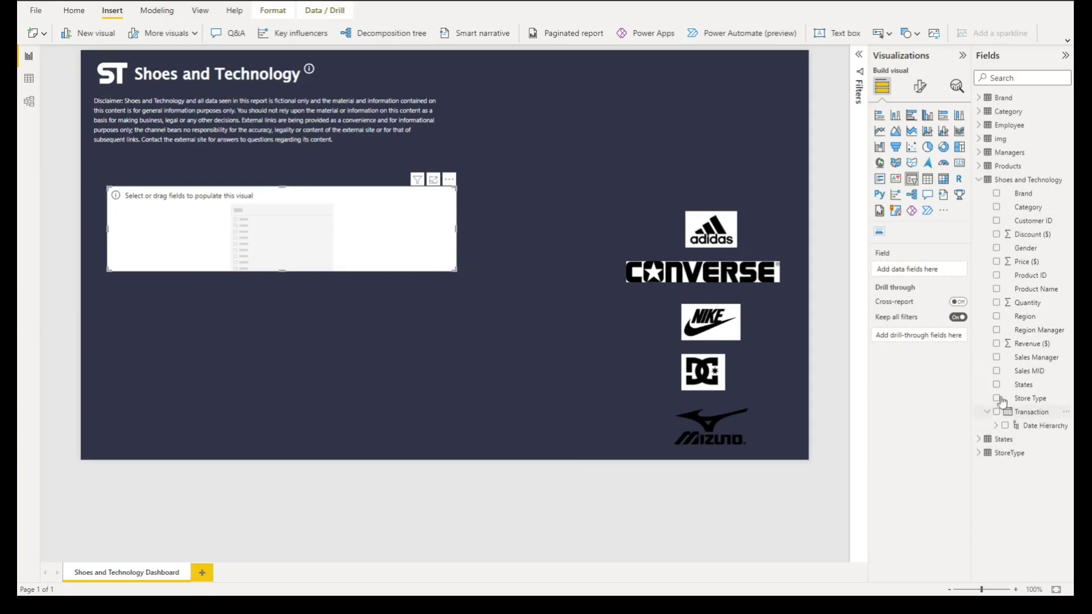
pyautogui.click(997, 427)
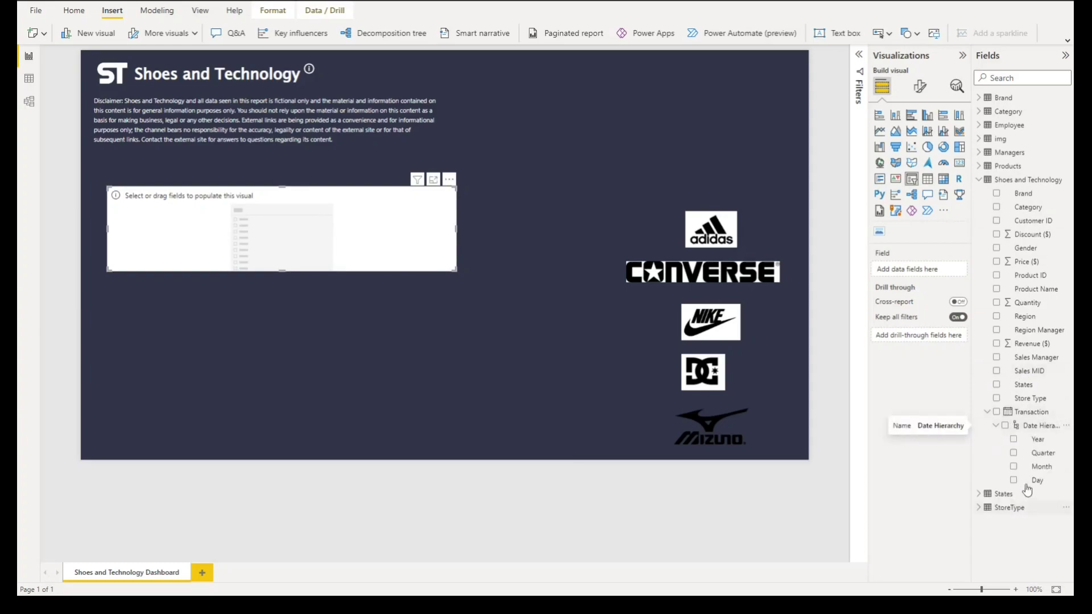
pyautogui.click(1014, 440)
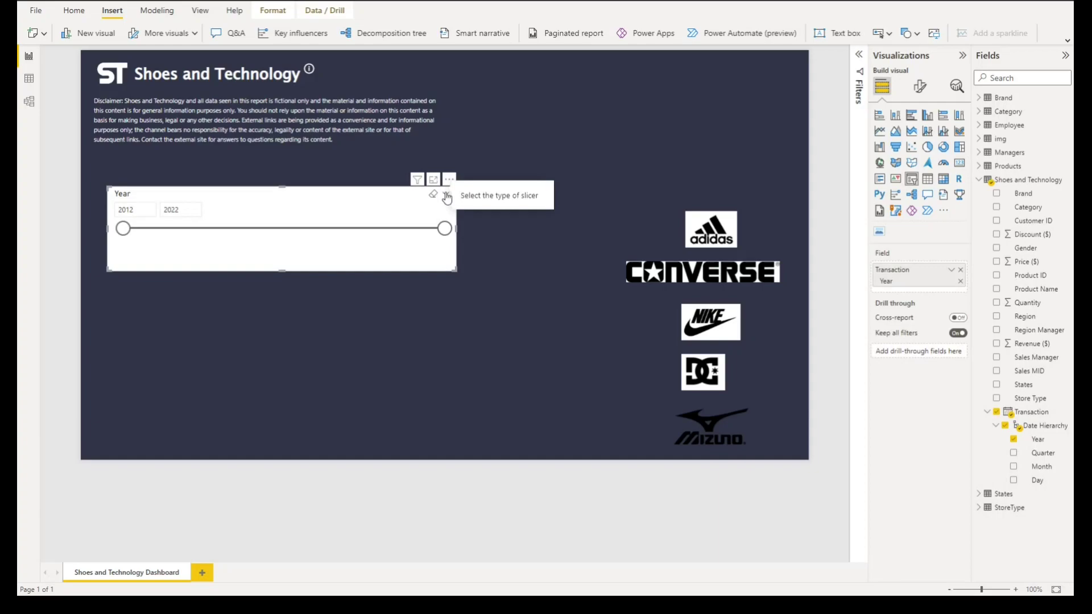
# - Make the Year slicer a list with horizontal orientation
pyautogui.click(448, 196)
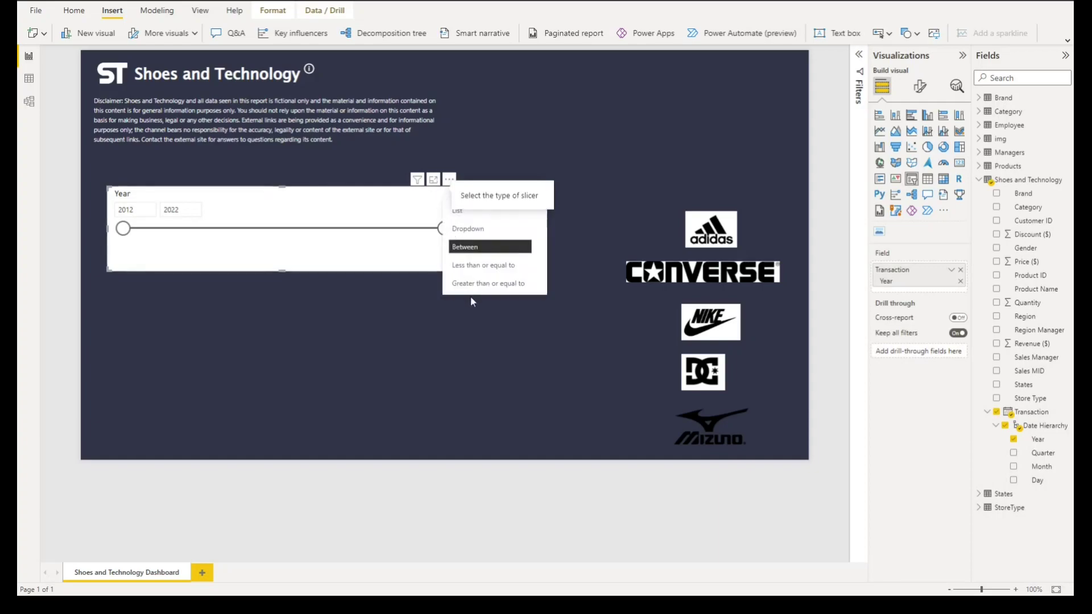
pyautogui.click(475, 221)
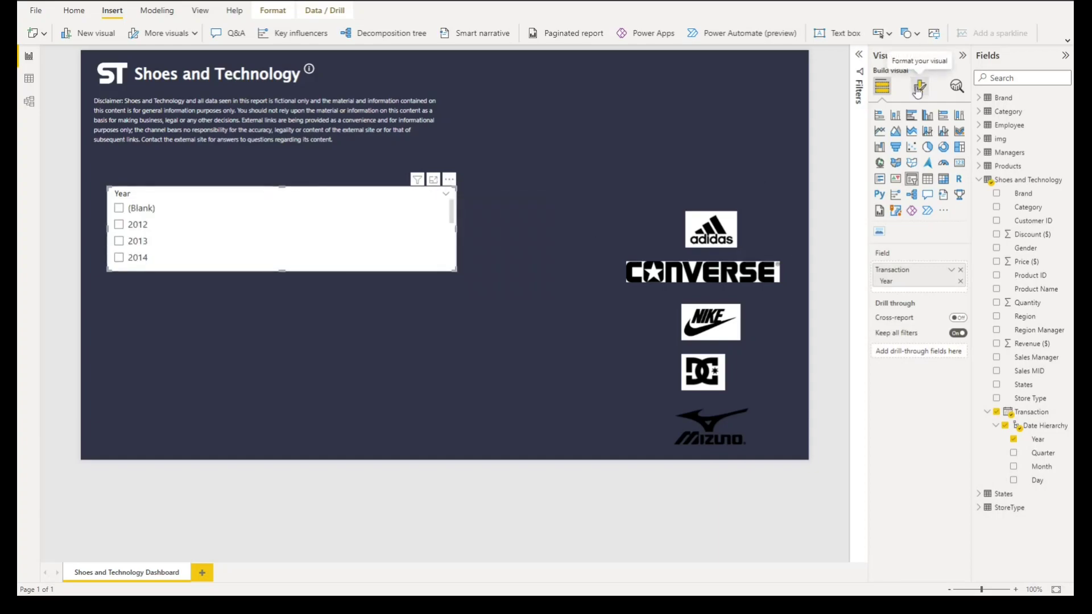
pyautogui.click(917, 91)
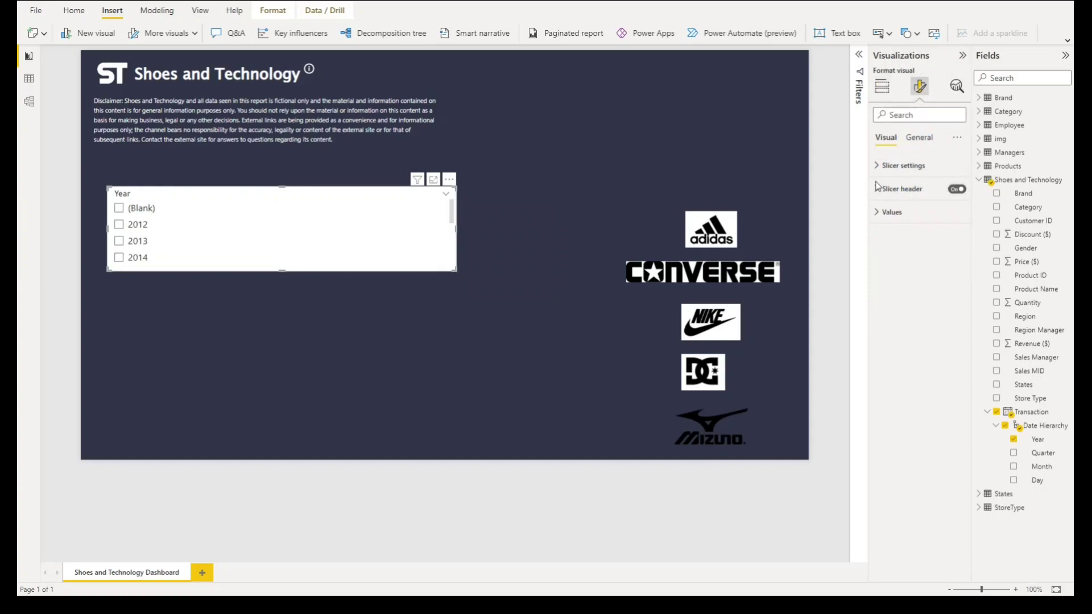
pyautogui.click(891, 165)
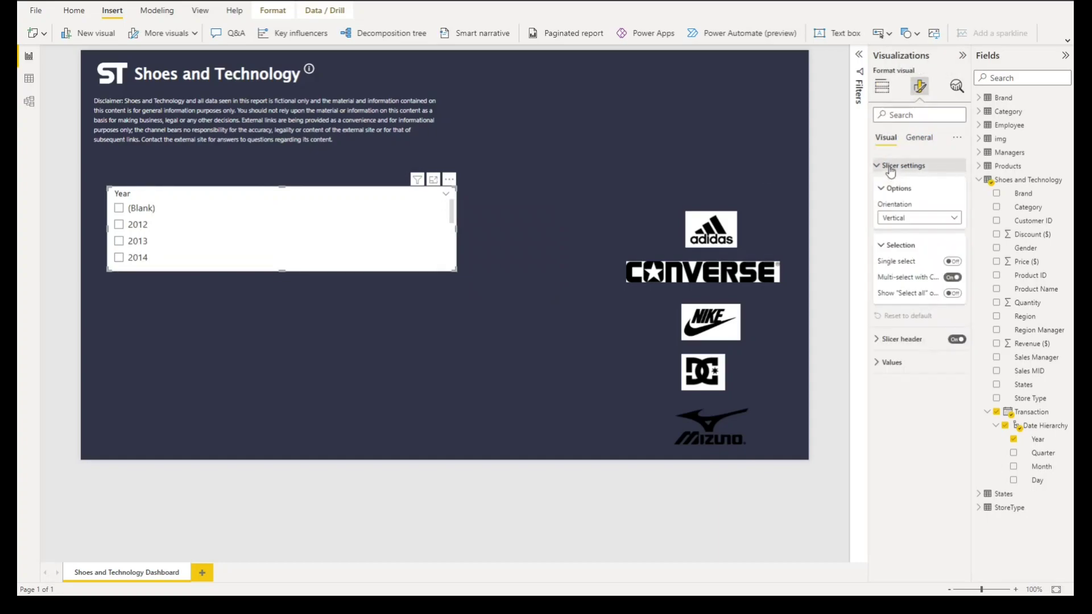
pyautogui.click(900, 219)
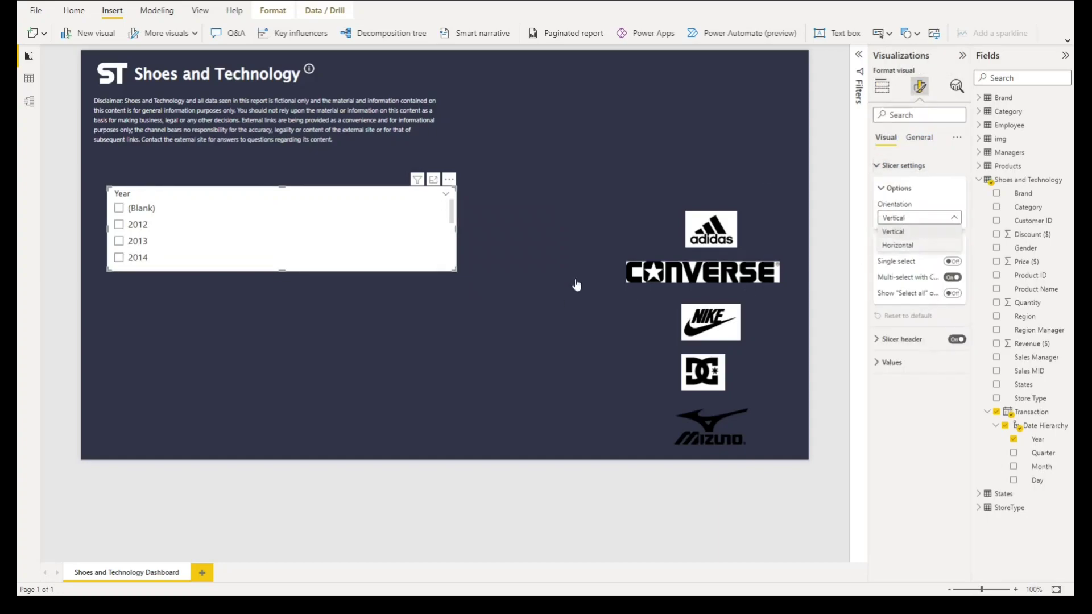
pyautogui.press('Down')
pyautogui.press('Return')
pyautogui.click(878, 167)
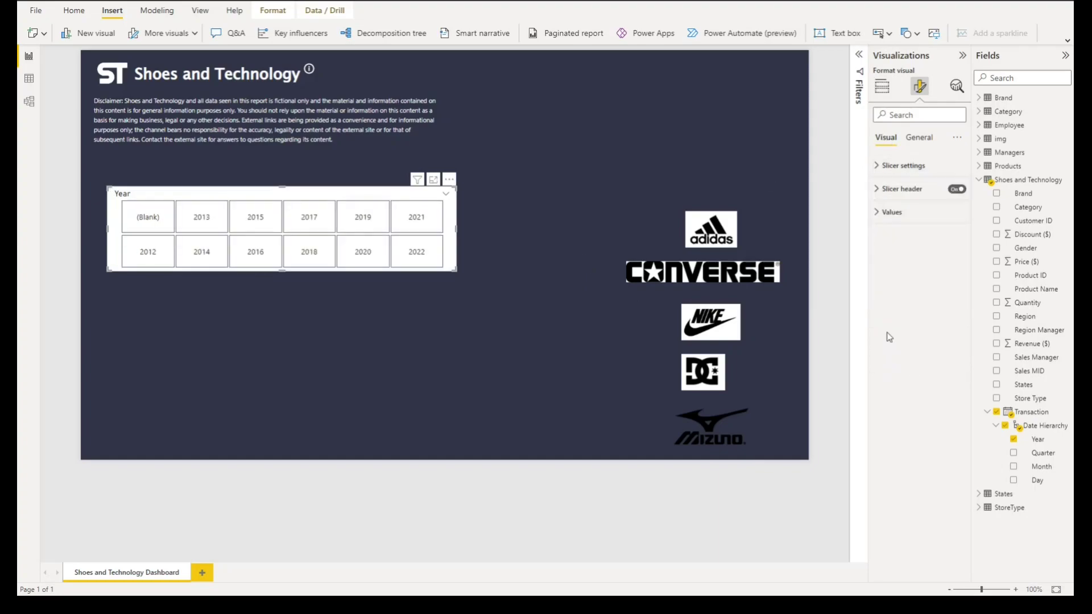
# - Remove the top, bottom, left and right borders from the year tiles
pyautogui.click(891, 212)
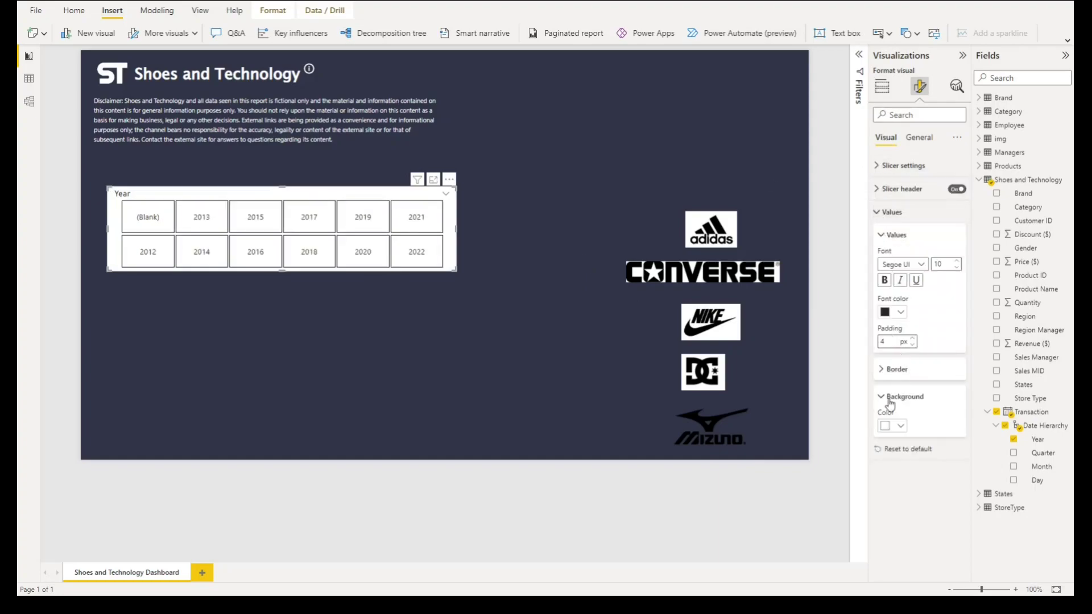
pyautogui.click(885, 371)
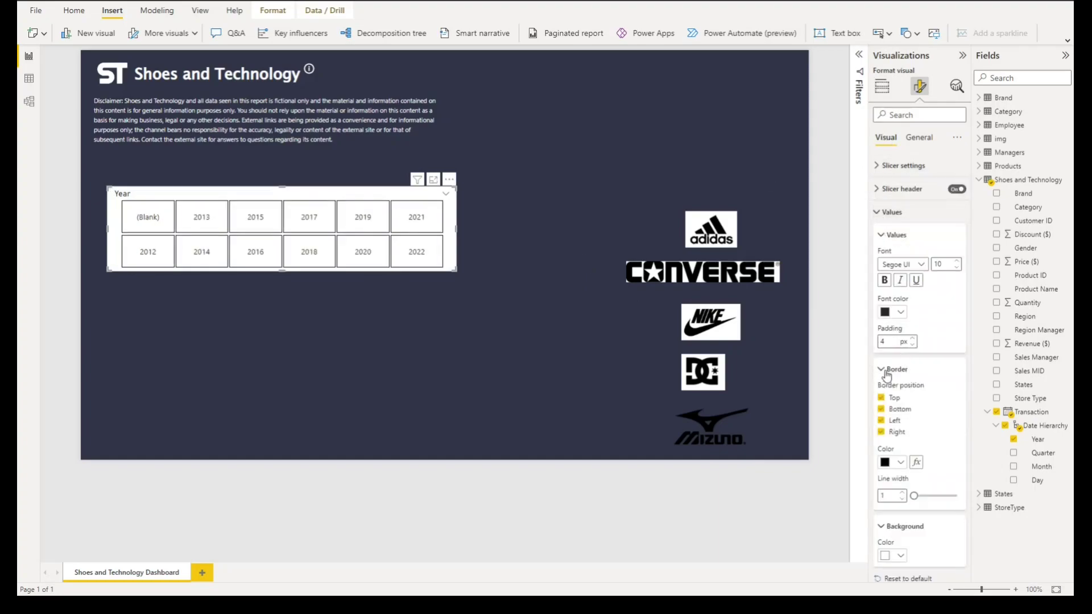
pyautogui.click(882, 409)
pyautogui.click(881, 420)
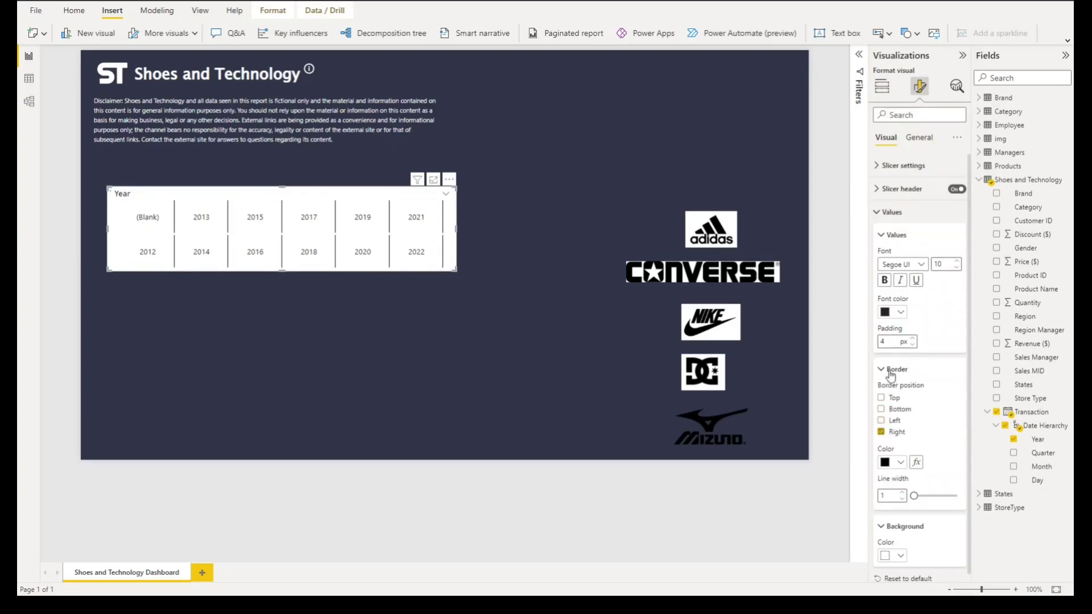
pyautogui.click(881, 432)
pyautogui.click(891, 370)
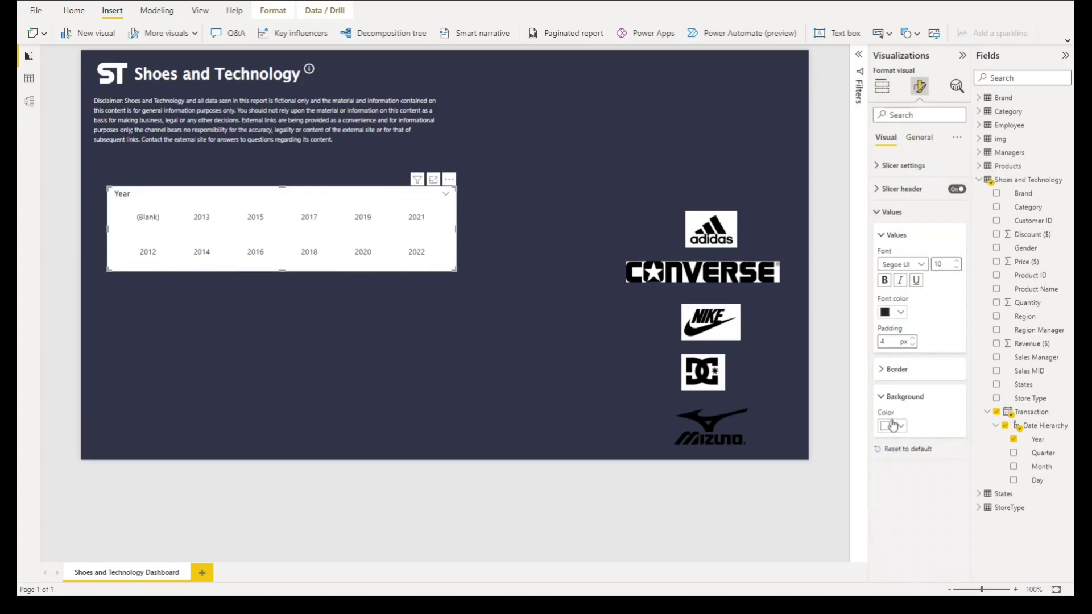
# - Fill the year tiles with dark grey #252423 and make the year labels white
pyautogui.click(894, 426)
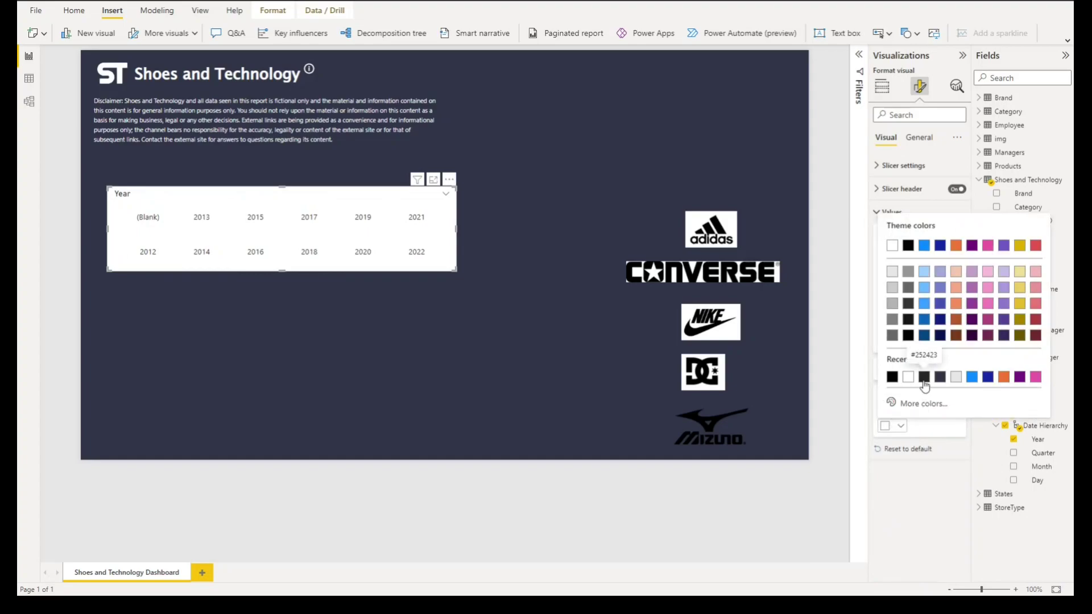
pyautogui.click(923, 380)
pyautogui.click(897, 427)
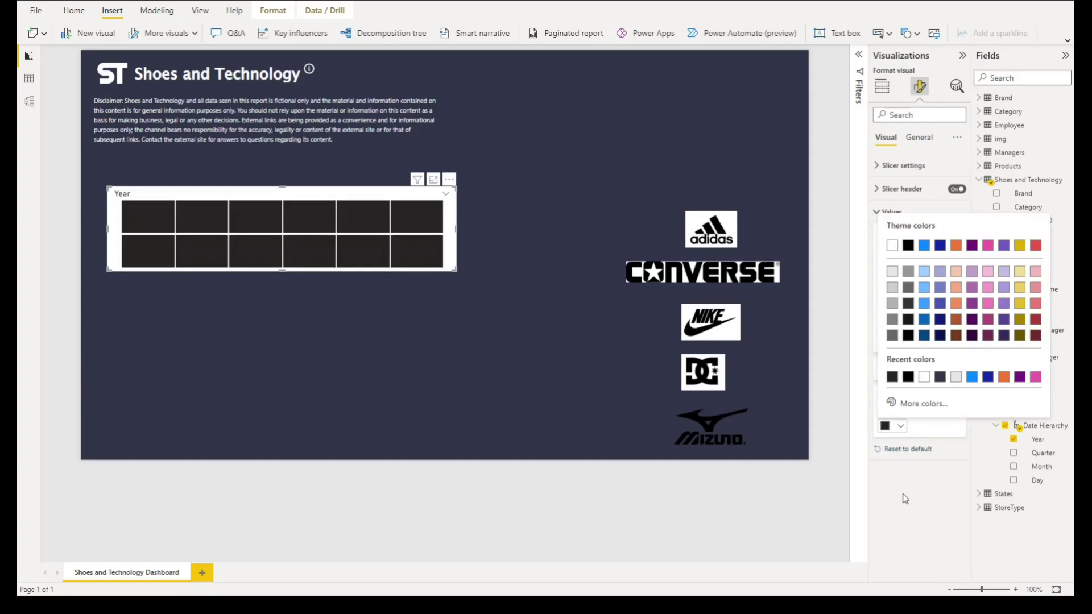
pyautogui.click(914, 404)
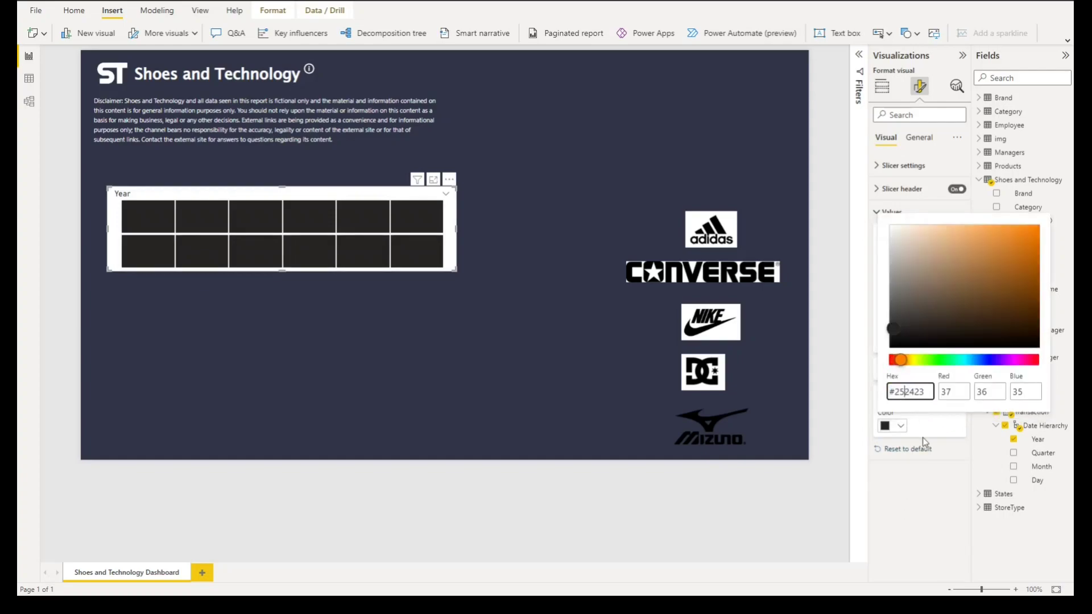
pyautogui.click(909, 485)
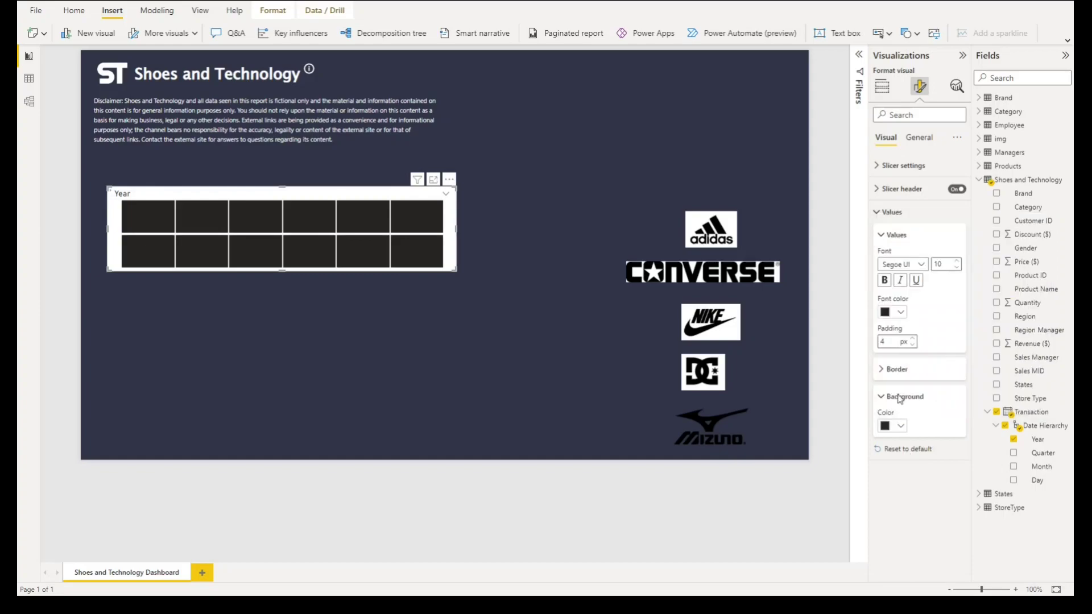
pyautogui.click(896, 313)
pyautogui.click(902, 350)
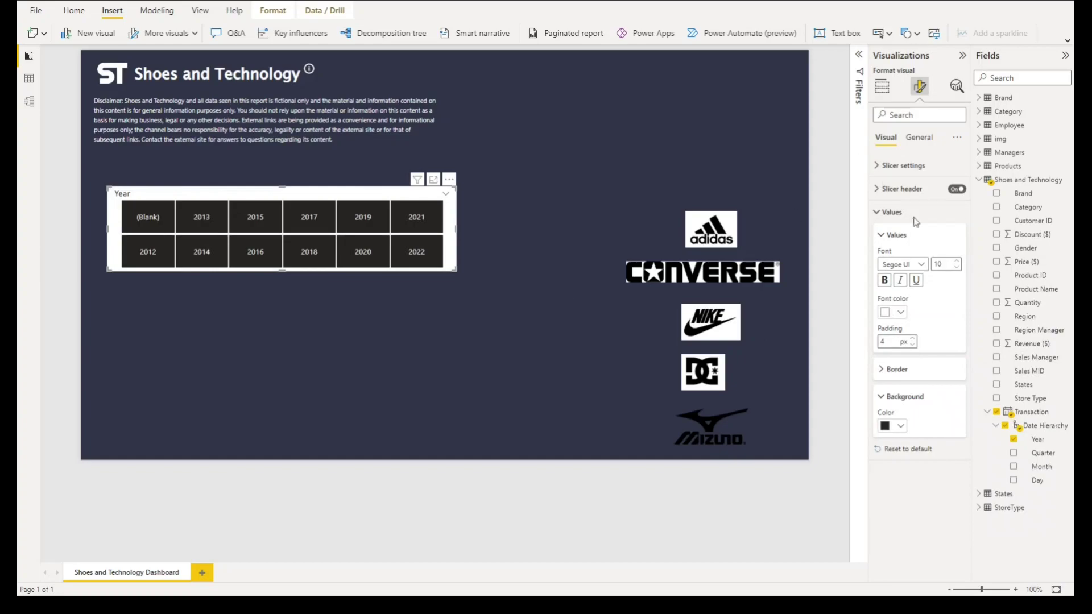
pyautogui.click(892, 212)
# - Hide the slicer's Year header and turn off its white background
pyautogui.click(894, 190)
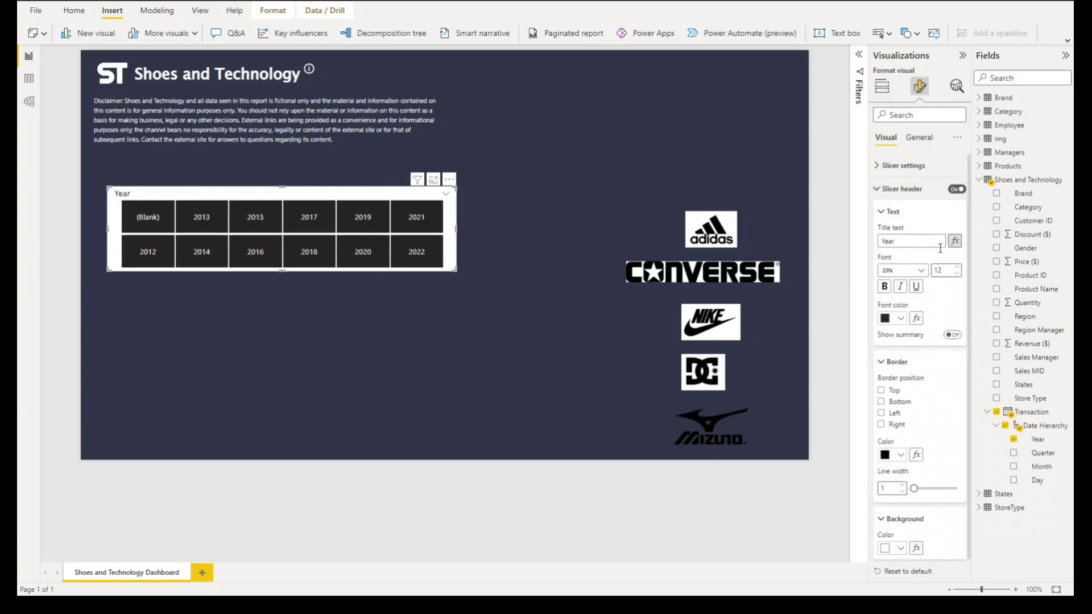
pyautogui.click(958, 192)
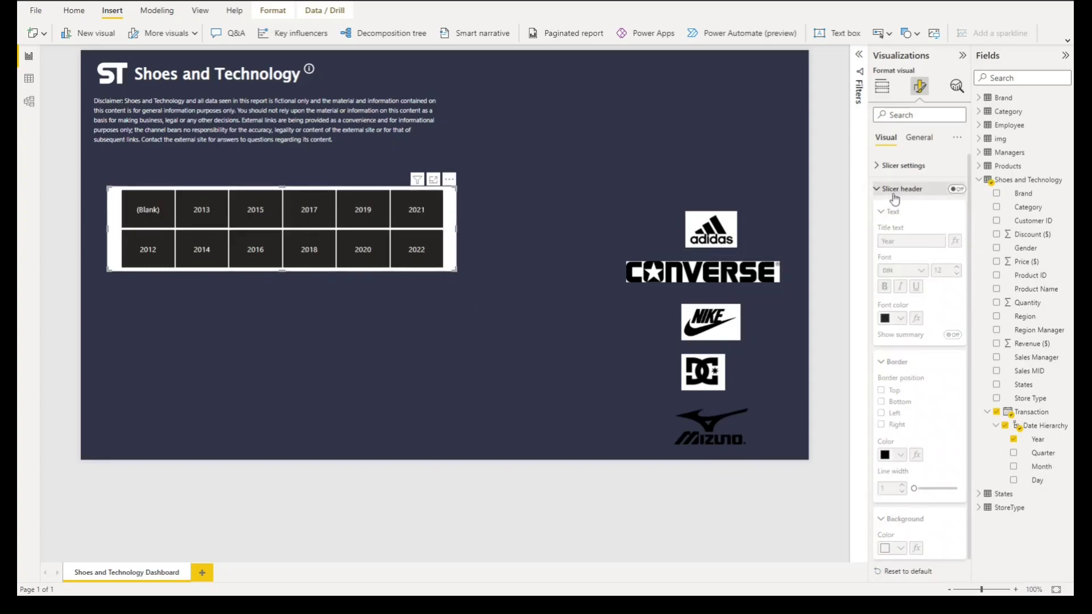
pyautogui.click(919, 140)
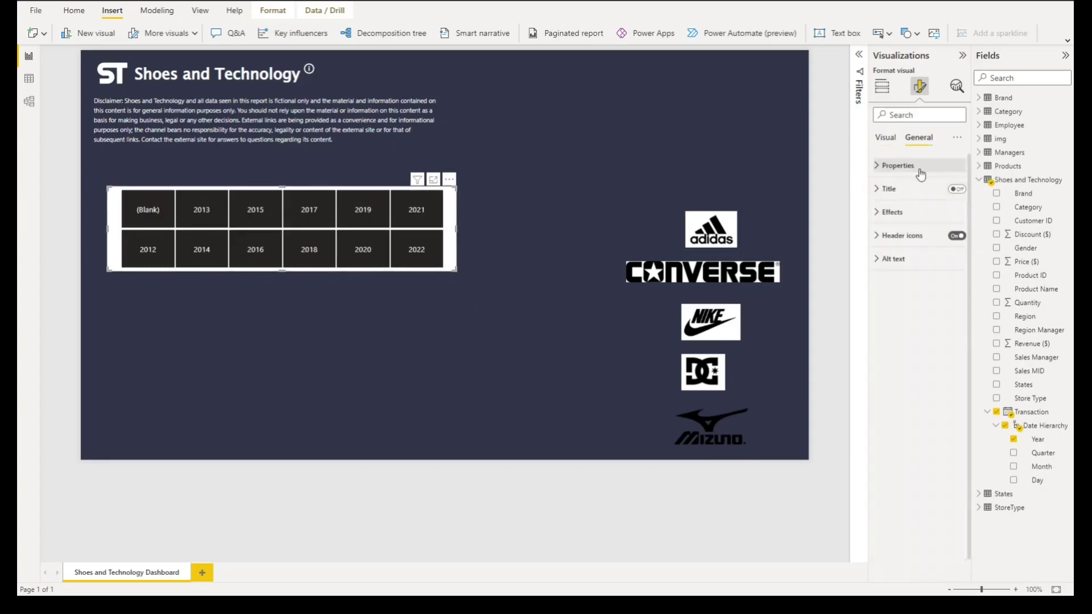
pyautogui.click(908, 215)
pyautogui.click(954, 236)
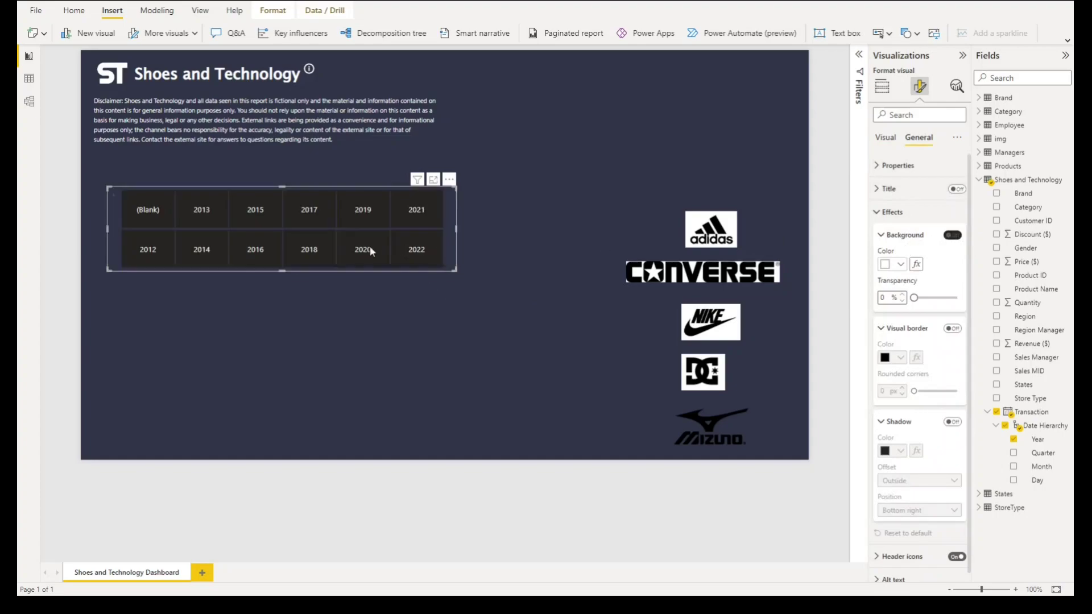
# - Move the slicer just below the disclaimer and exclude (Blank) using basic filtering on Transaction - Year
pyautogui.moveTo(449, 262); pyautogui.dragTo(439, 231)
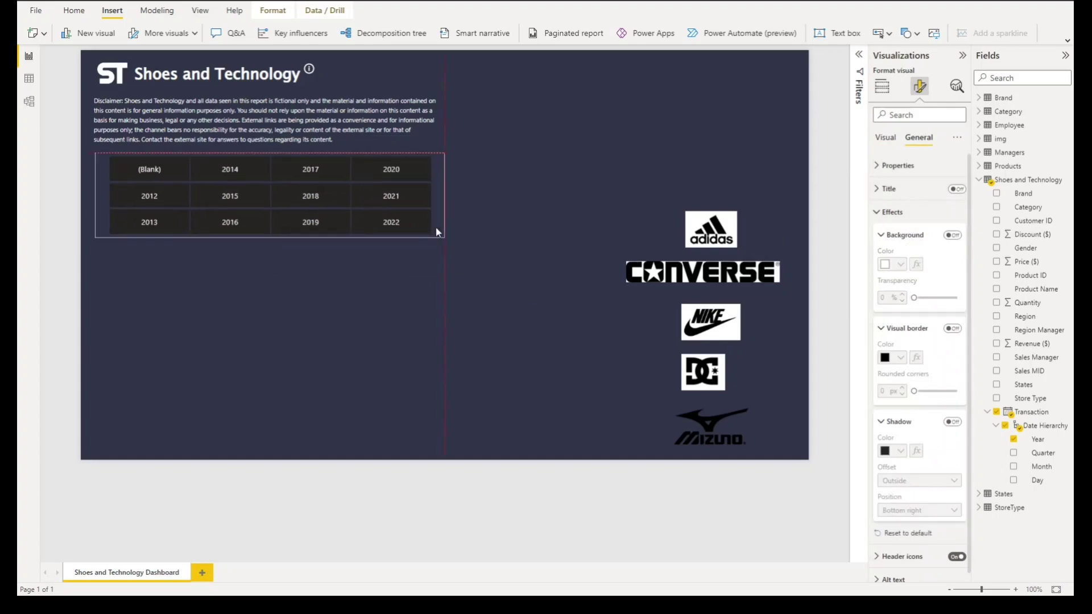
pyautogui.click(859, 54)
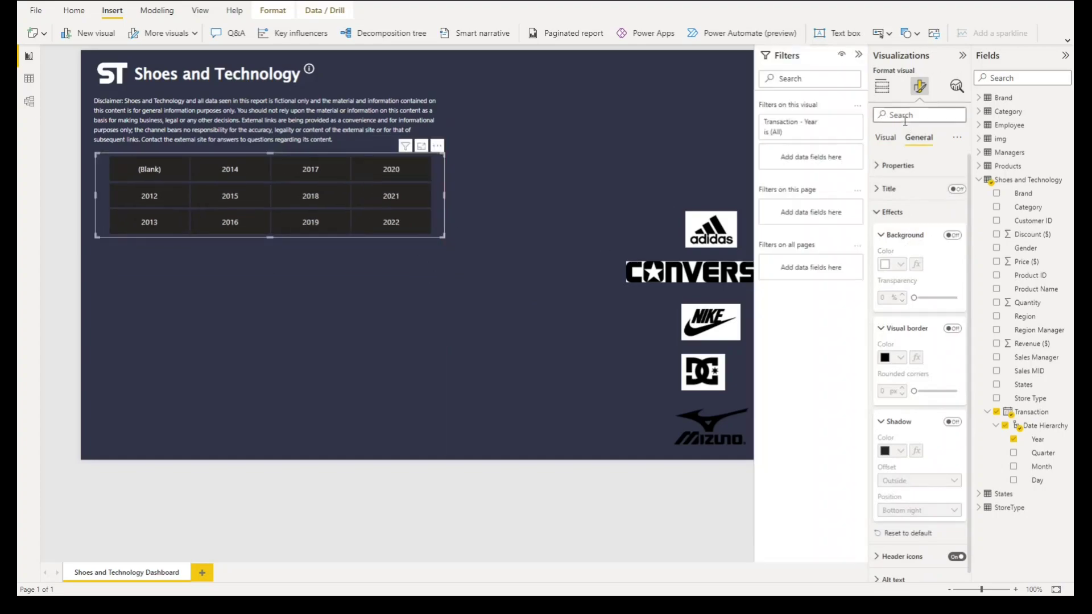
pyautogui.click(840, 122)
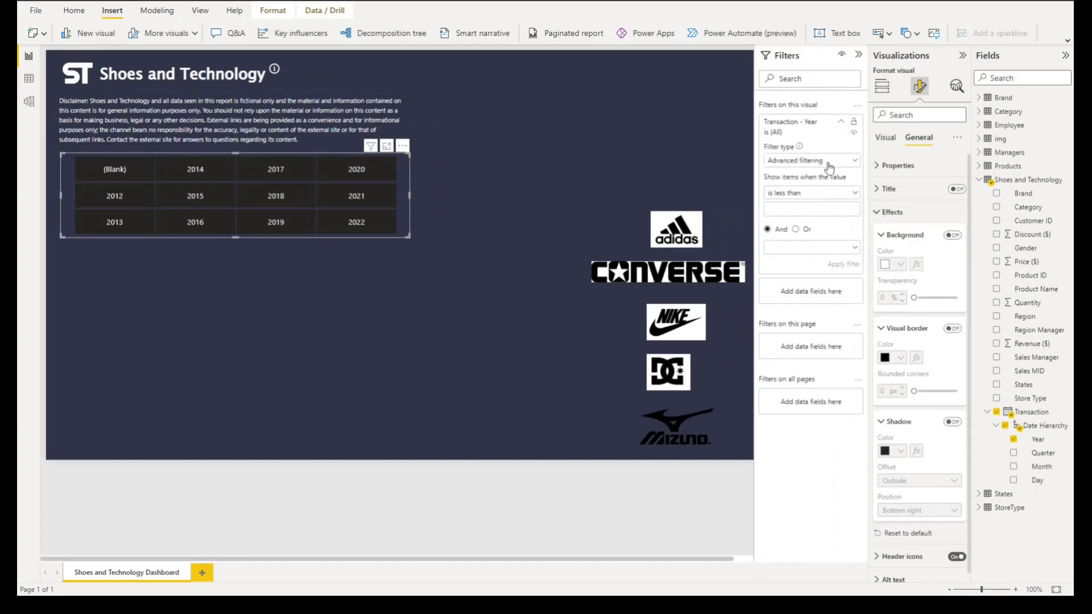
pyautogui.click(832, 161)
pyautogui.click(803, 188)
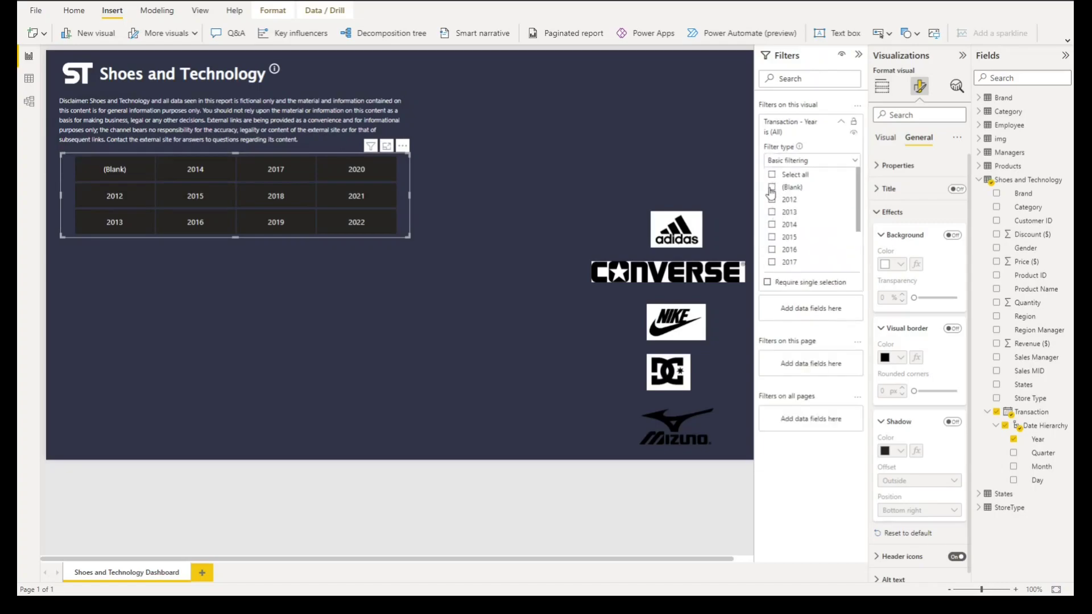
pyautogui.click(772, 188)
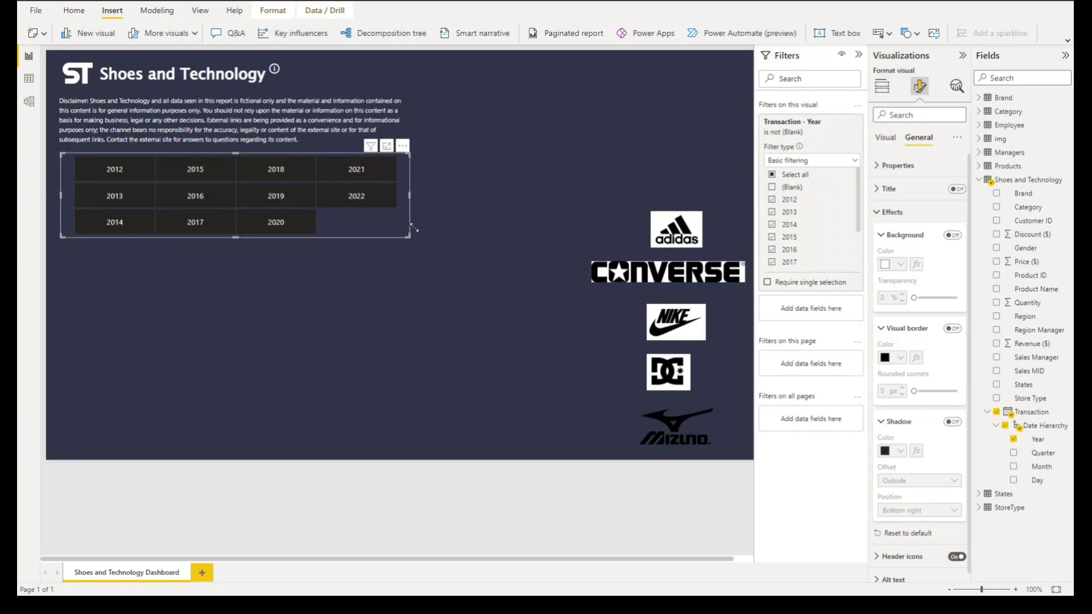
# - Shrink the slicer to a single row of years with height 35
pyautogui.moveTo(413, 229); pyautogui.dragTo(412, 168)
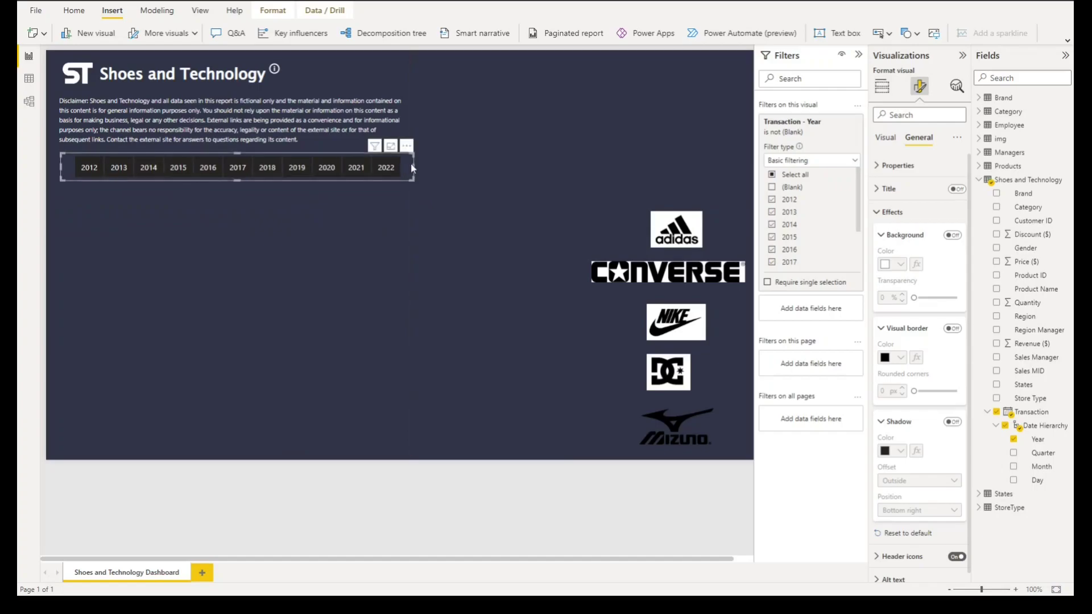
pyautogui.click(897, 165)
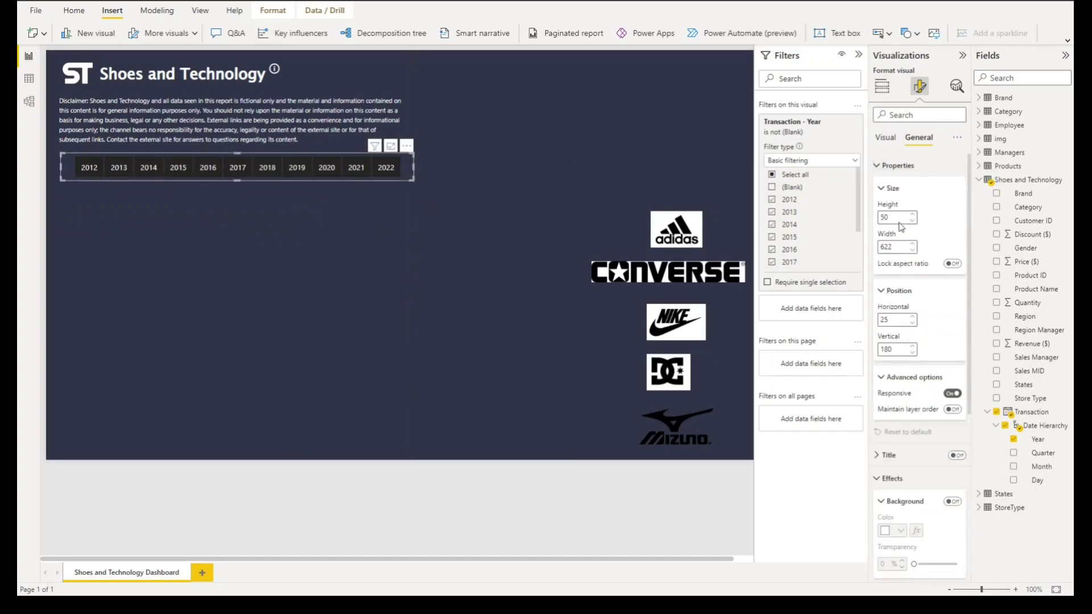
pyautogui.click(874, 216)
pyautogui.write('35')
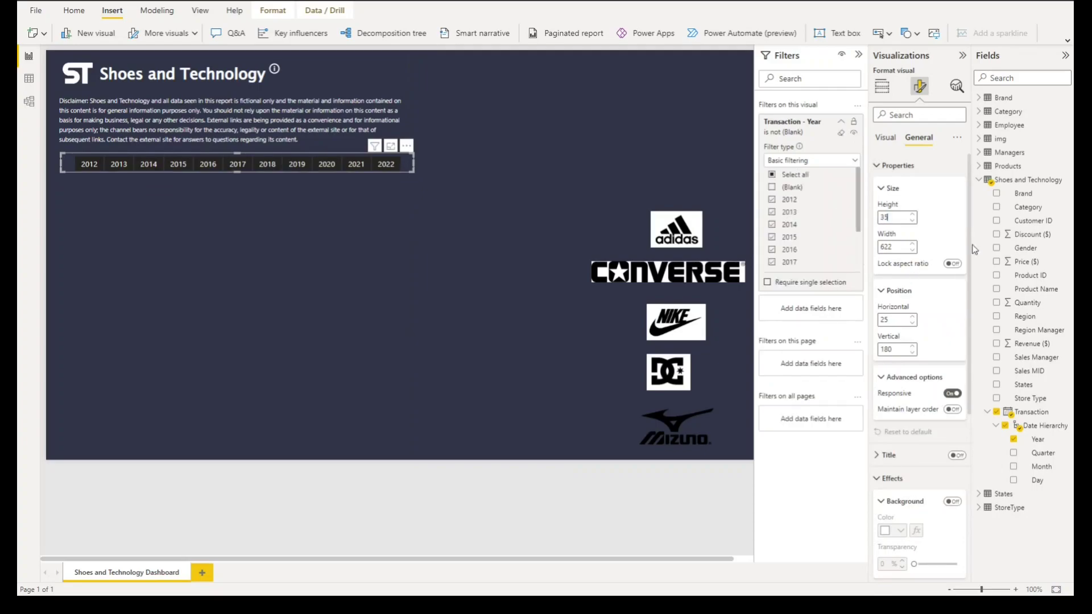
# - Fill the year tiles with navy #323F5D and widen the slicer toward the left
pyautogui.click(884, 139)
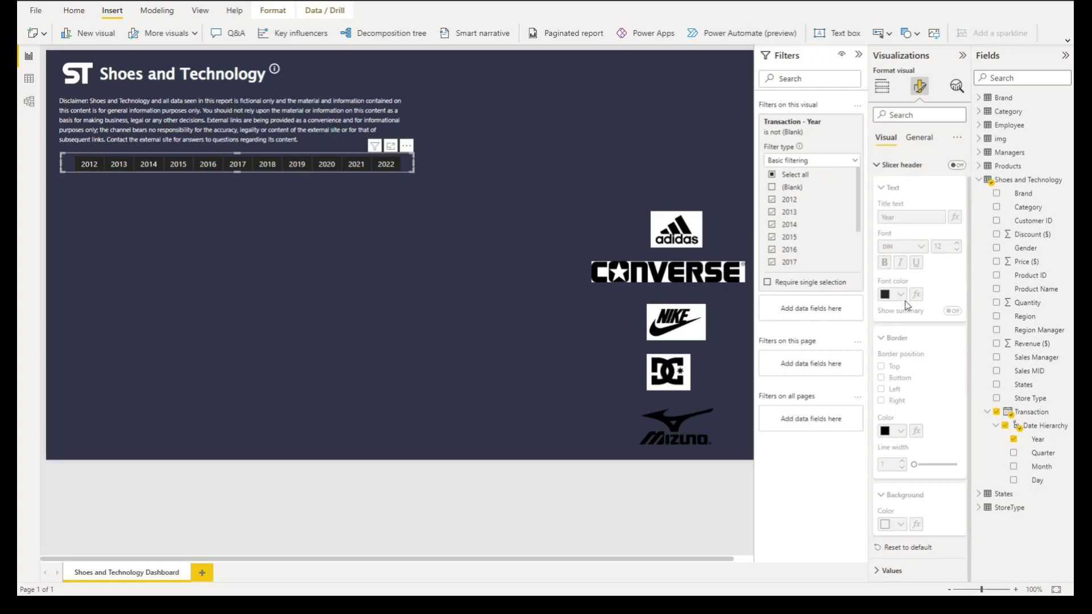
pyautogui.click(890, 570)
pyautogui.scroll(3, 879, 205)
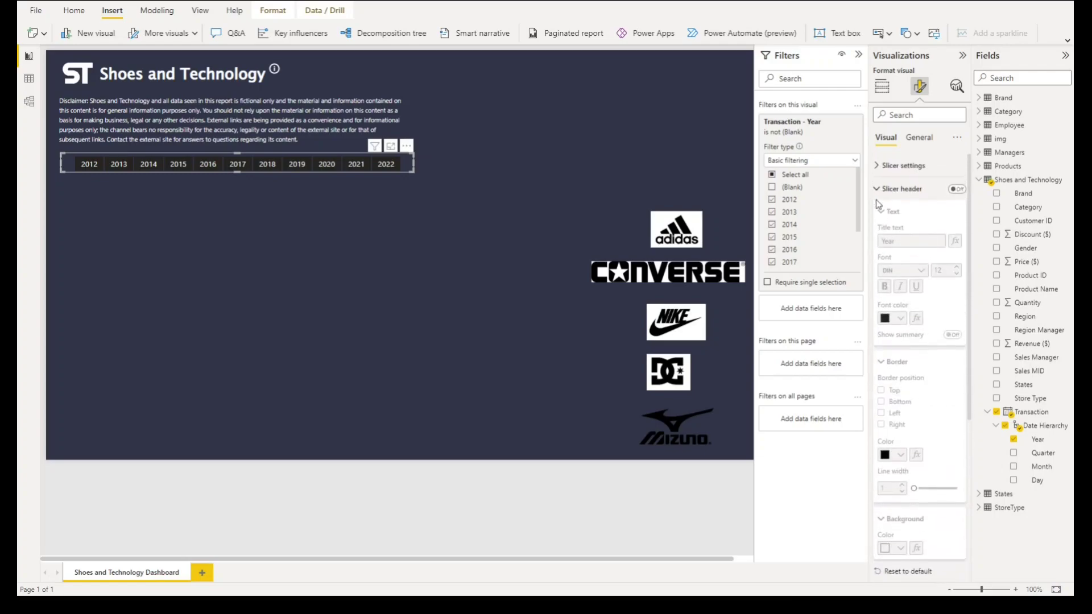
pyautogui.click(879, 189)
pyautogui.click(900, 426)
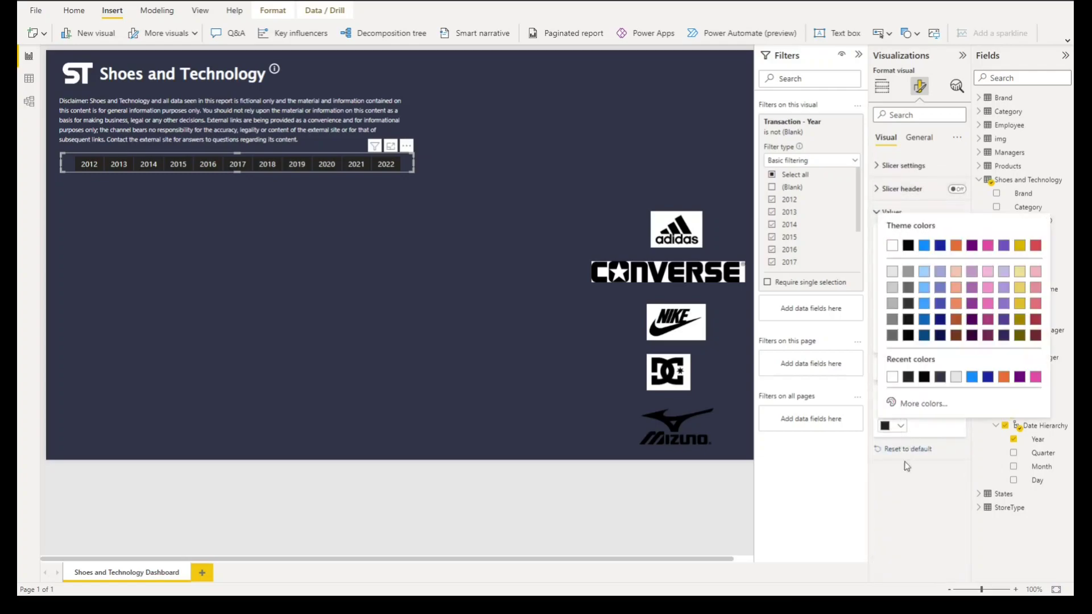
pyautogui.click(913, 404)
pyautogui.write('#323F5D')
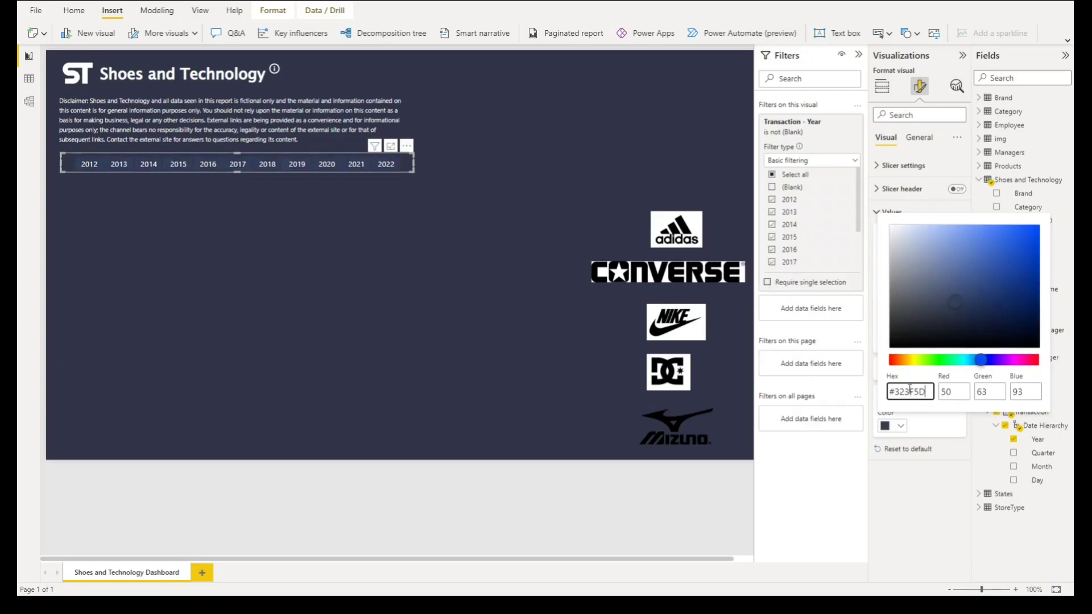
pyautogui.click(910, 499)
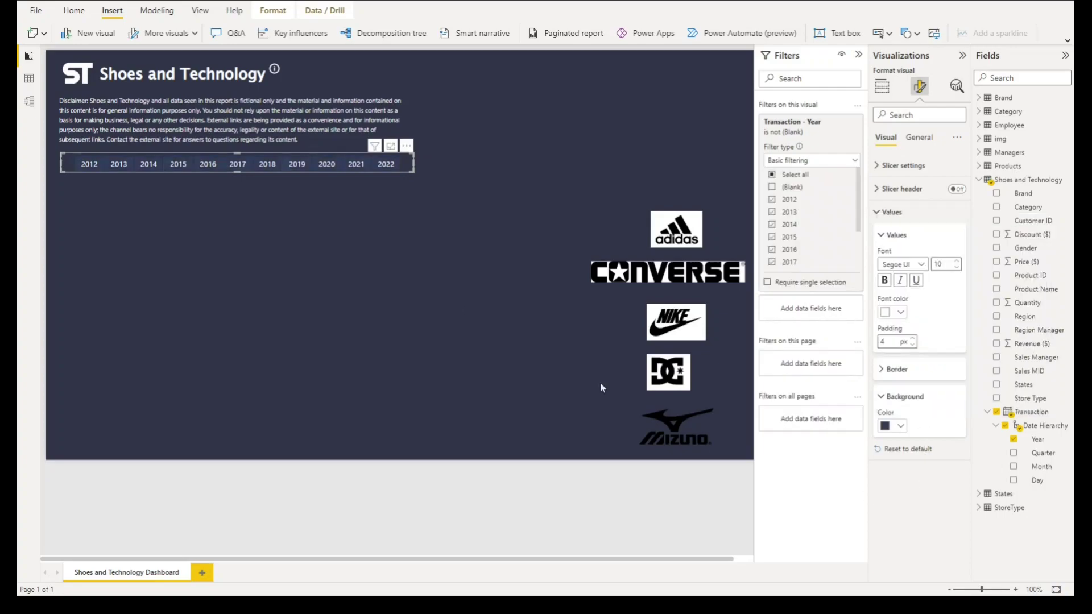
pyautogui.moveTo(64, 163); pyautogui.dragTo(48, 165)
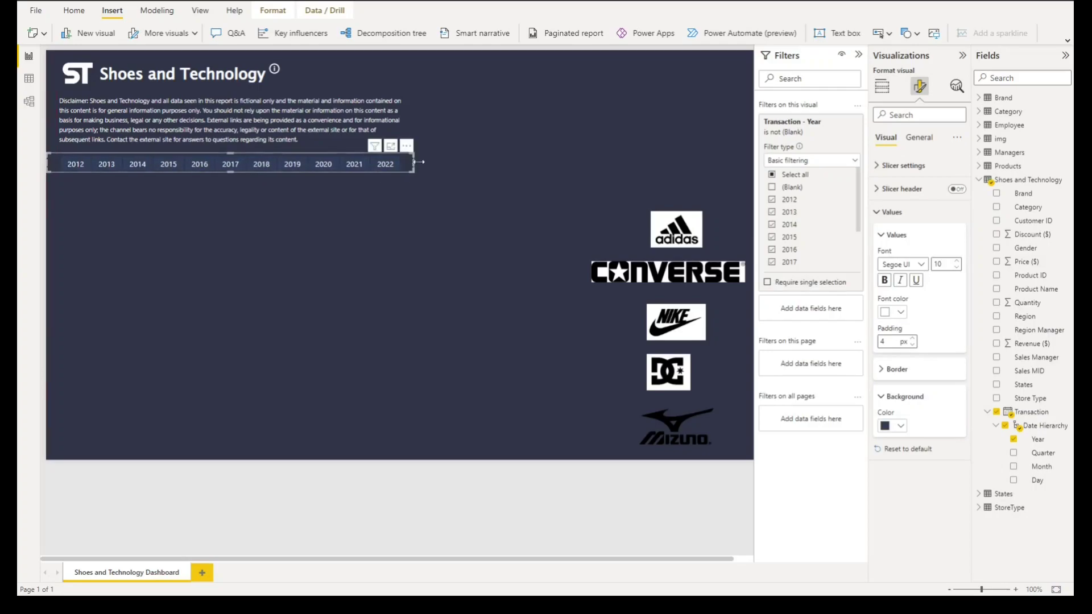
pyautogui.moveTo(412, 165); pyautogui.dragTo(409, 164)
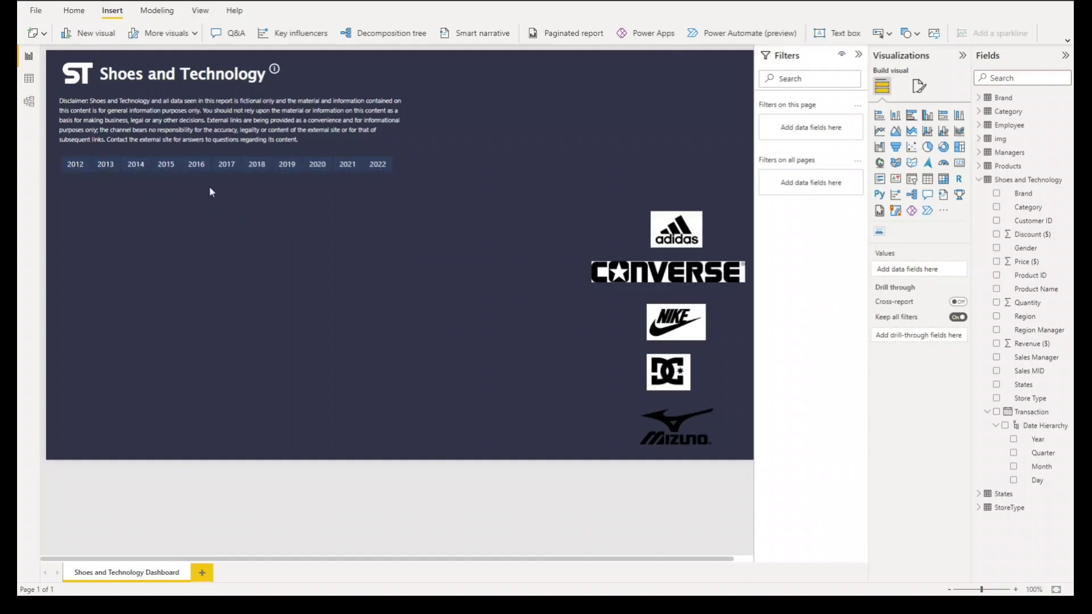
# - Test the year slicer by selecting the 2021 tile, deselecting, then picking 2021 again
pyautogui.click(348, 165)
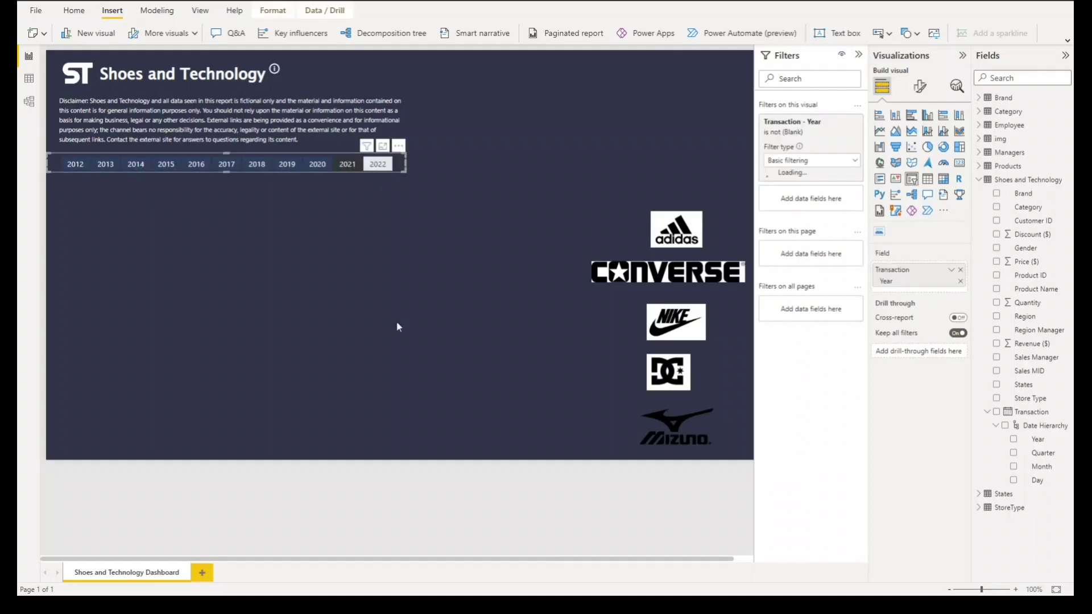
pyautogui.click(348, 164)
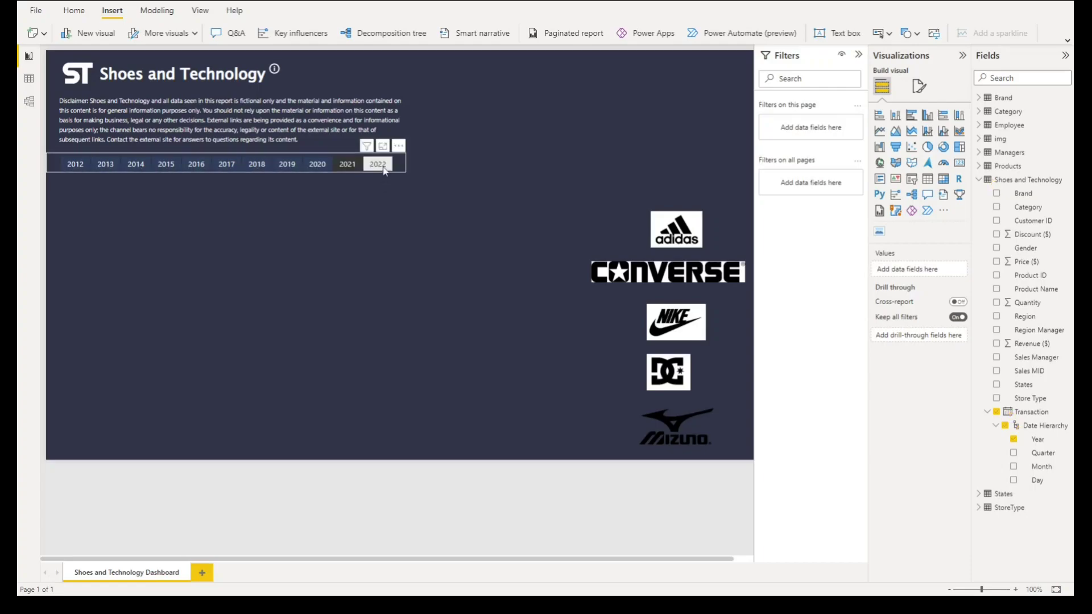
pyautogui.click(348, 171)
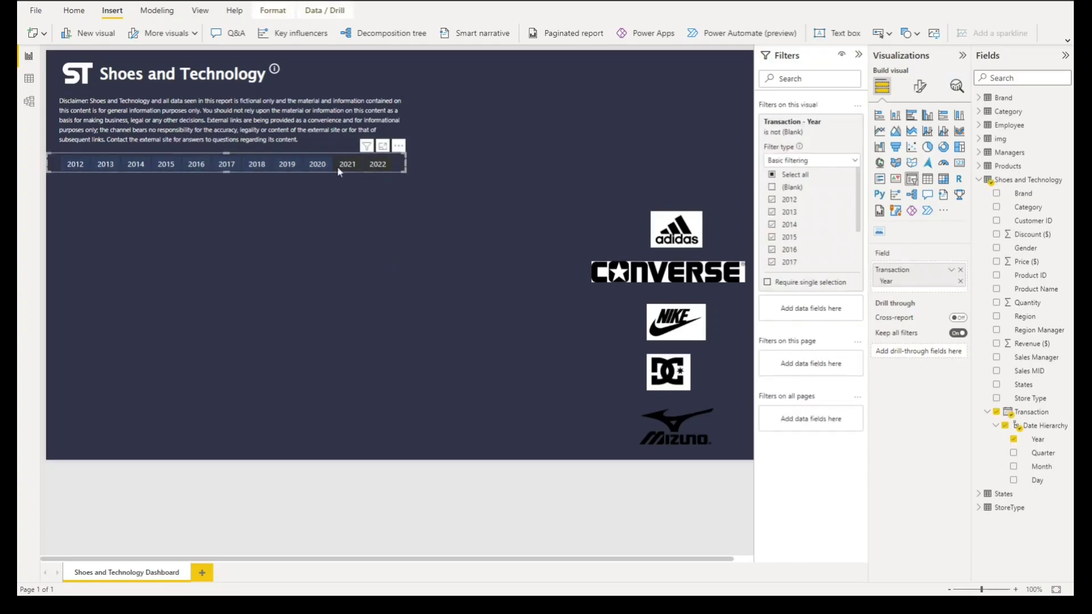
pyautogui.click(339, 171)
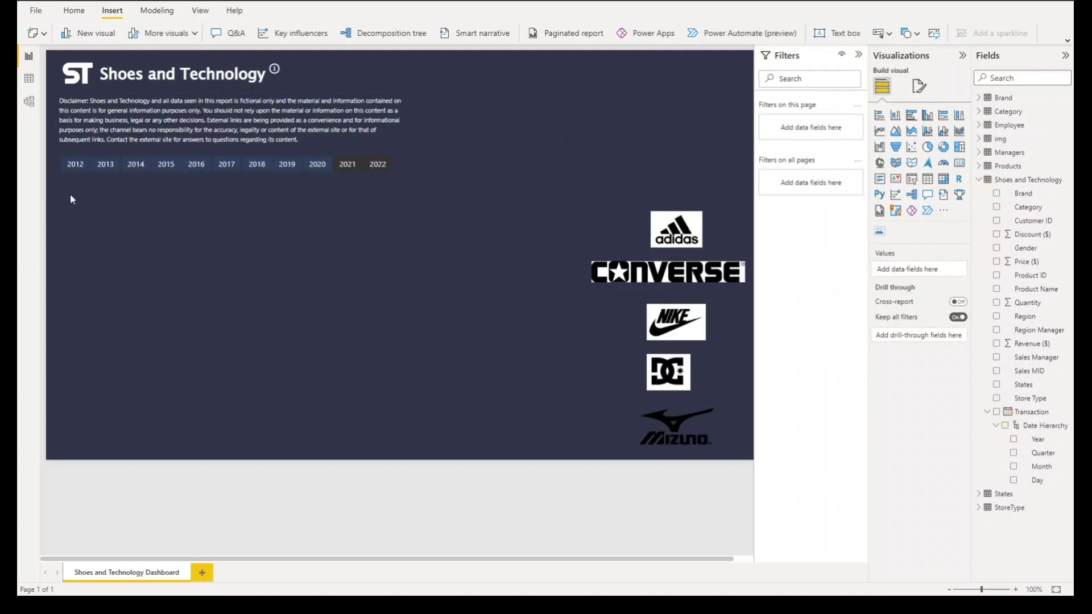
# - Insert a rounded rectangle below the year slicer with 5% rounded corners
pyautogui.click(910, 33)
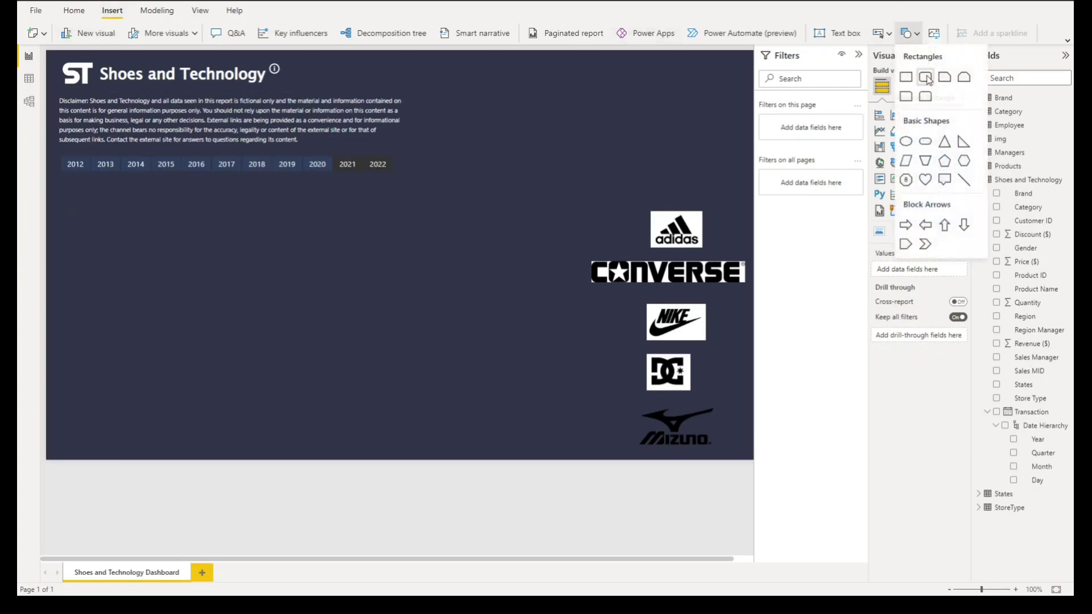
pyautogui.click(925, 77)
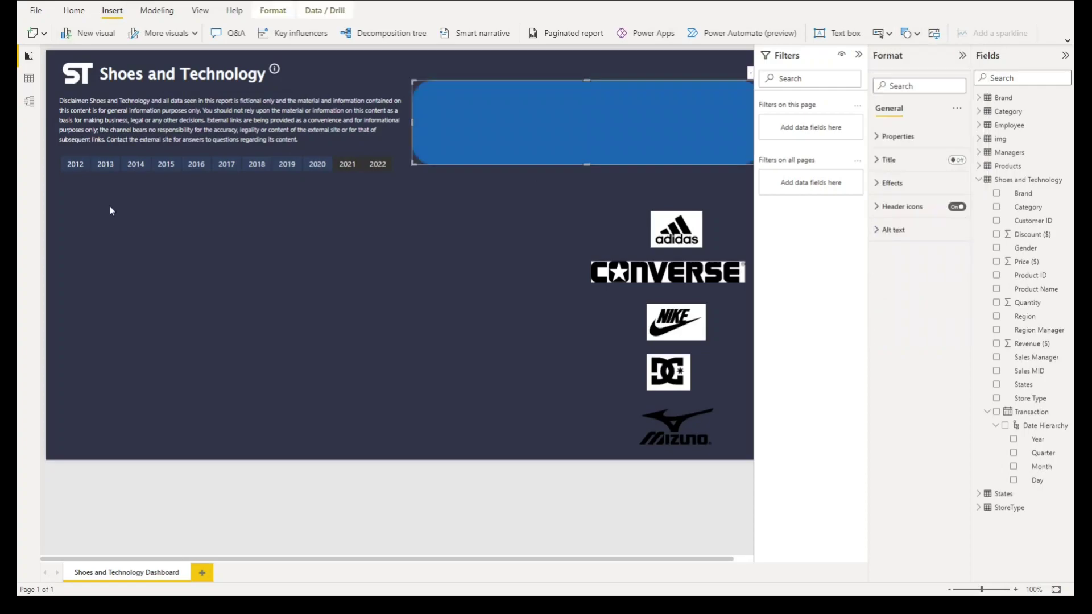
pyautogui.moveTo(510, 131); pyautogui.dragTo(140, 226)
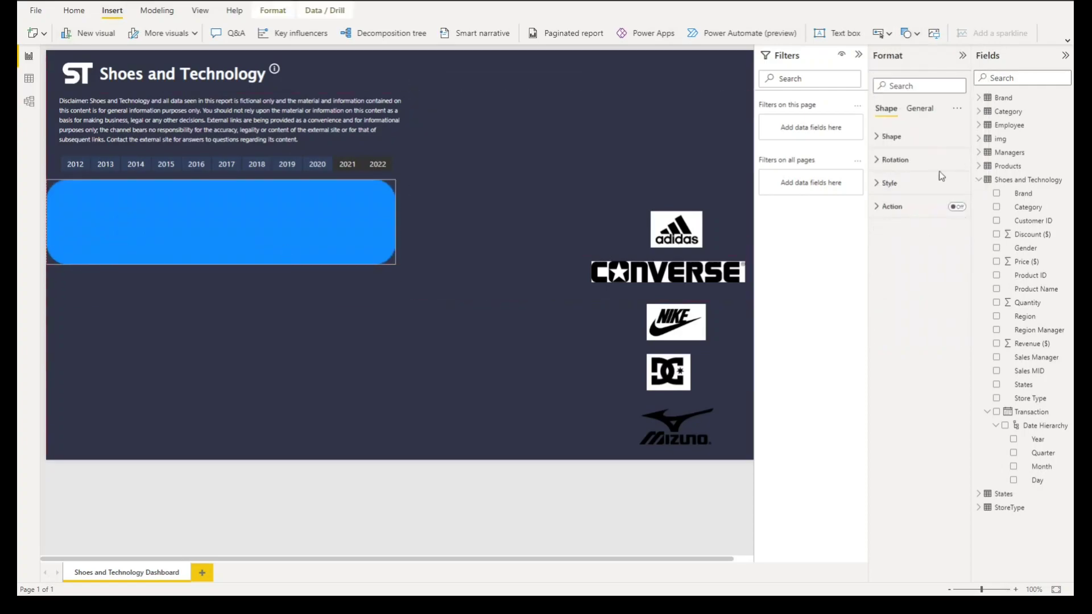
pyautogui.click(917, 142)
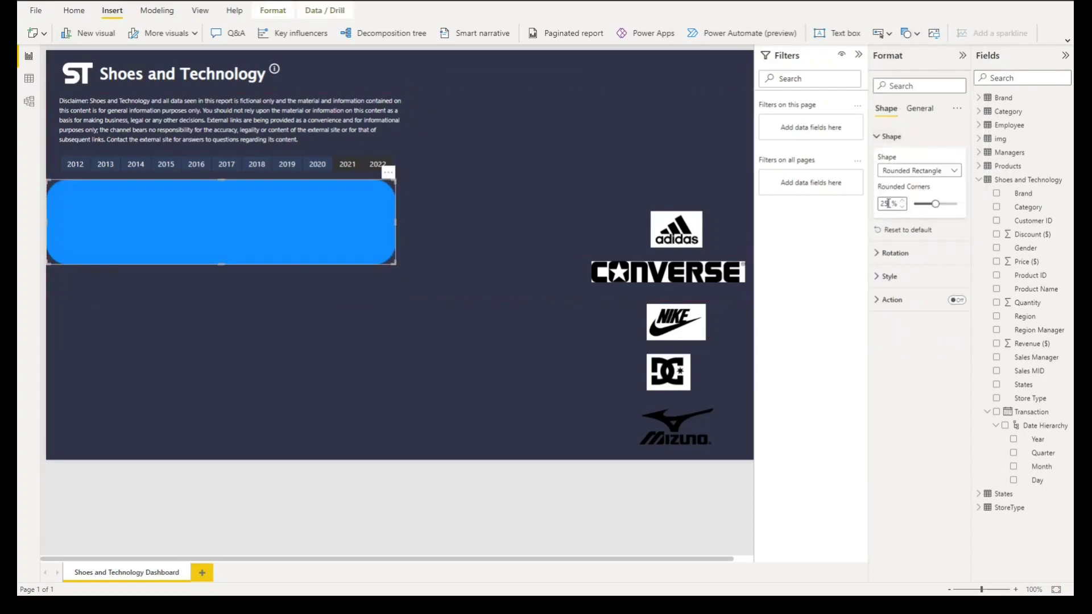
pyautogui.moveTo(889, 203); pyautogui.dragTo(877, 206)
pyautogui.write('4')
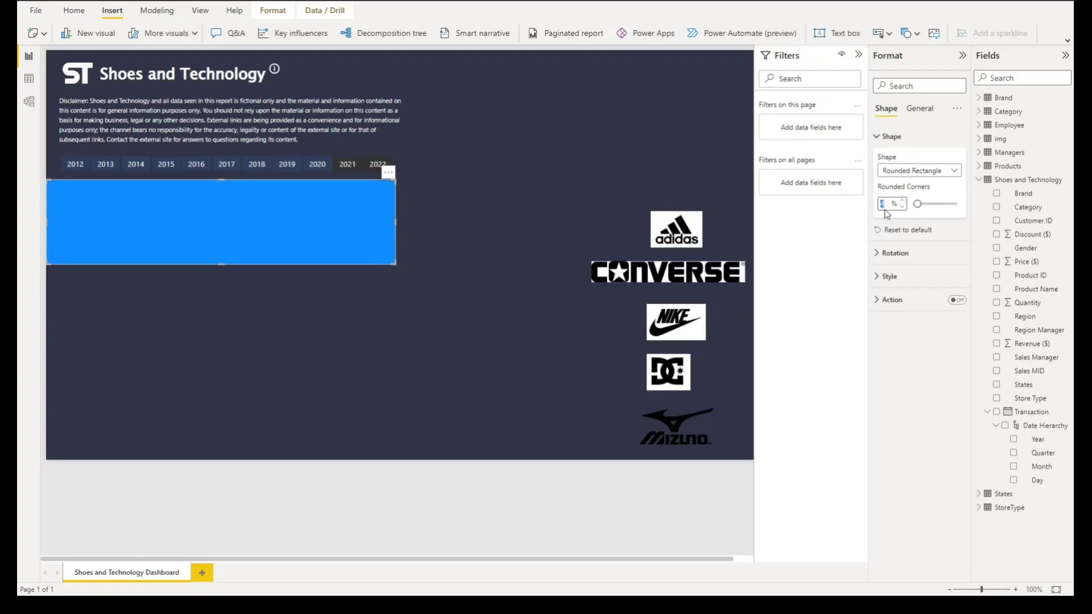
pyautogui.write('5')
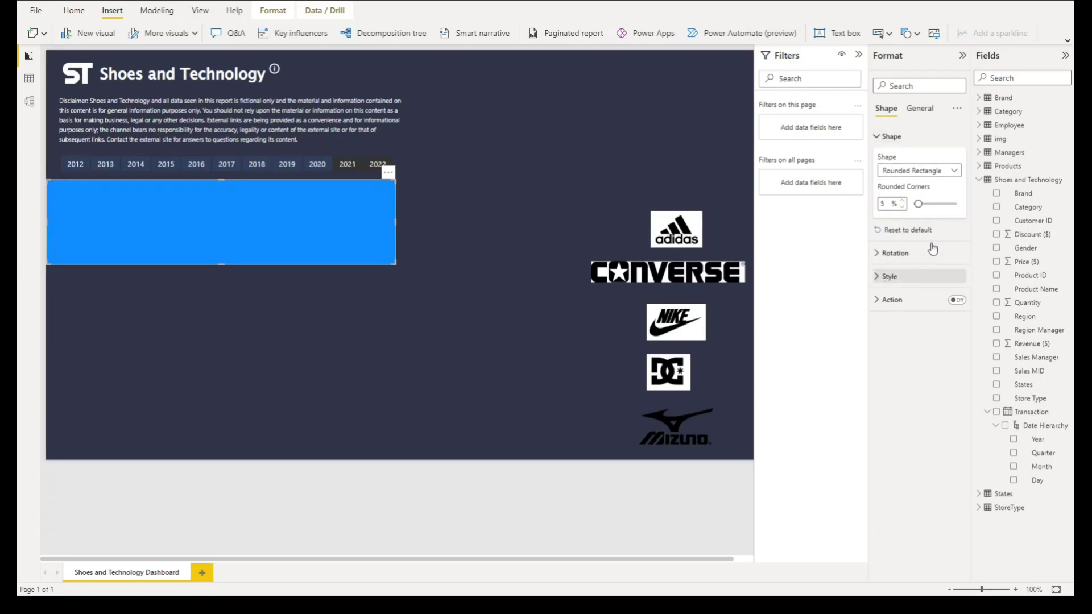
# - Give the rectangle a white fill and light grey border, shrinking it into a small card
pyautogui.click(910, 277)
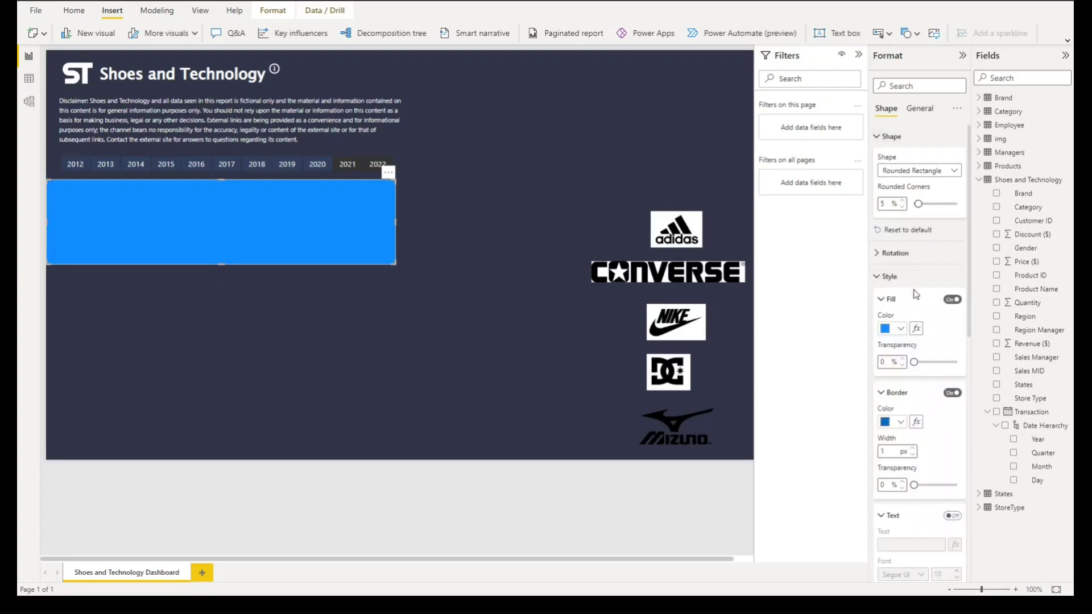
pyautogui.click(900, 329)
pyautogui.click(892, 368)
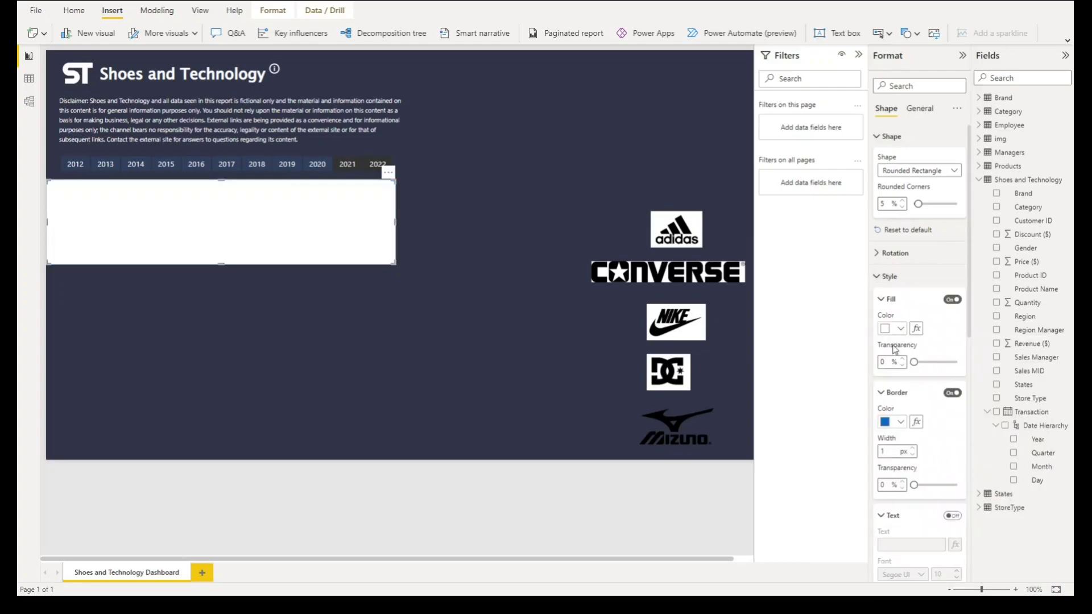
pyautogui.click(899, 424)
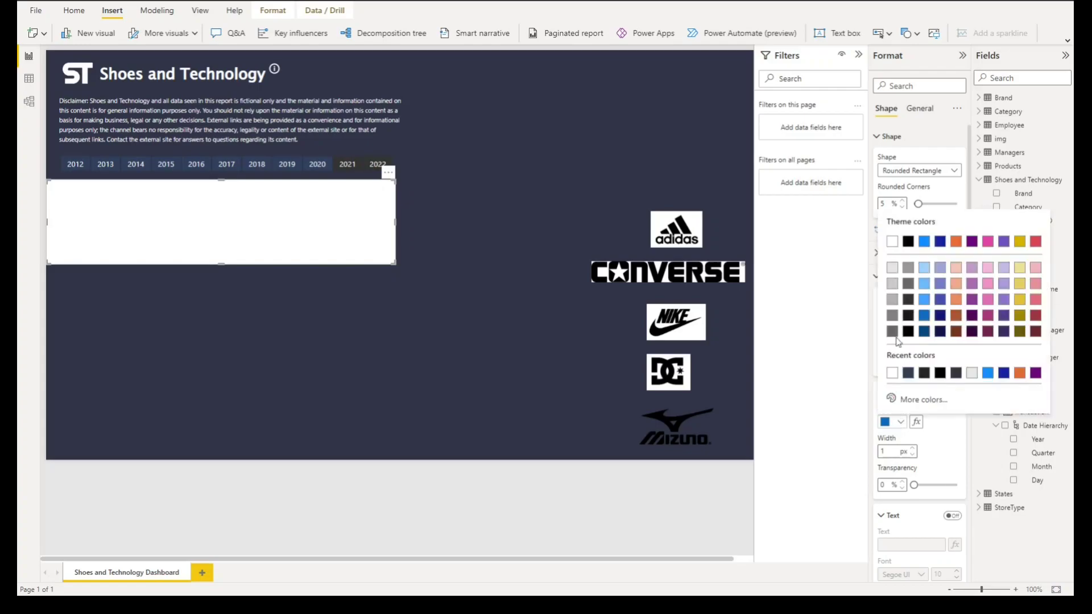
pyautogui.click(892, 267)
pyautogui.moveTo(394, 263); pyautogui.dragTo(152, 291)
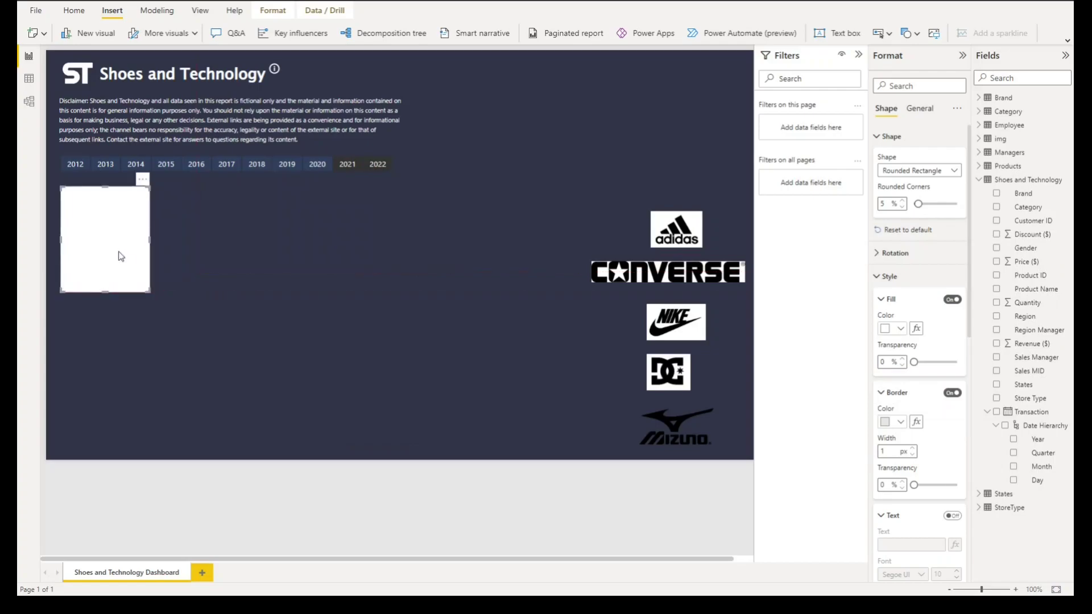
# - Add a card showing Revenue ($) beside the white rectangle
pyautogui.press('Escape')
pyautogui.click(959, 164)
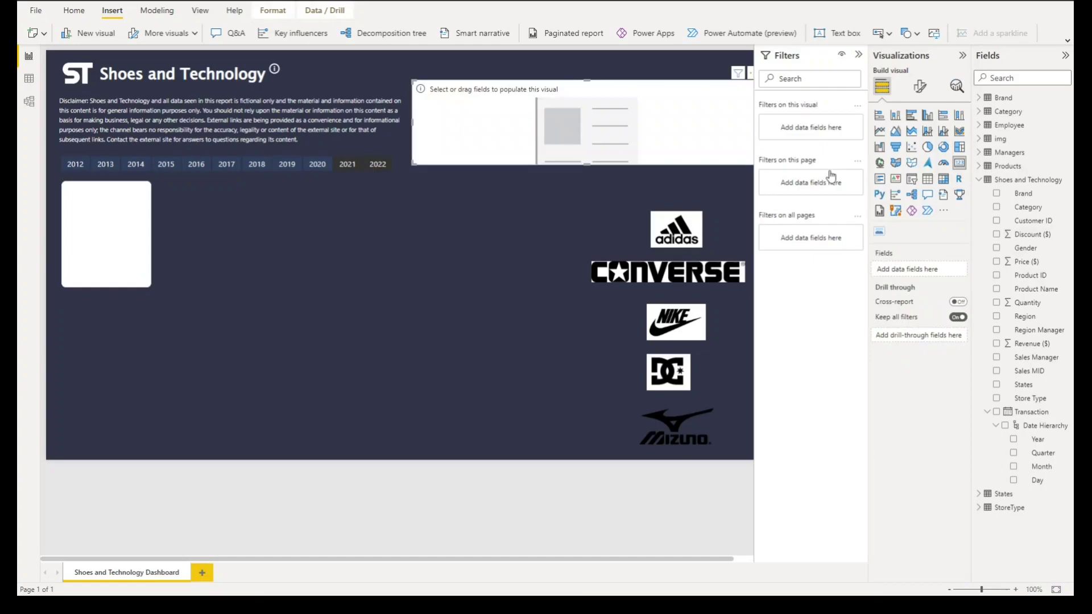
pyautogui.moveTo(595, 149); pyautogui.dragTo(334, 251)
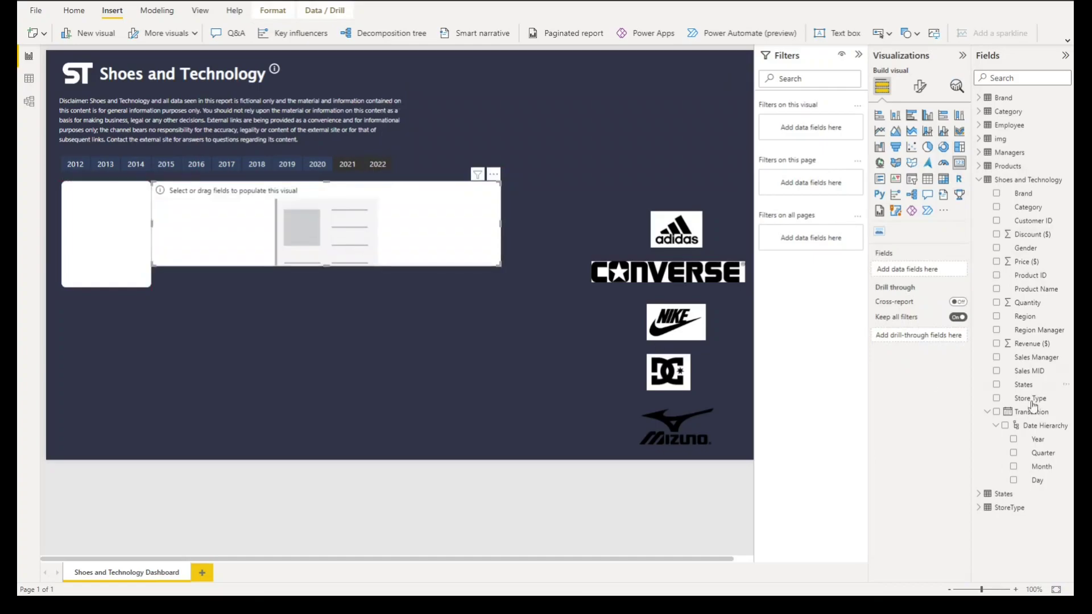
pyautogui.click(997, 343)
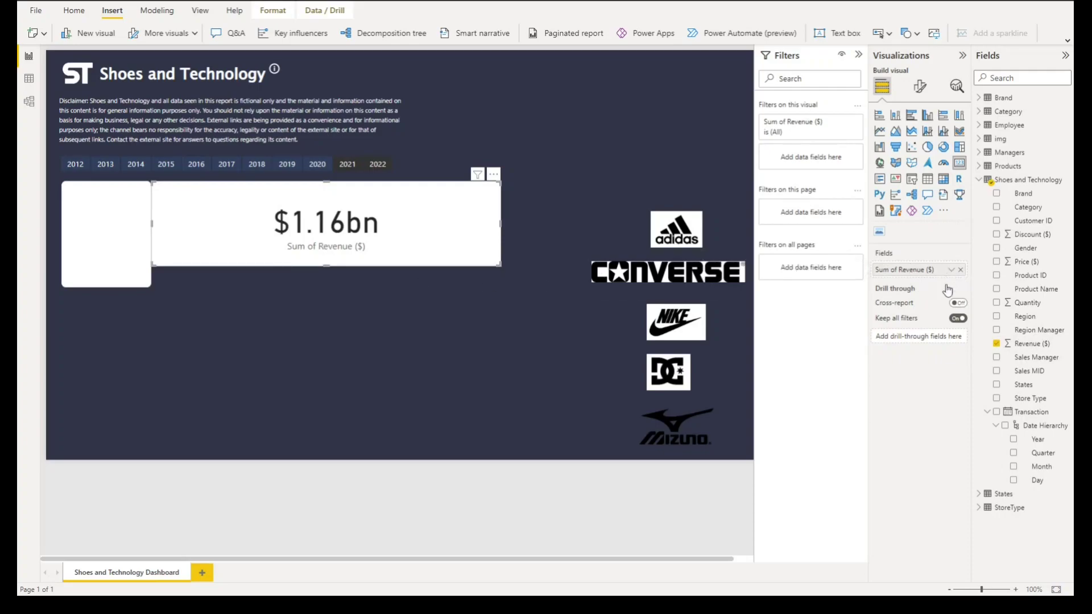
# - Rename the card's revenue field to 'Total Revenue'
pyautogui.click(951, 270)
pyautogui.press('Escape')
pyautogui.write('Total Rev')
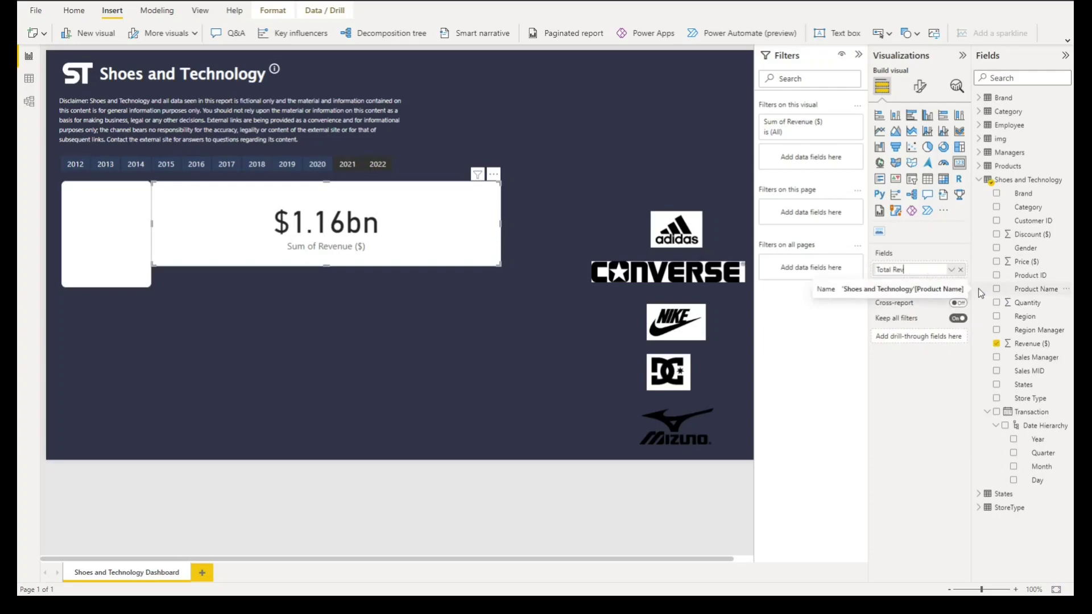
pyautogui.write('enue')
pyautogui.press('Return')
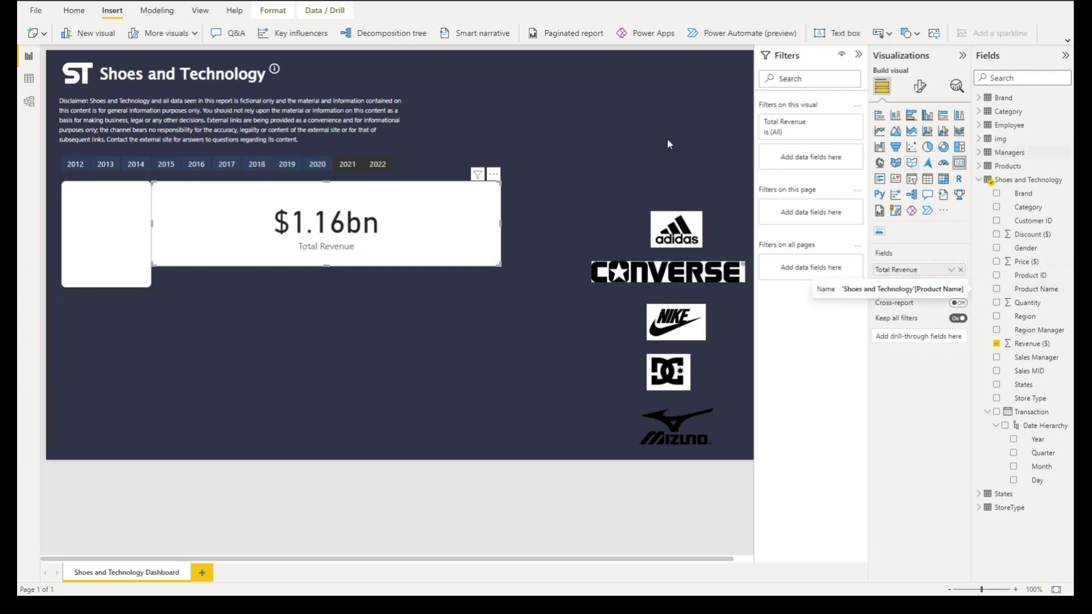
pyautogui.click(919, 94)
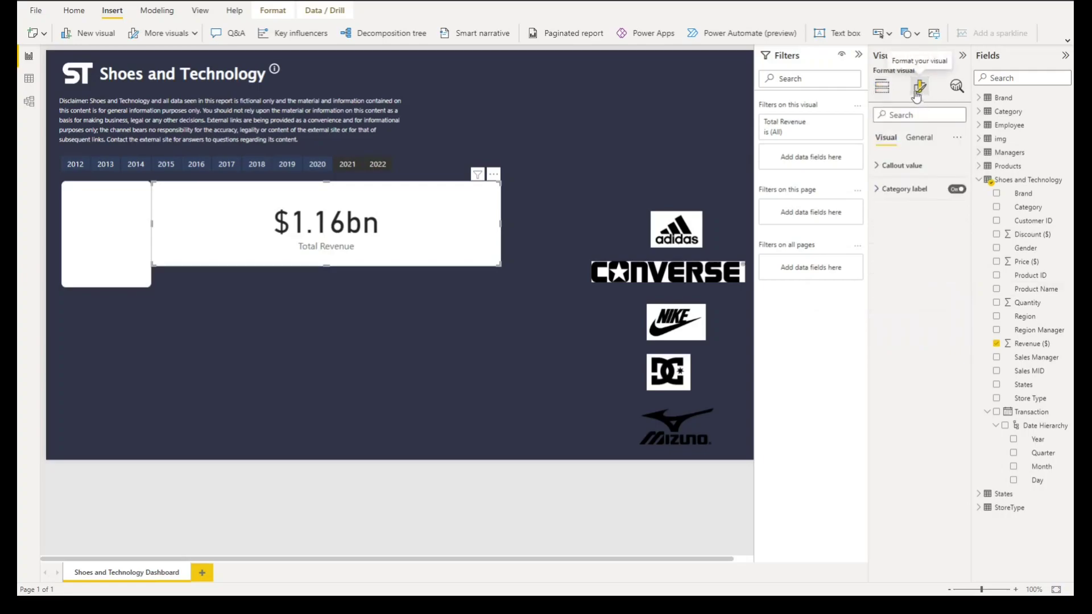
# - Reduce the Total Revenue category label font size to 9
pyautogui.click(888, 193)
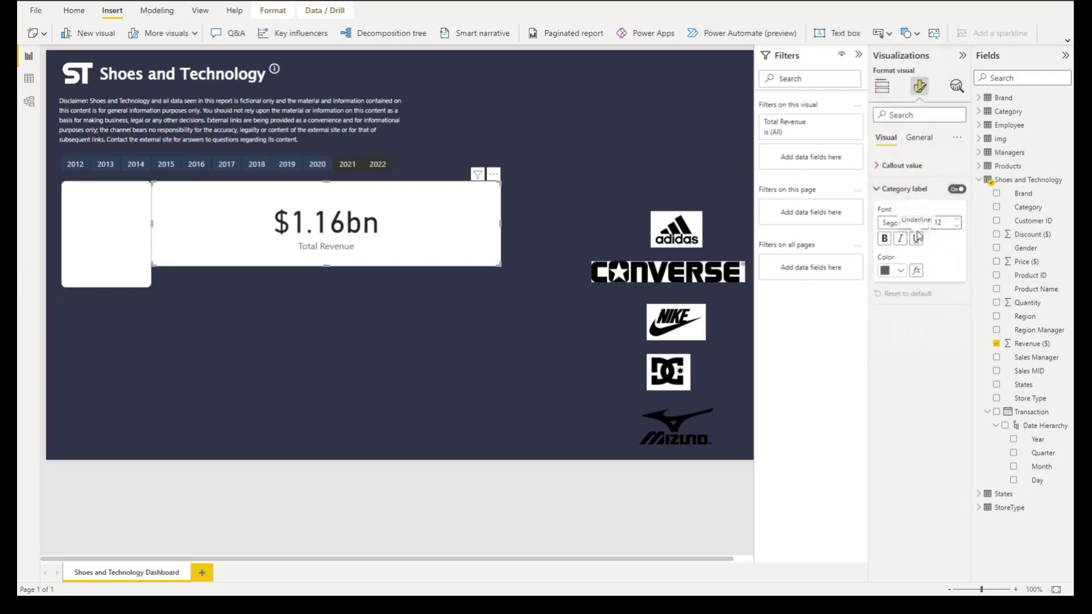
pyautogui.click(956, 227)
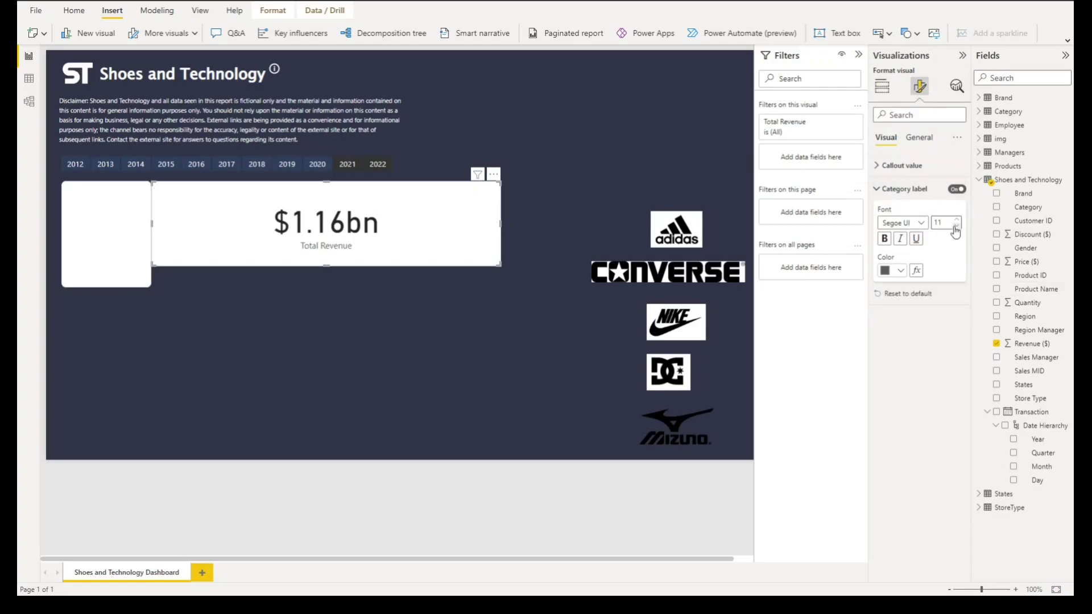
pyautogui.click(956, 227)
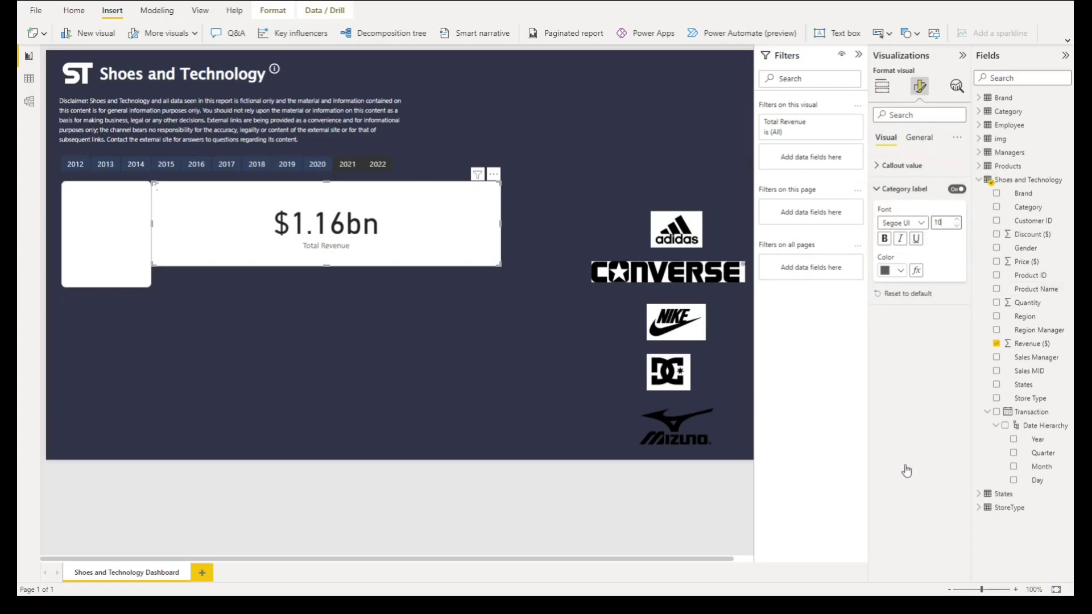
pyautogui.press('Down')
# - Style the $1.16bn value as bold grey Arial Unicode MS size 21 and move the card left
pyautogui.click(879, 189)
pyautogui.click(883, 166)
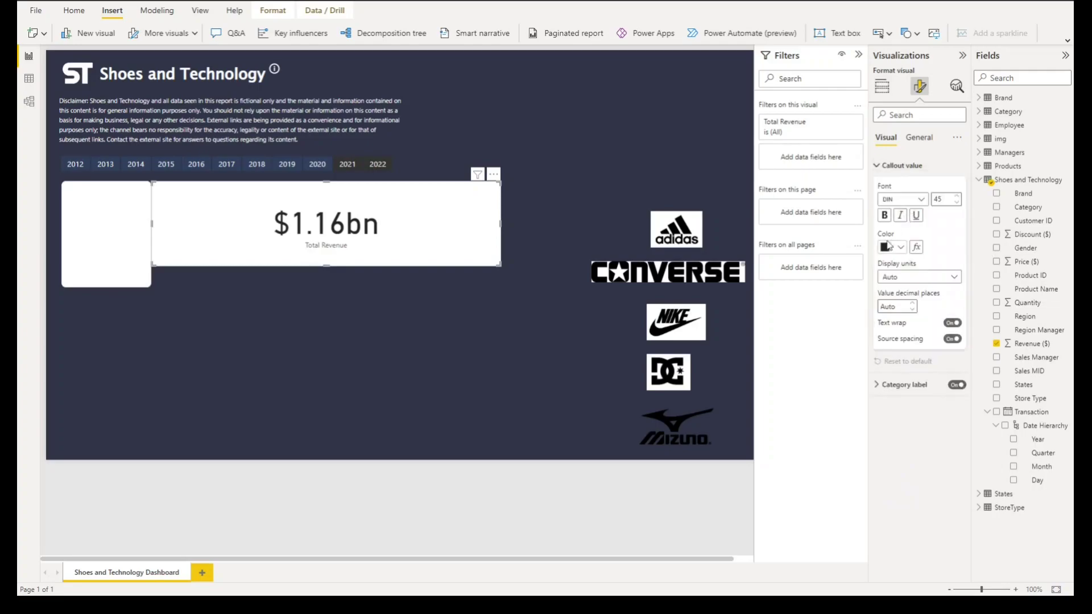
pyautogui.click(916, 202)
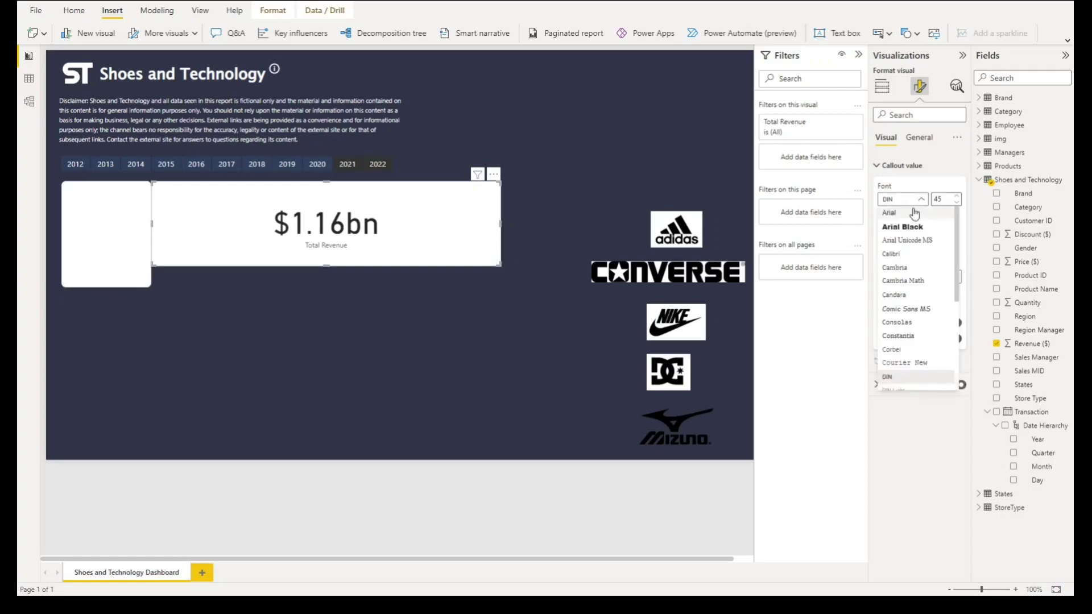
pyautogui.click(928, 242)
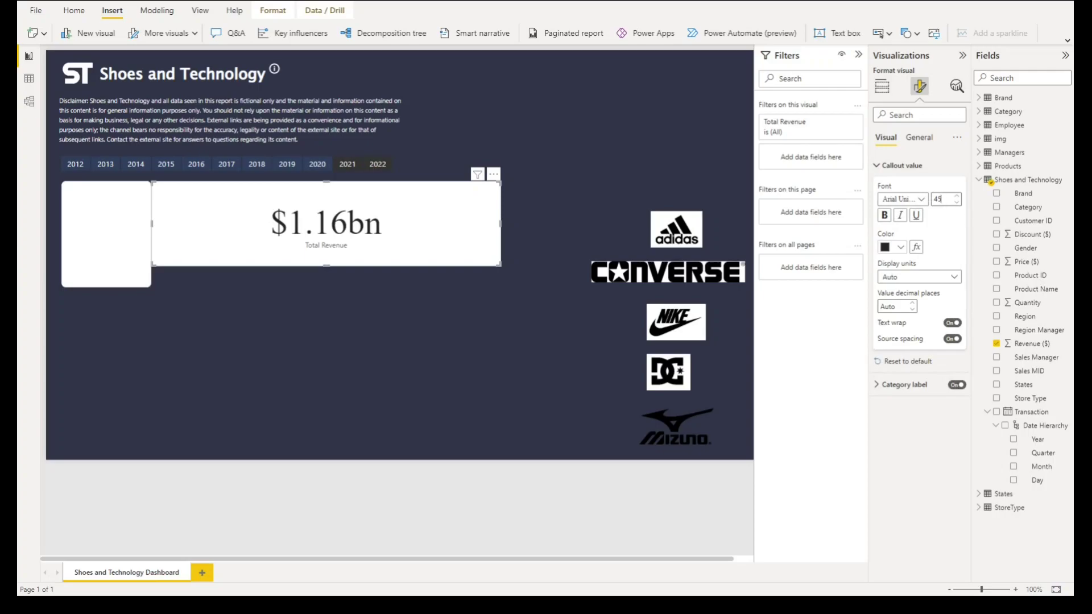
pyautogui.doubleClick(939, 199)
pyautogui.write('21')
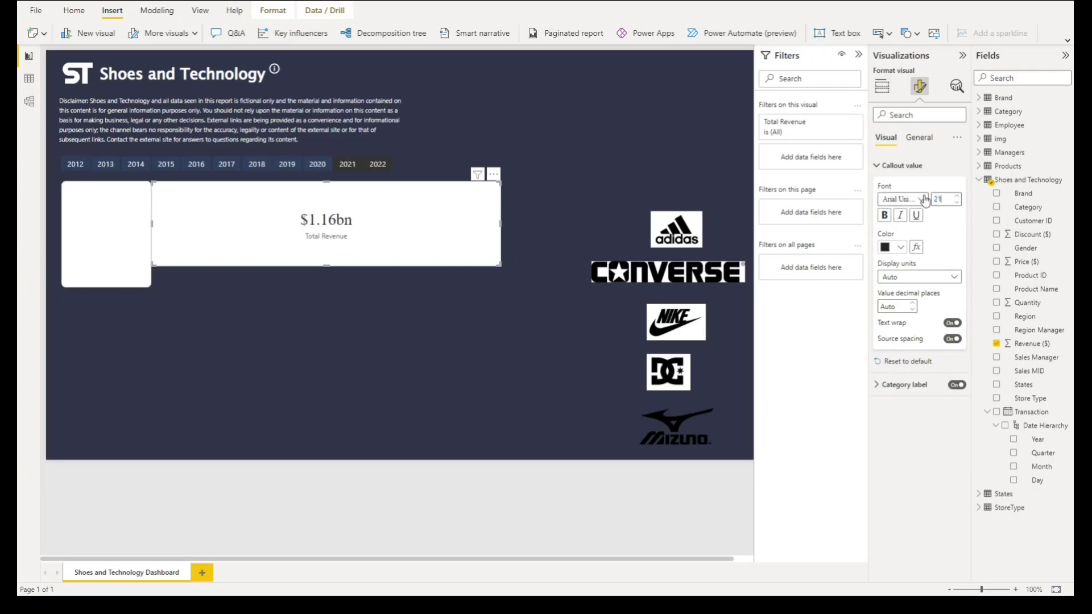
pyautogui.click(885, 215)
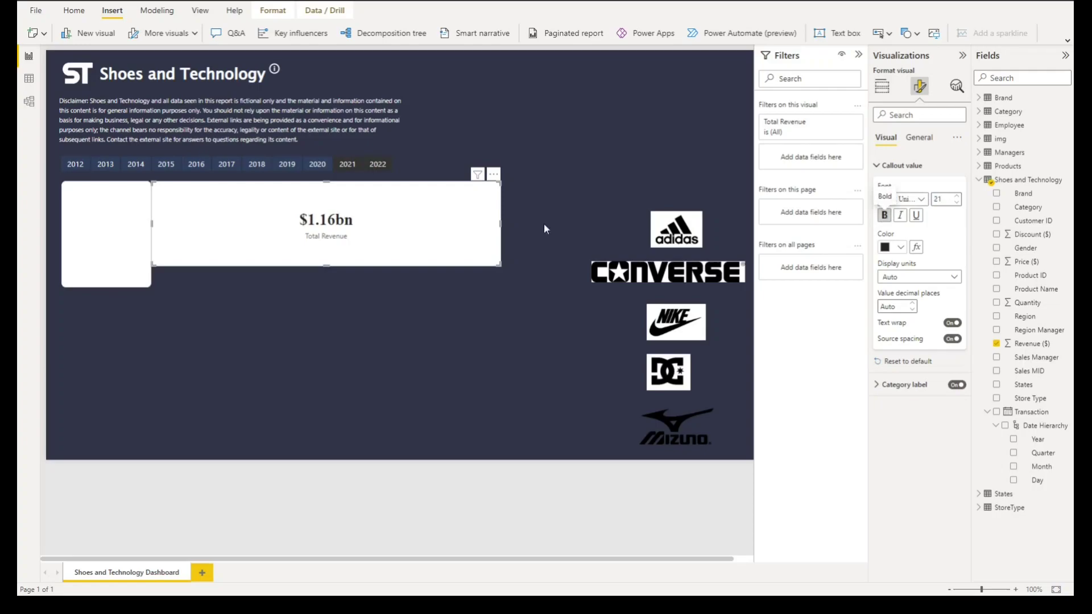
pyautogui.click(898, 248)
pyautogui.click(892, 361)
pyautogui.moveTo(311, 248); pyautogui.dragTo(228, 254)
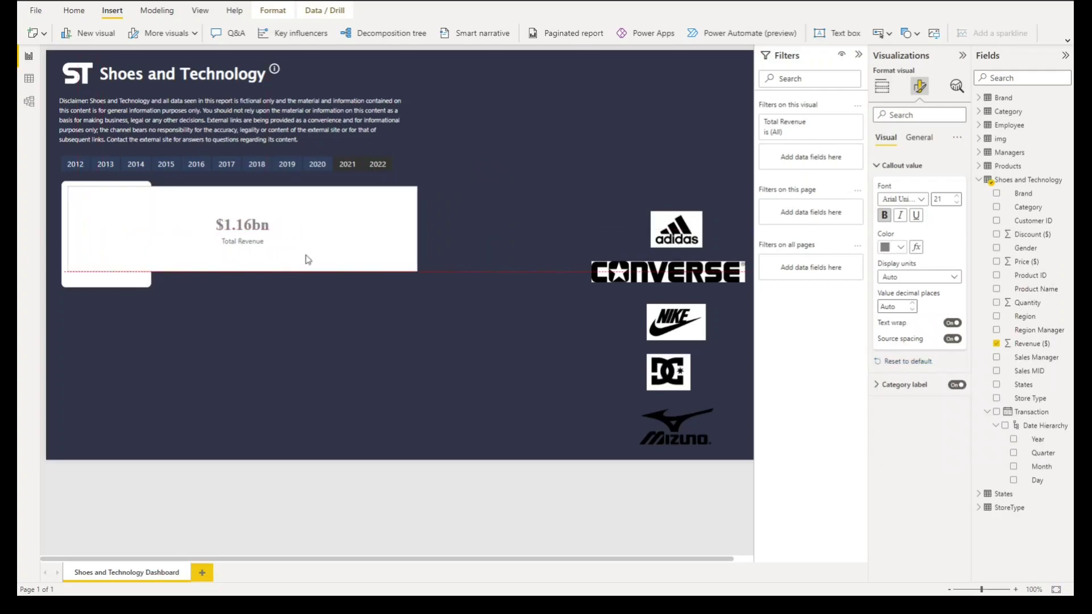
# - Turn off the revenue card's background and resize it to fit inside the white box
pyautogui.click(917, 138)
pyautogui.click(903, 214)
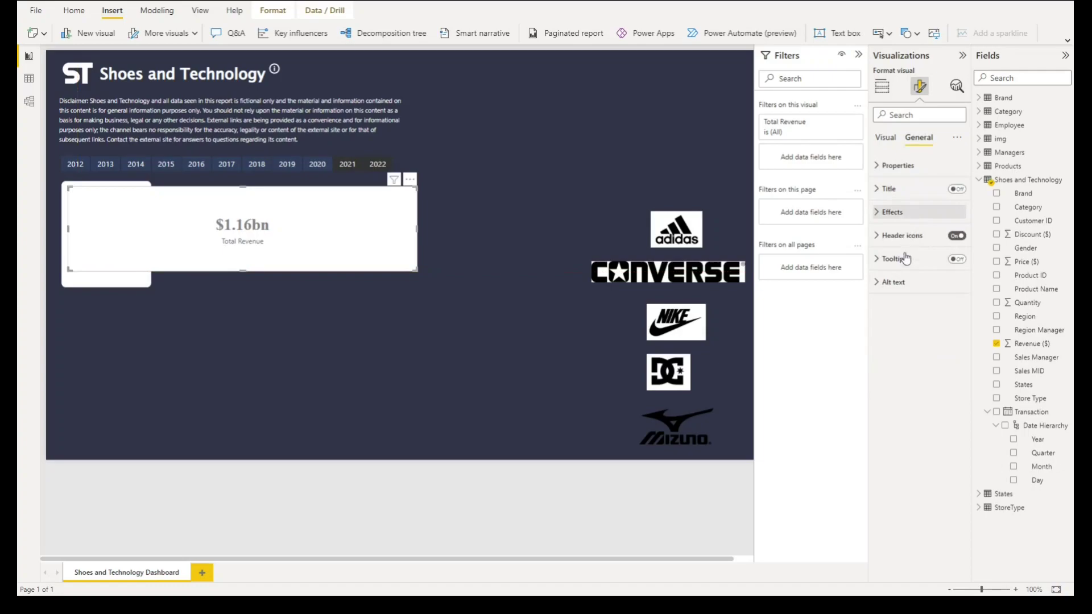
pyautogui.click(953, 235)
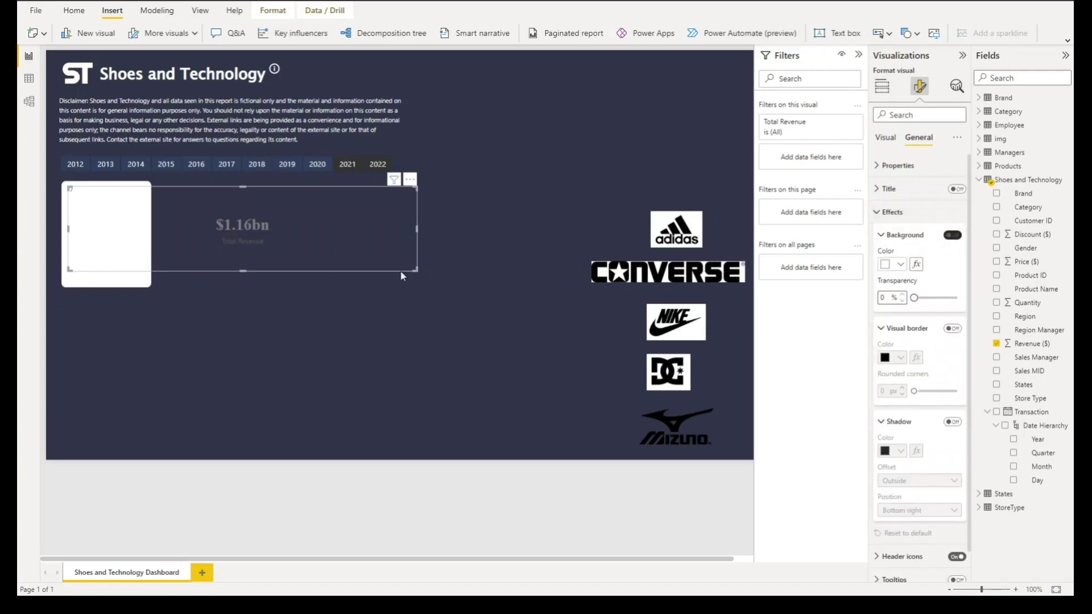
pyautogui.moveTo(413, 267); pyautogui.dragTo(124, 230)
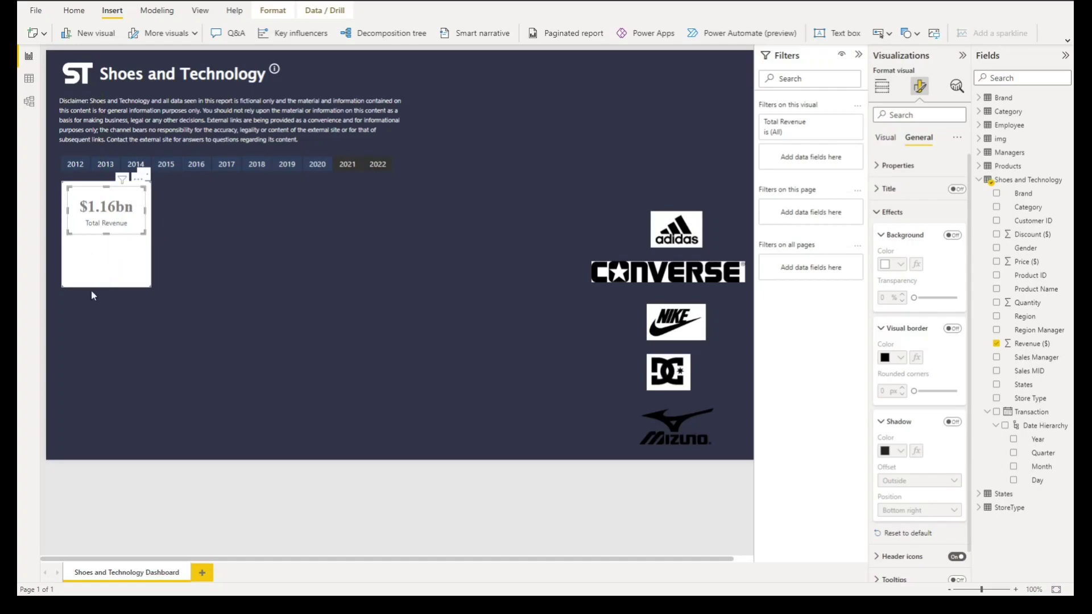
pyautogui.click(124, 329)
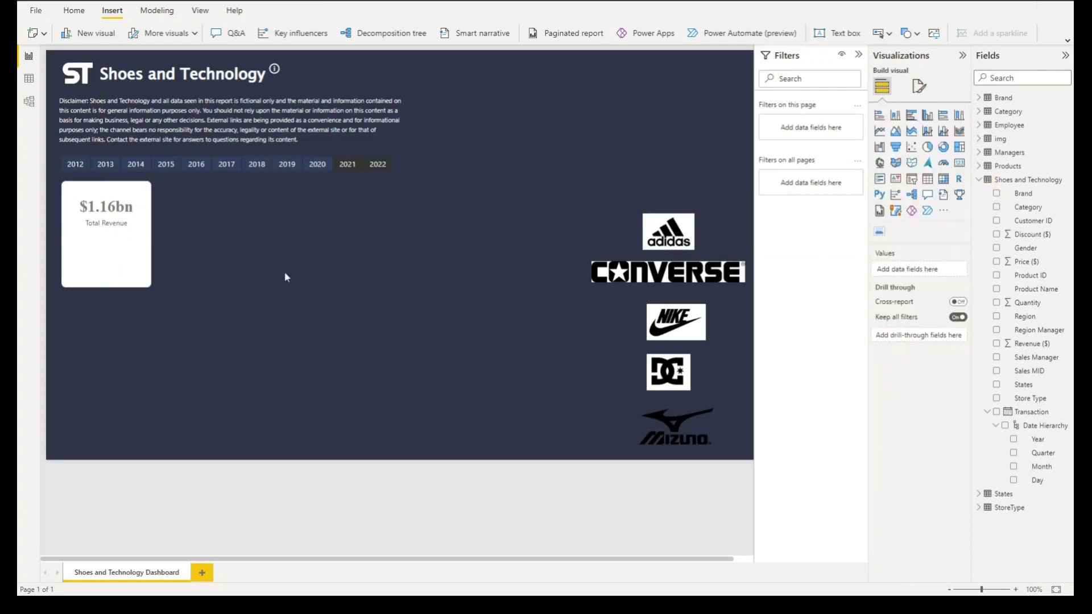
# - Move the CONVERSE logo into the white box below $1.16bn
pyautogui.click(665, 249)
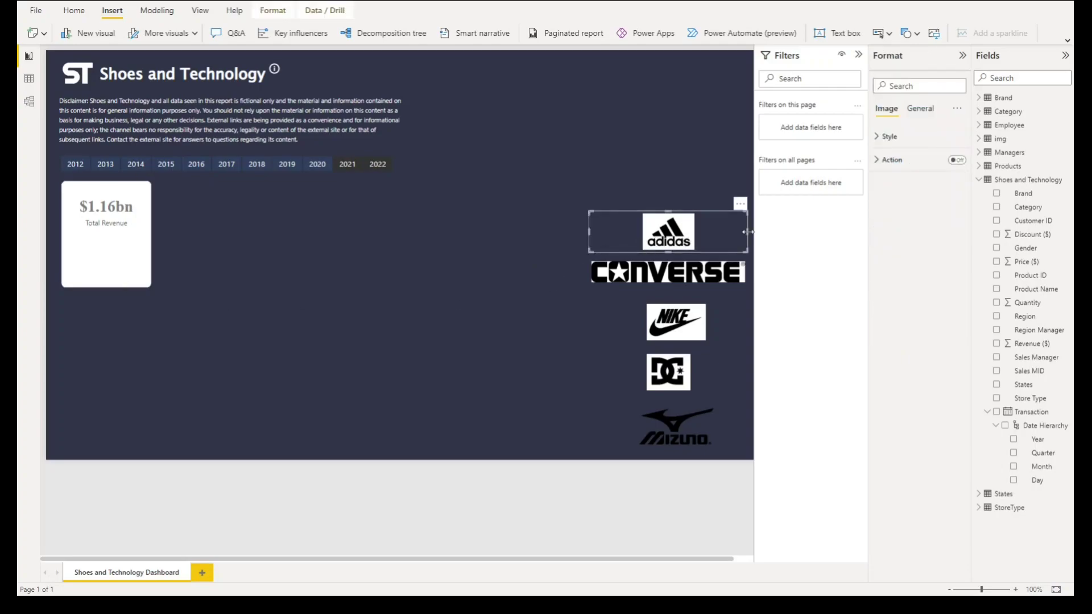
pyautogui.moveTo(714, 280); pyautogui.dragTo(121, 270)
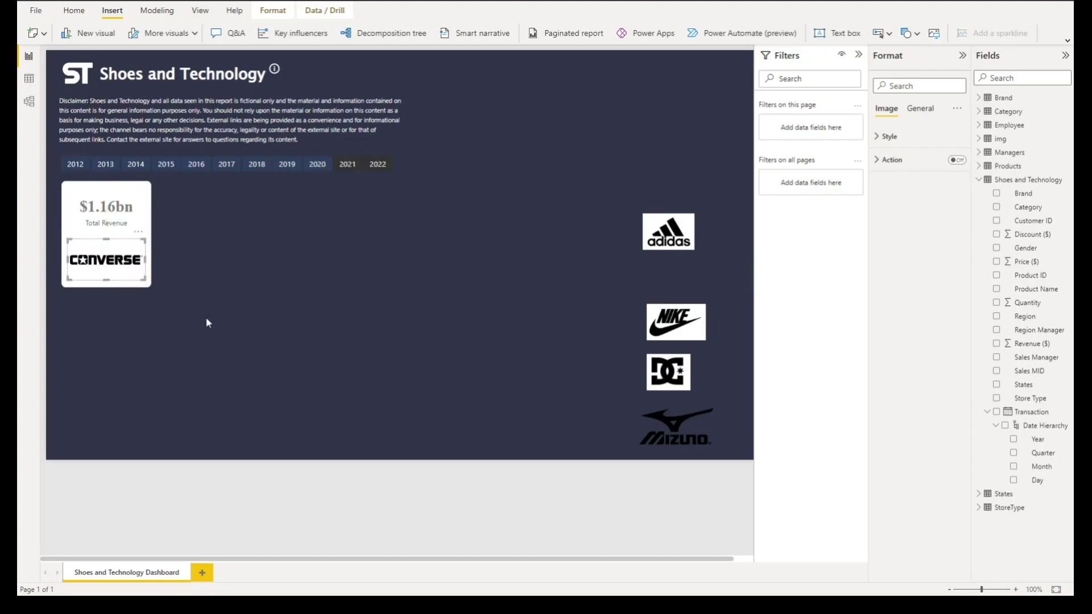
pyautogui.press('Delete')
# - Send the white box to the back behind the card and logo
pyautogui.click(125, 261)
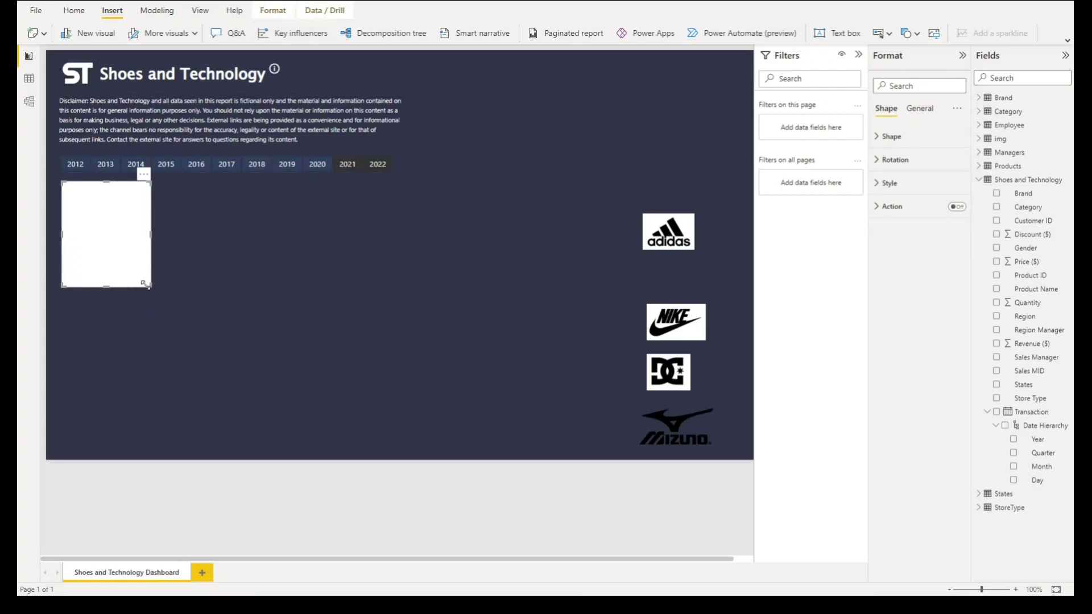
pyautogui.click(273, 10)
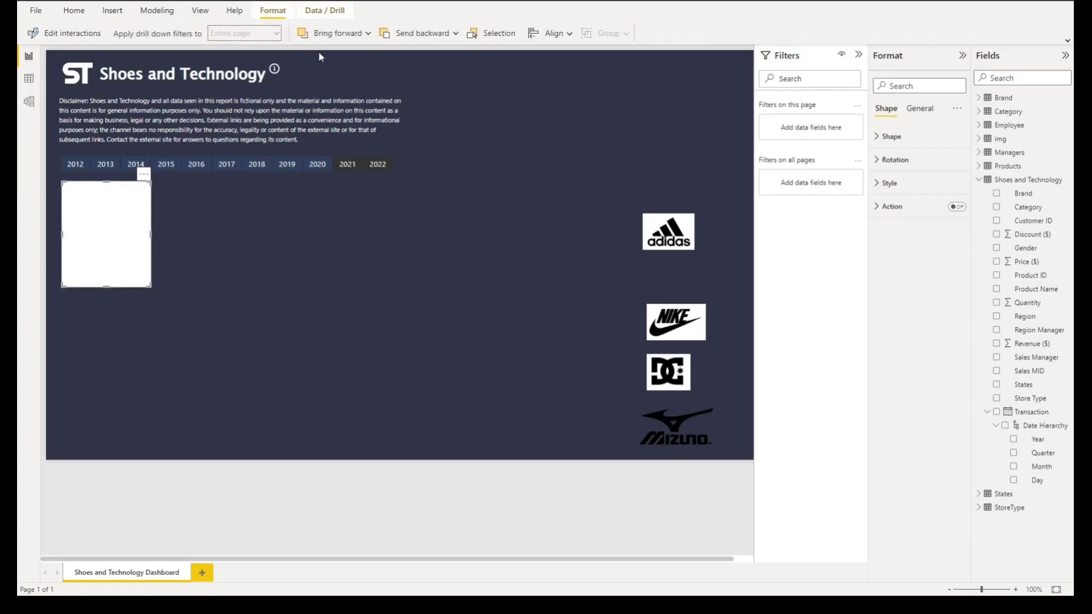
pyautogui.click(455, 36)
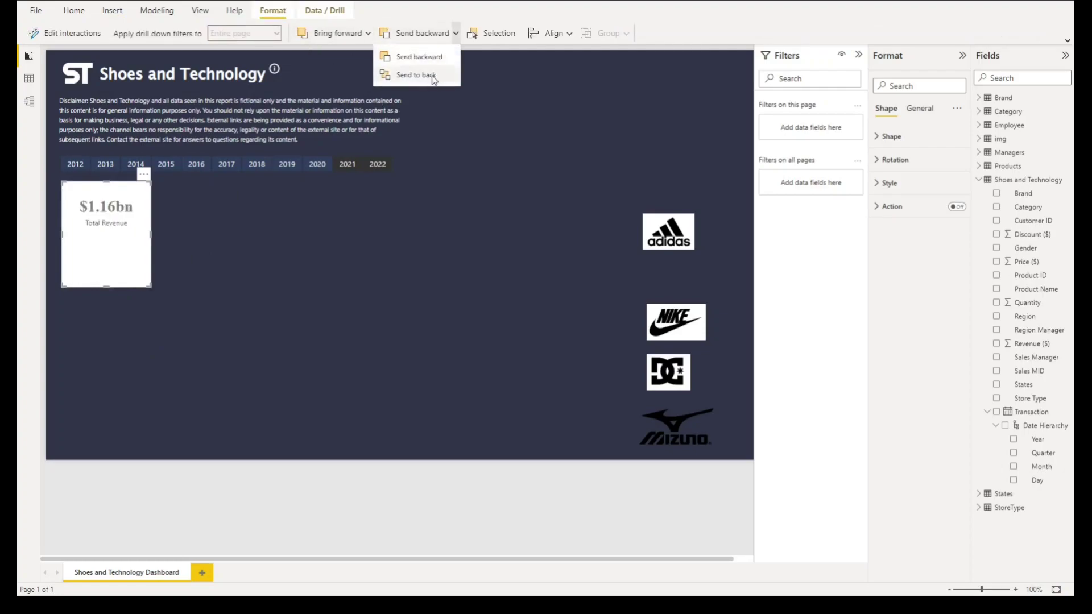
pyautogui.click(434, 76)
# - Resize the white box to height 170 and width 165
pyautogui.click(193, 276)
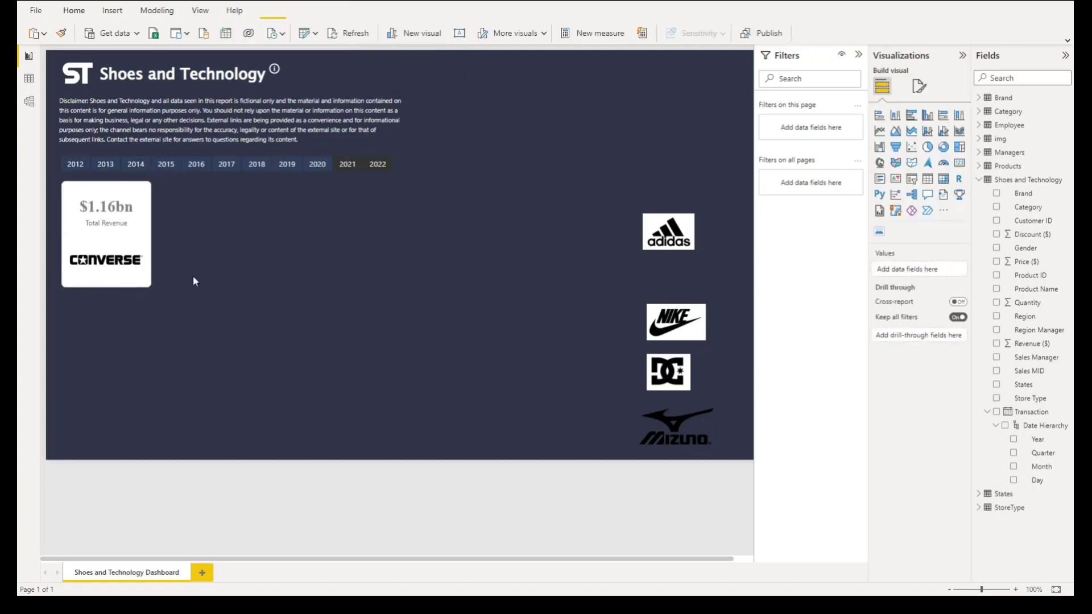
pyautogui.click(151, 281)
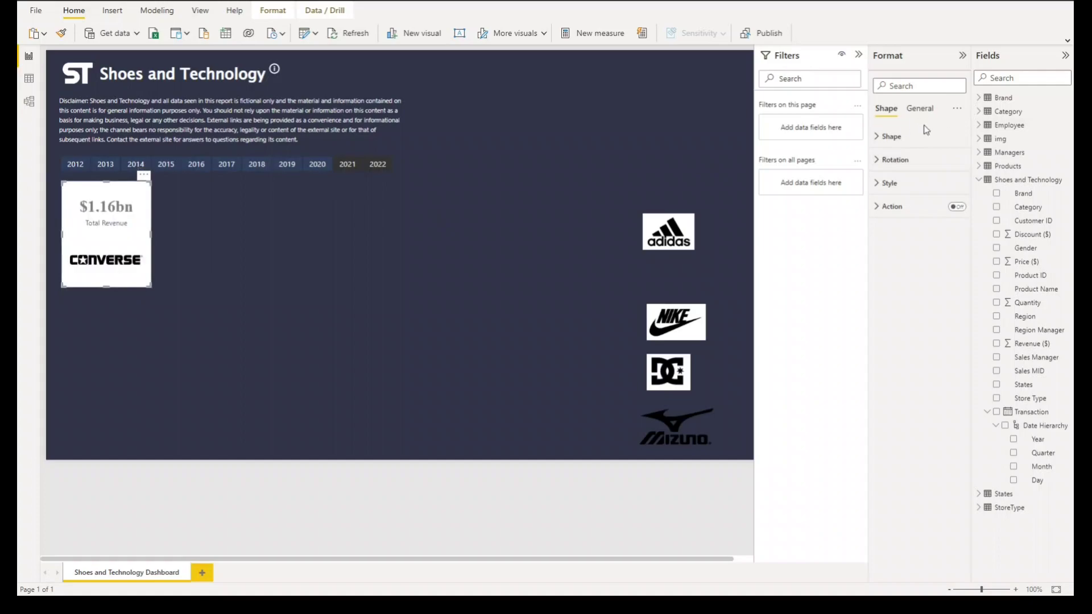
pyautogui.click(920, 108)
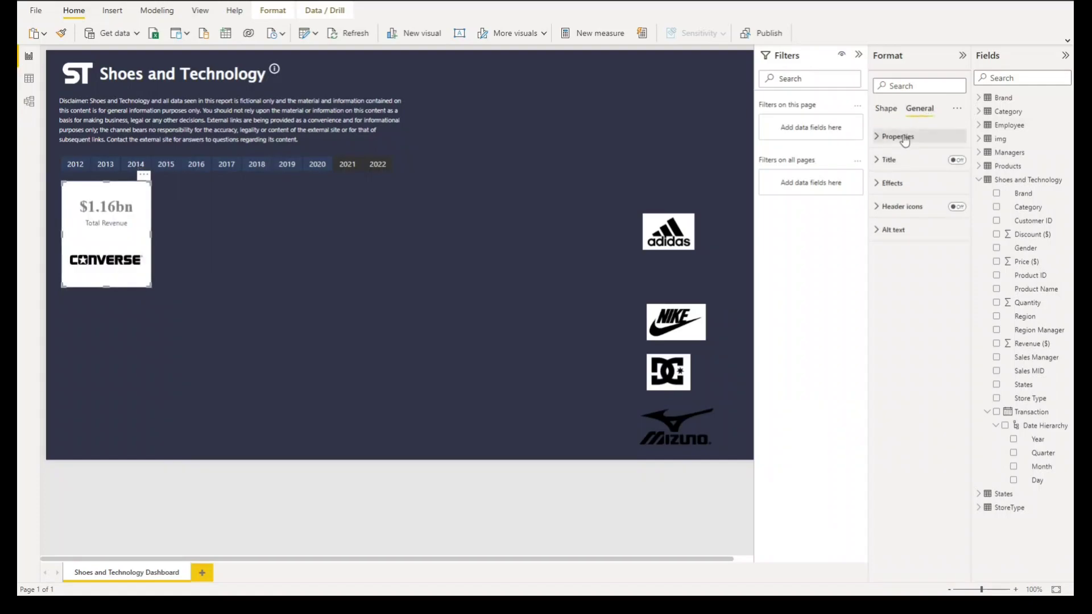
pyautogui.click(904, 140)
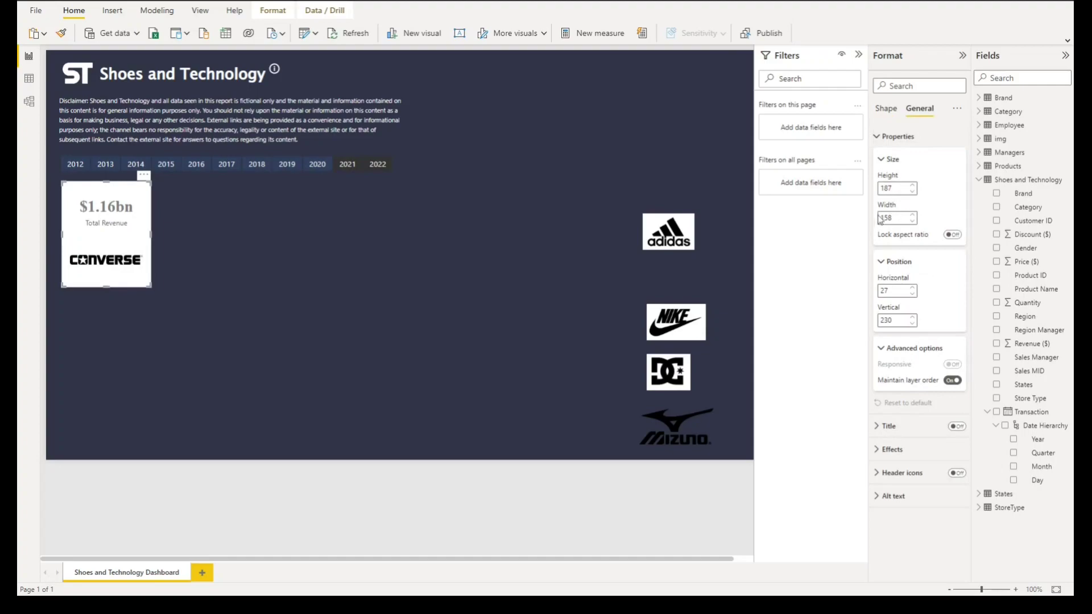
pyautogui.click(899, 187)
pyautogui.write('170')
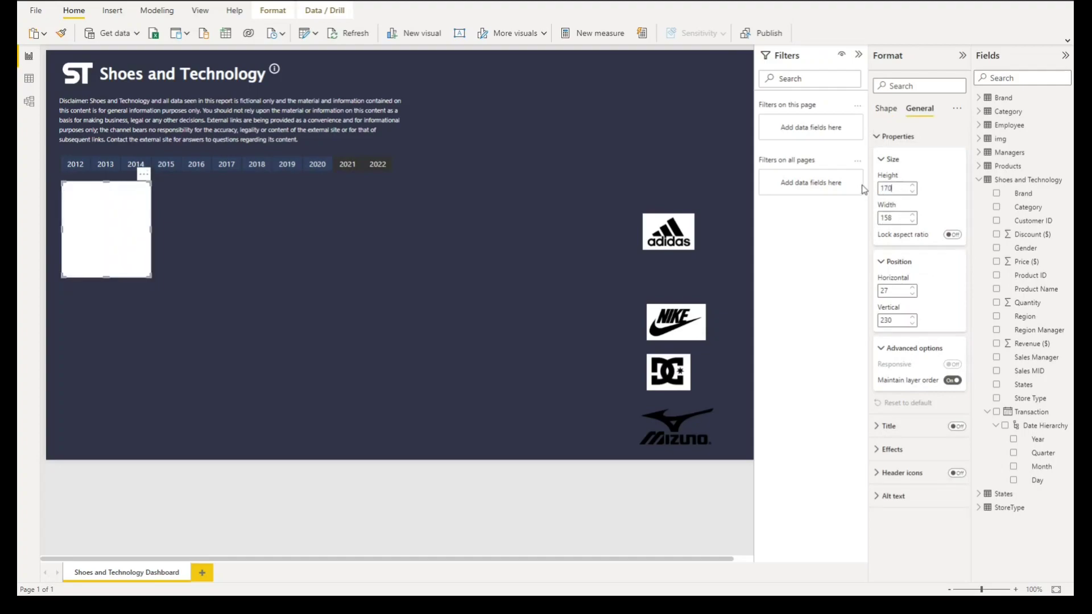
pyautogui.press('Tab')
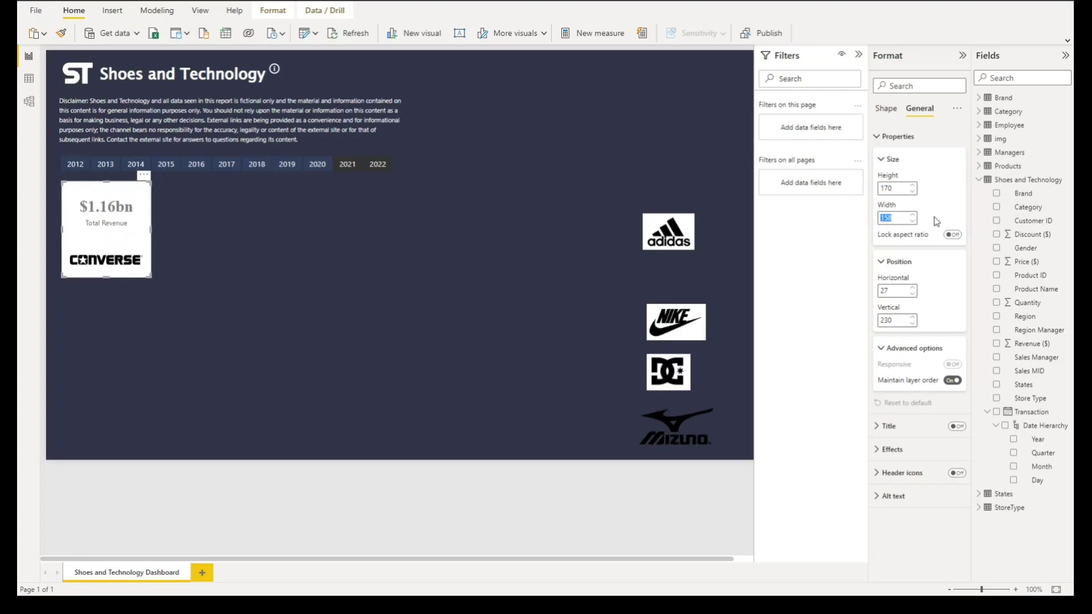
pyautogui.write('165')
pyautogui.click(110, 261)
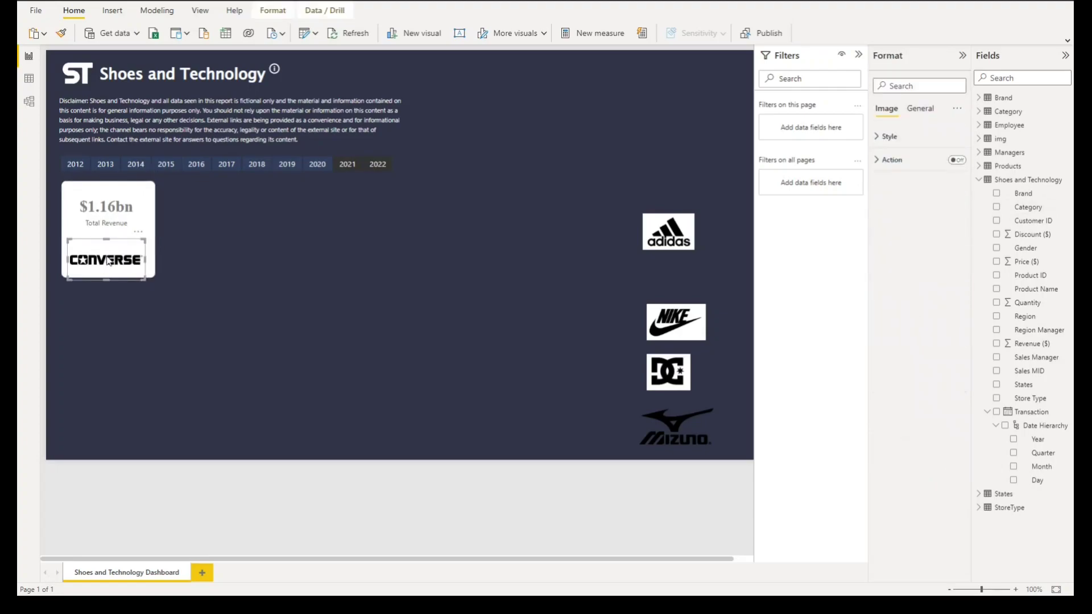
# - Move the duplicated Total Revenue card to sit right of the first card
pyautogui.click(180, 307)
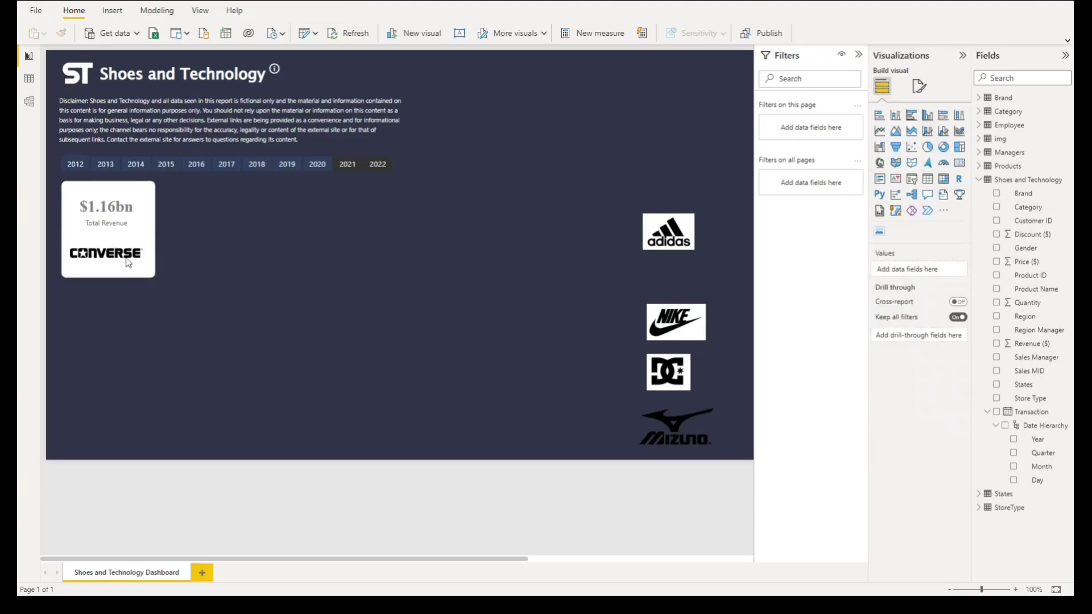
pyautogui.click(148, 226)
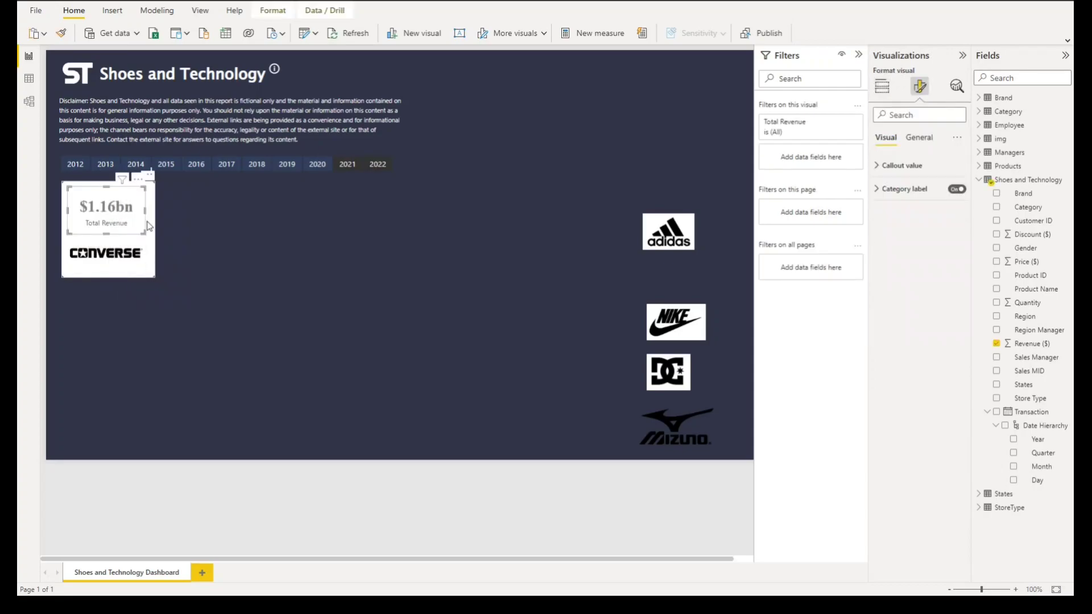
pyautogui.click(155, 226)
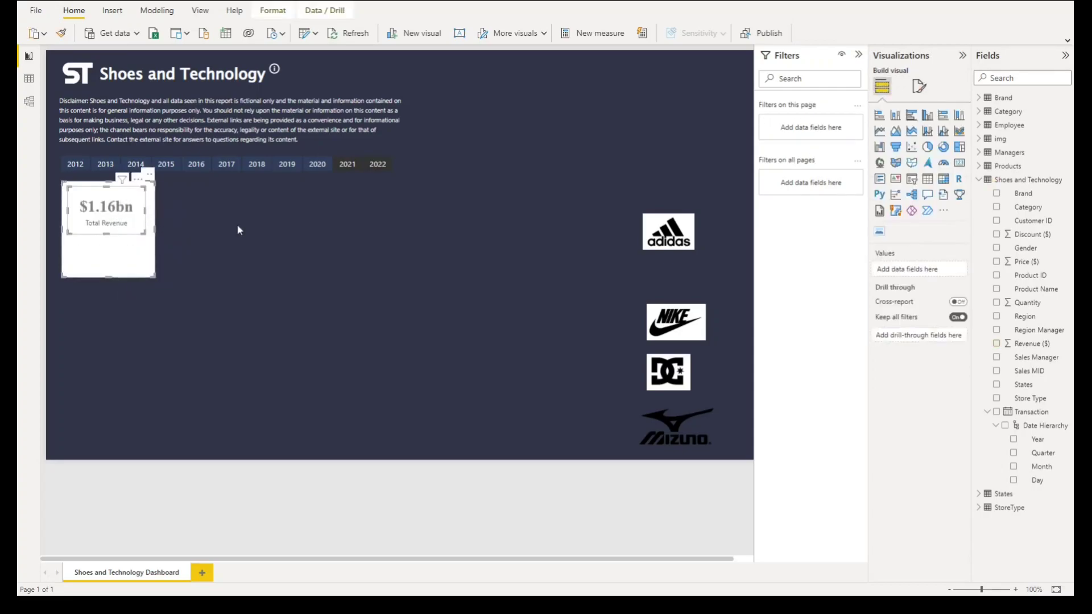
pyautogui.click(108, 221)
pyautogui.moveTo(108, 220); pyautogui.dragTo(212, 221)
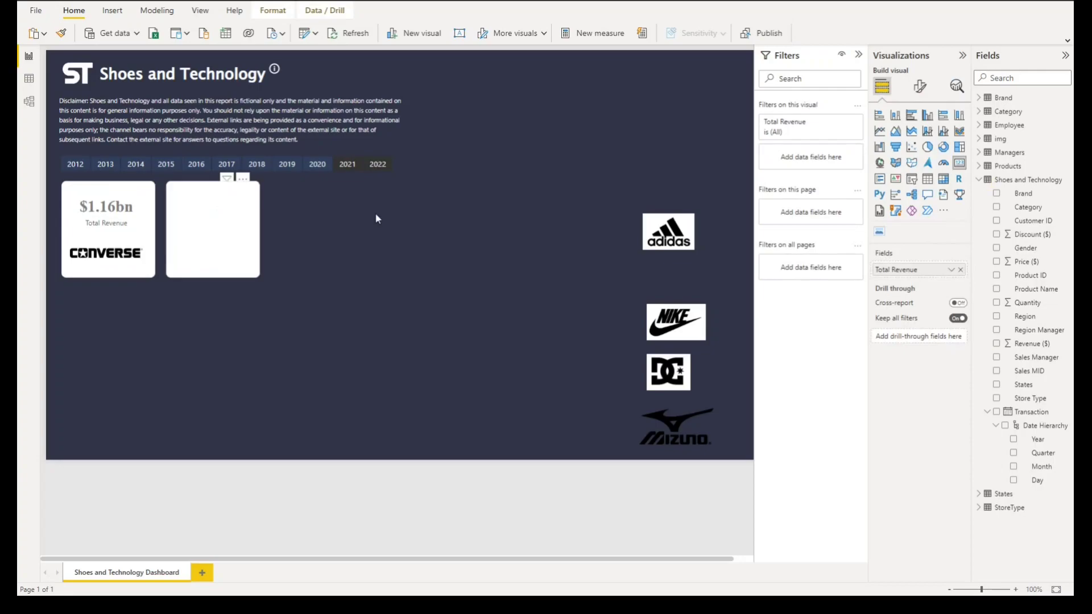
pyautogui.click(375, 218)
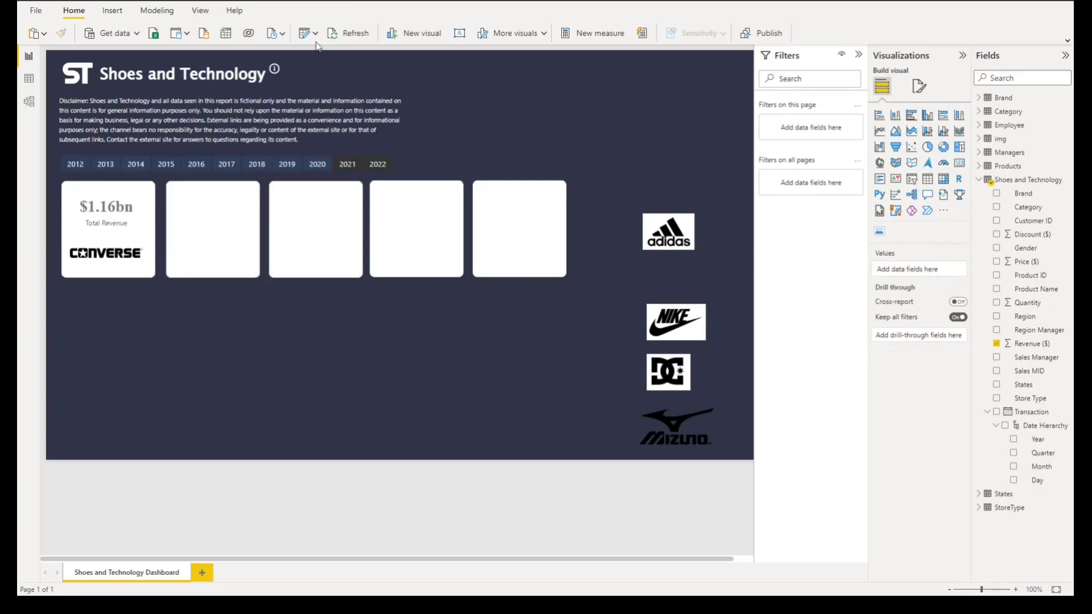
# - Send the four new white revenue cards to the back
pyautogui.click(249, 230)
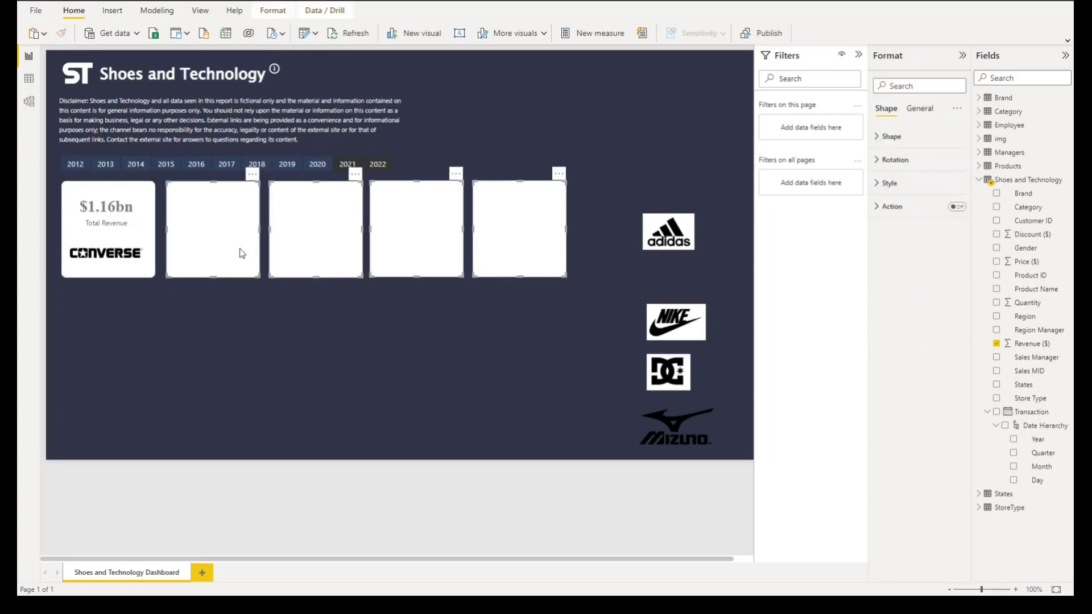
pyautogui.click(262, 14)
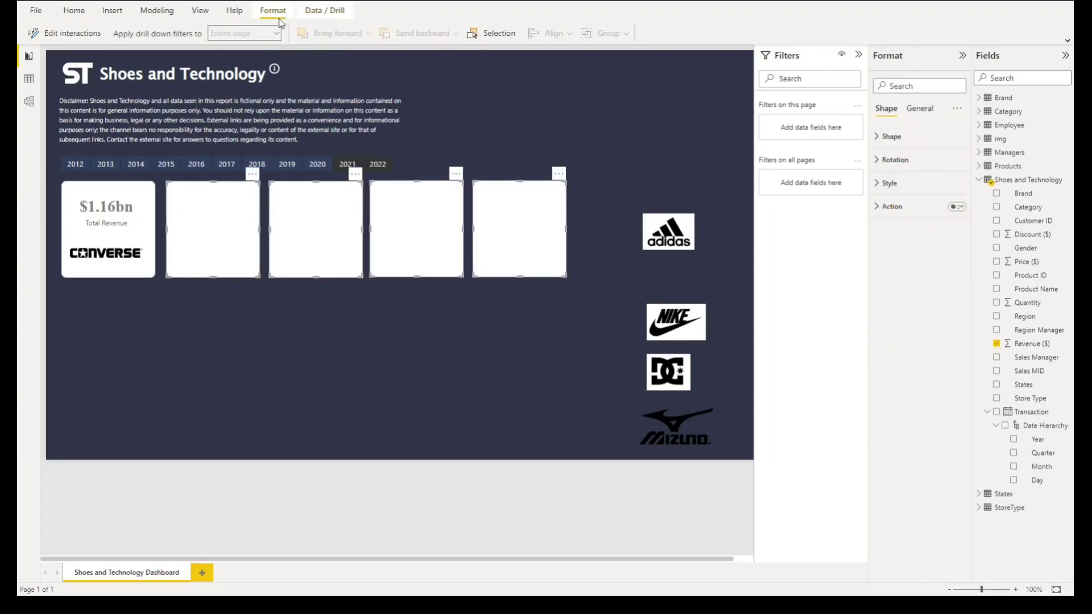
pyautogui.click(454, 35)
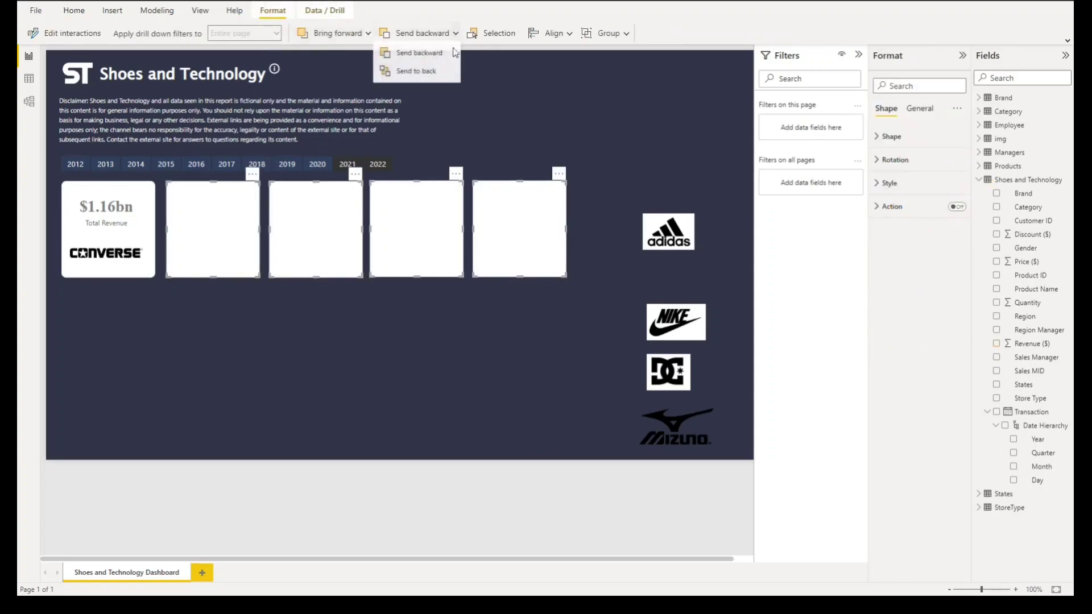
pyautogui.click(415, 73)
pyautogui.click(232, 351)
# - Resize and place the DC, adidas, Nike and Mizuno logos into cards two to five
pyautogui.click(739, 372)
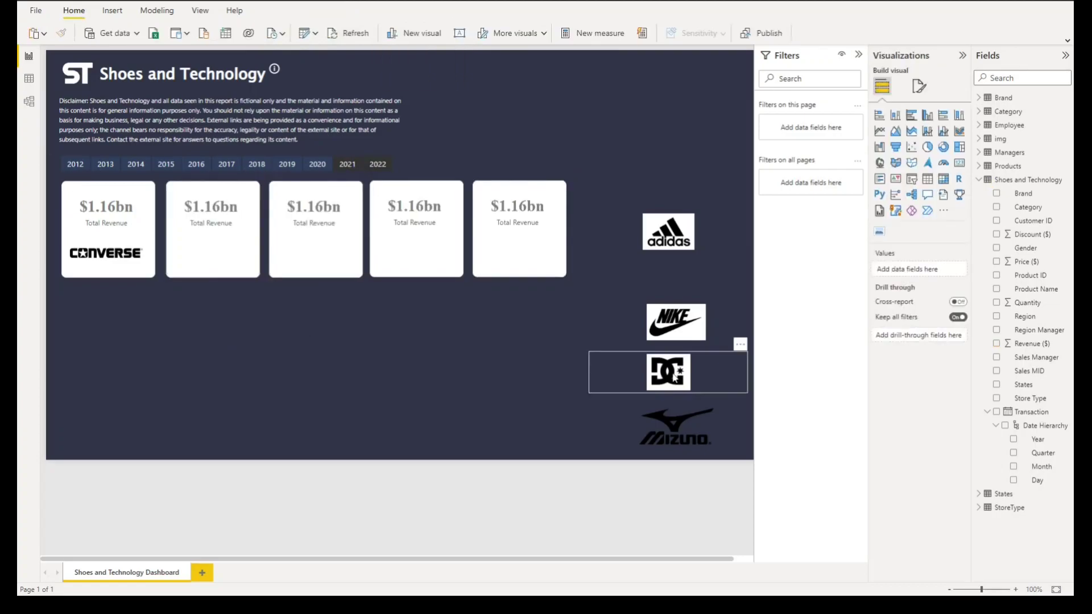
pyautogui.moveTo(747, 372); pyautogui.dragTo(214, 263)
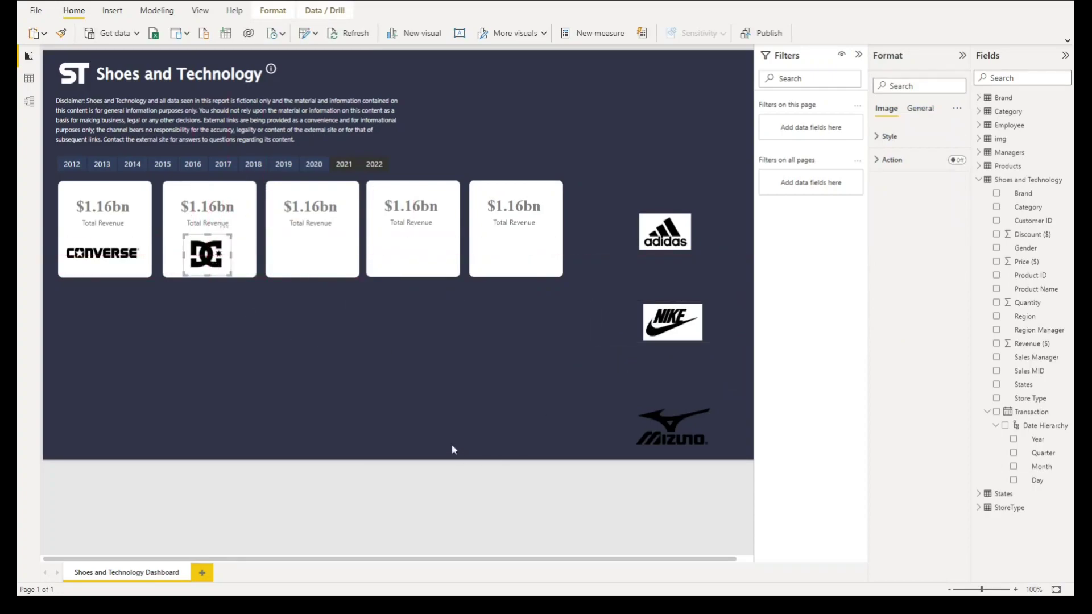
pyautogui.click(731, 233)
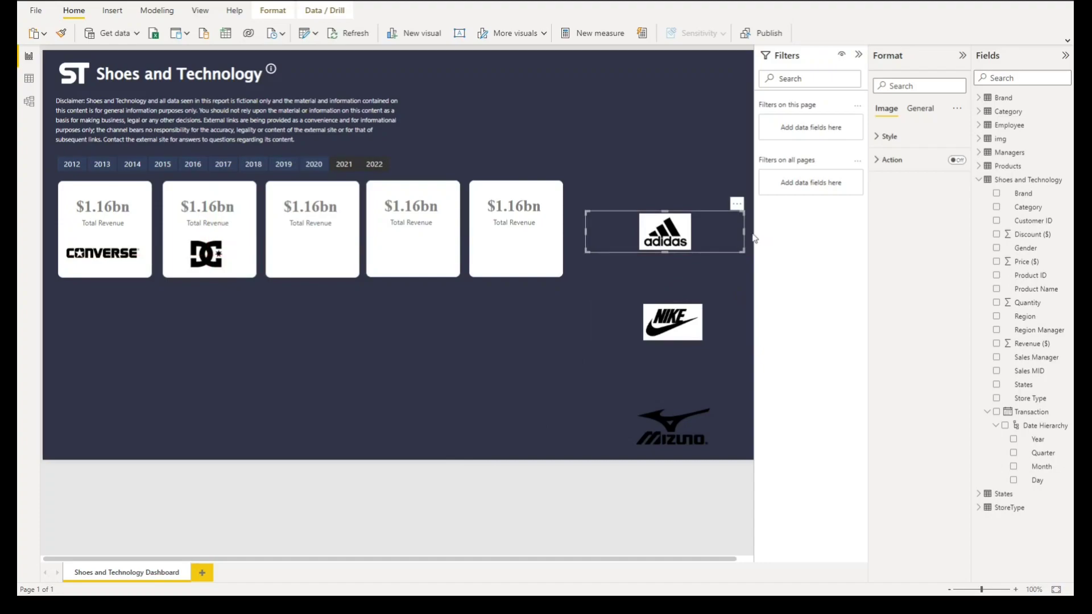
pyautogui.moveTo(745, 232); pyautogui.dragTo(317, 257)
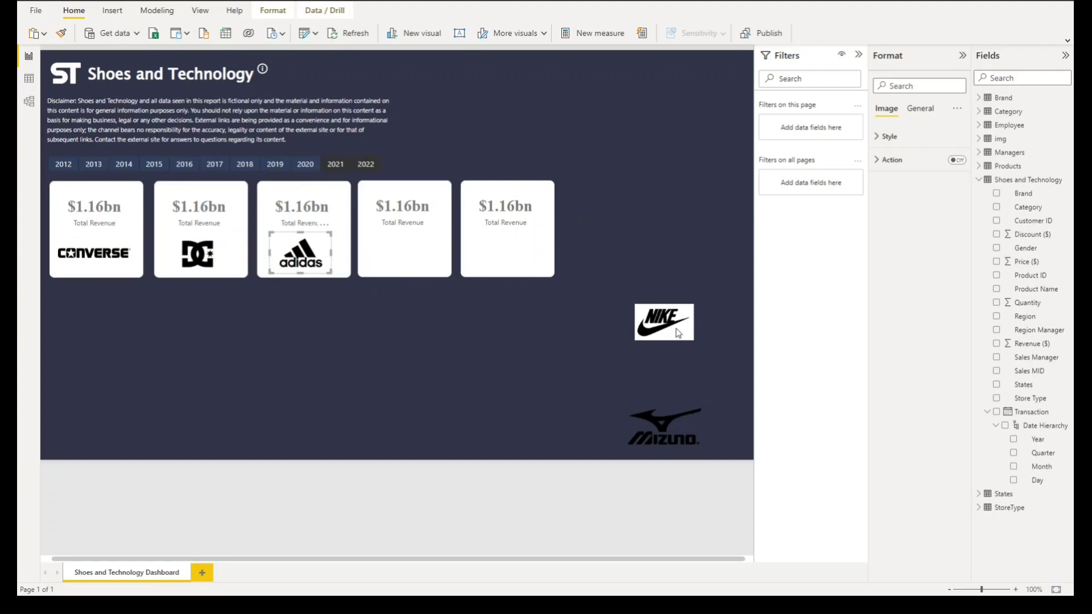
pyautogui.click(664, 335)
pyautogui.moveTo(447, 266)
pyautogui.mouseDown()
pyautogui.moveTo(456, 258)
pyautogui.moveTo(446, 256)
pyautogui.mouseUp()
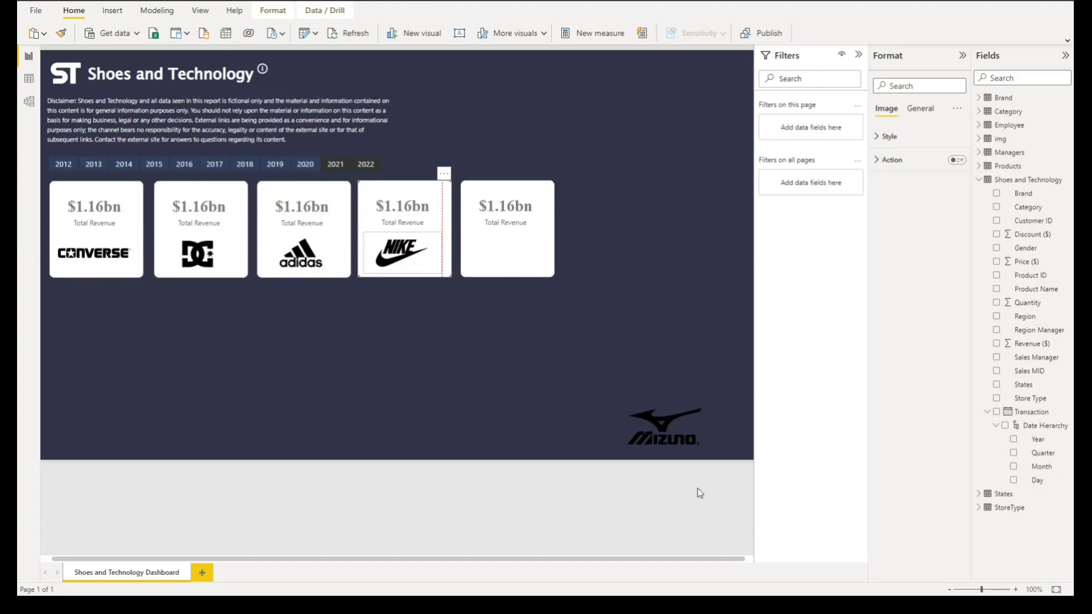
pyautogui.click(664, 433)
pyautogui.moveTo(665, 434); pyautogui.dragTo(513, 272)
# - Filter the first card to Converse and the second to DC by Brand
pyautogui.click(627, 317)
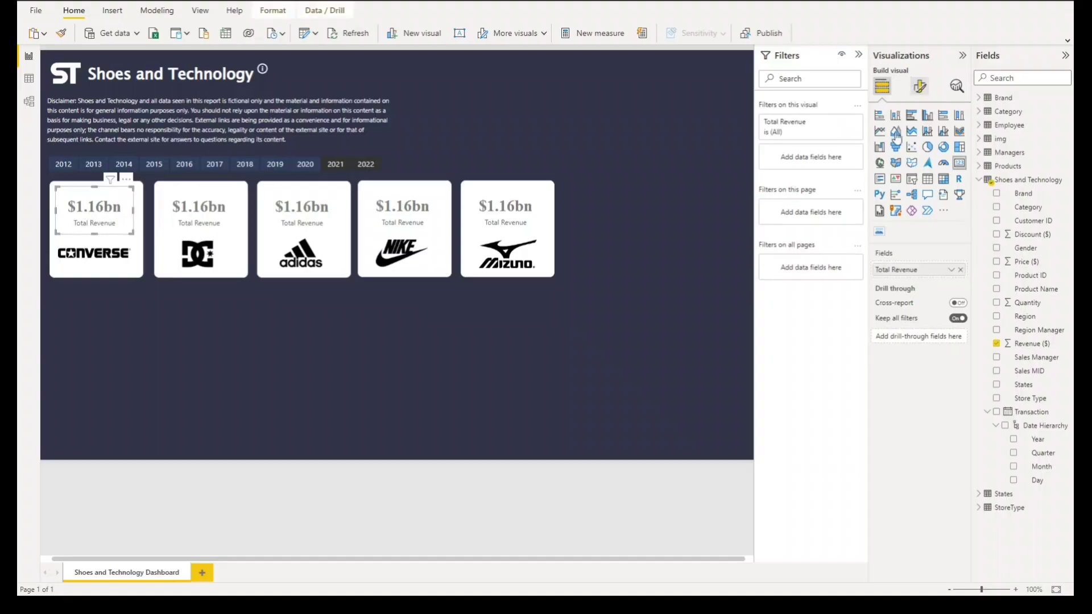
pyautogui.moveTo(1024, 199); pyautogui.dragTo(810, 157)
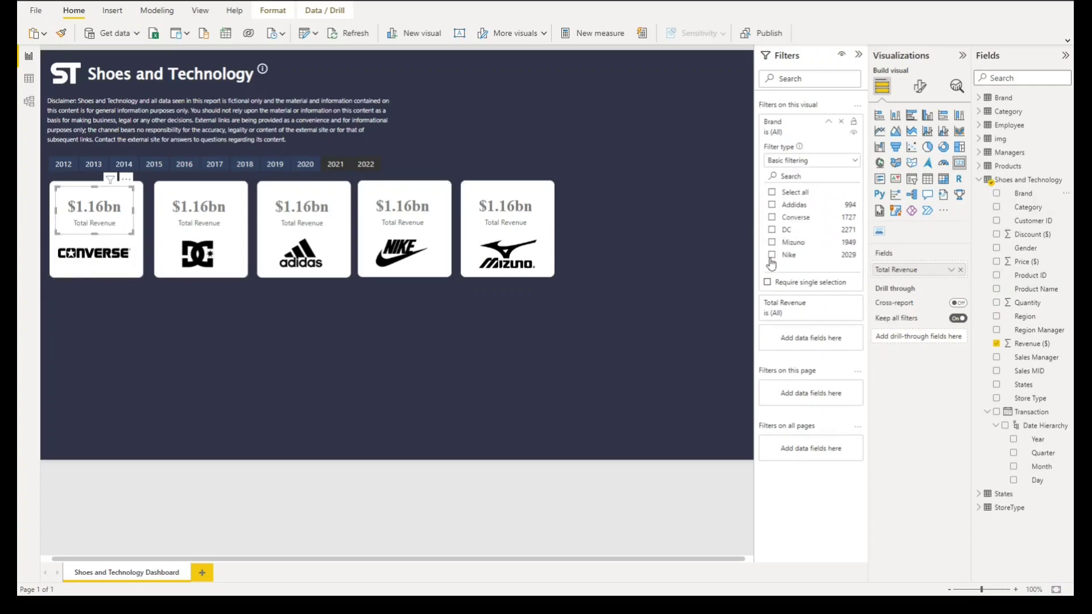
pyautogui.click(772, 217)
pyautogui.click(198, 210)
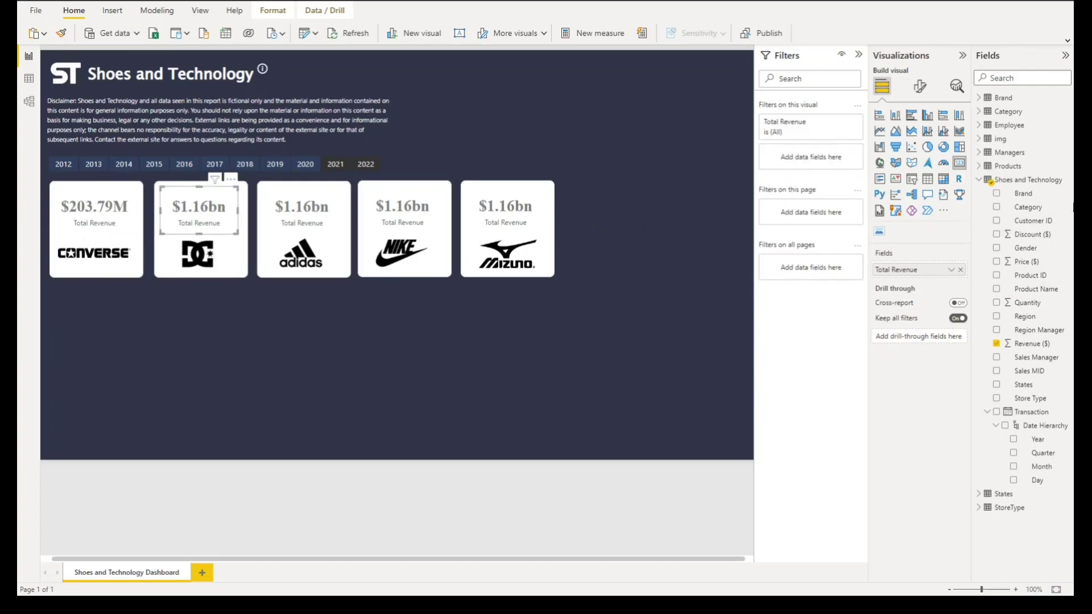
pyautogui.moveTo(1027, 194); pyautogui.dragTo(817, 162)
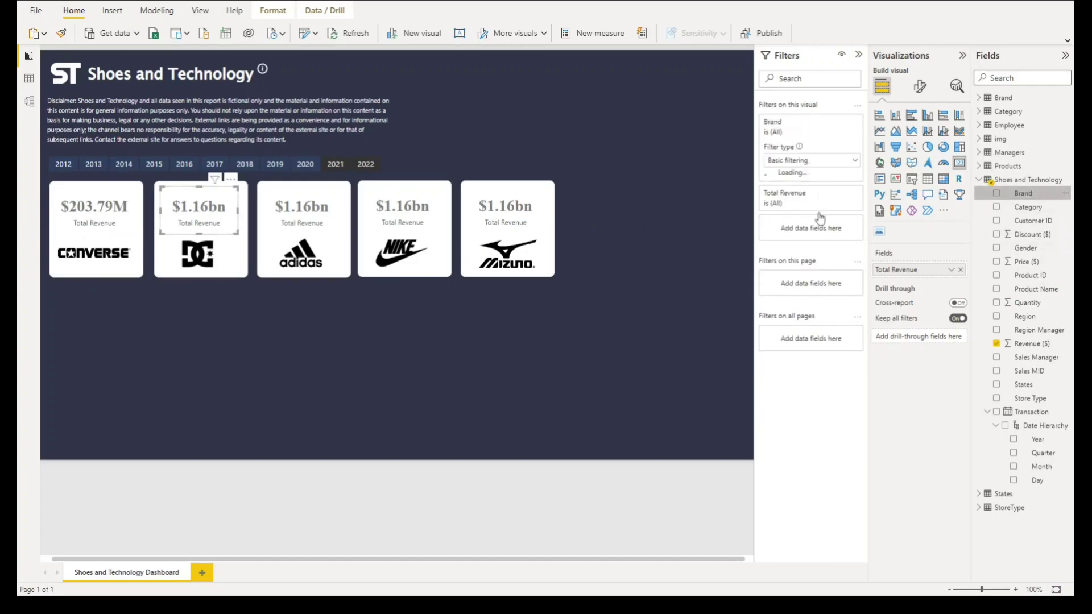
pyautogui.click(772, 230)
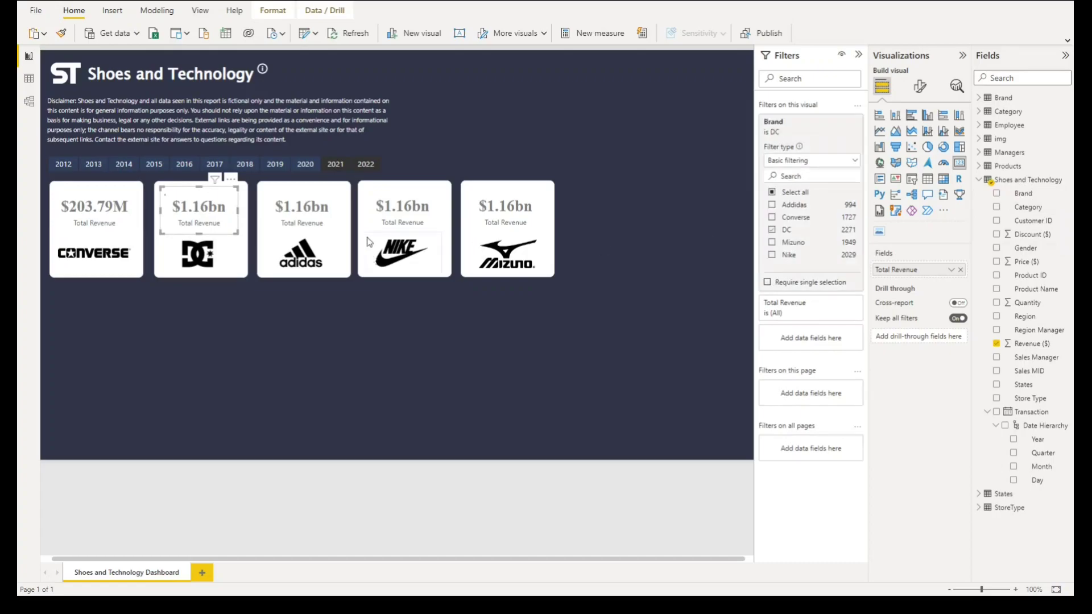
# - Filter the third, fourth and fifth cards by Brand to adidas, Nike and Mizuno
pyautogui.click(314, 213)
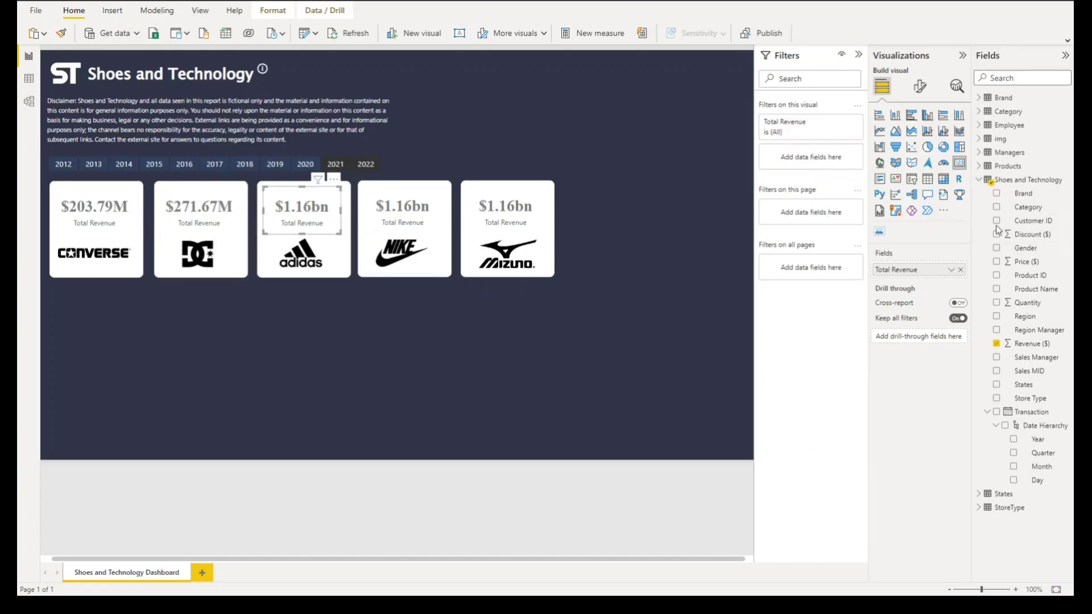
pyautogui.moveTo(1022, 194); pyautogui.dragTo(815, 186)
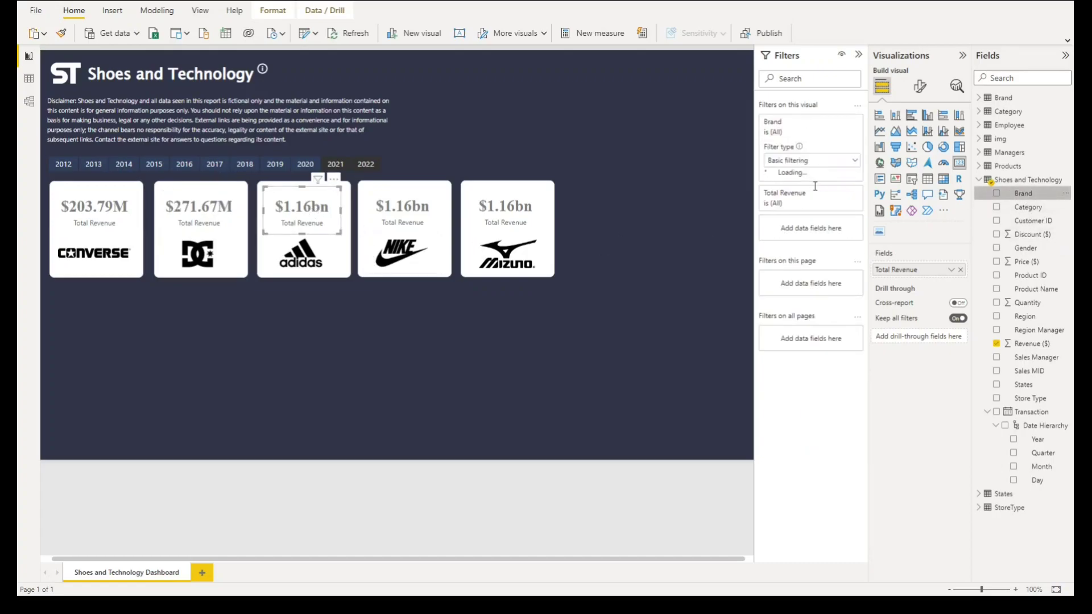
pyautogui.click(772, 205)
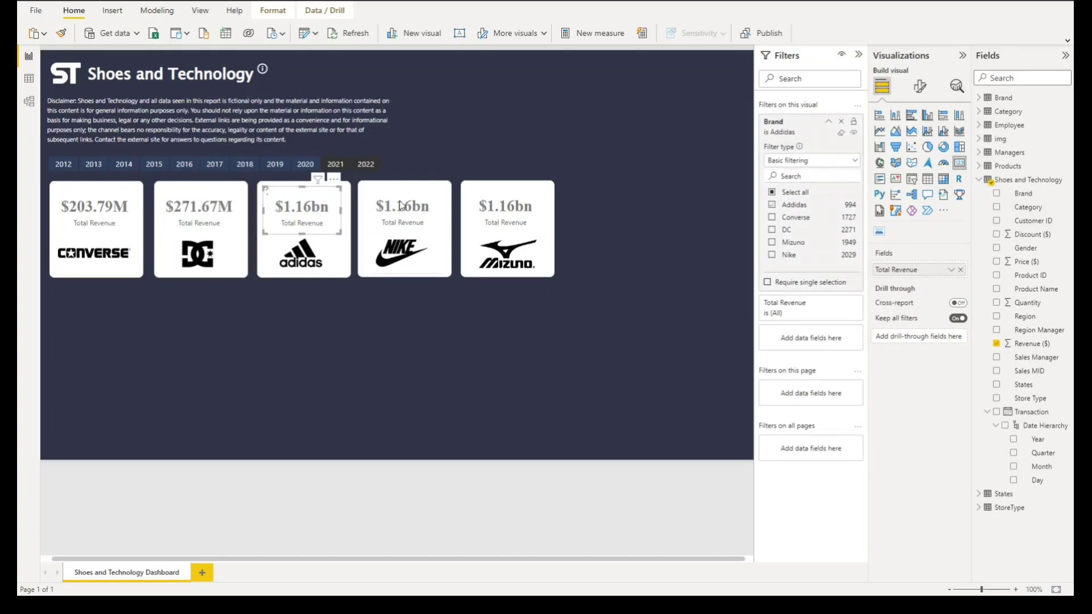
pyautogui.click(402, 206)
pyautogui.moveTo(1033, 200); pyautogui.dragTo(789, 198)
pyautogui.click(772, 255)
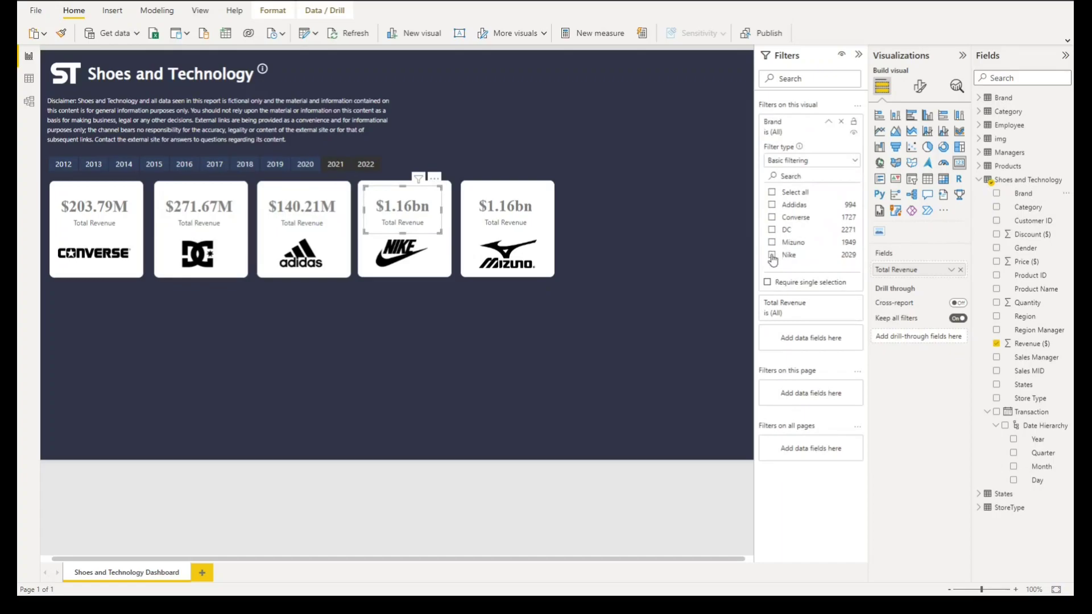
pyautogui.click(509, 208)
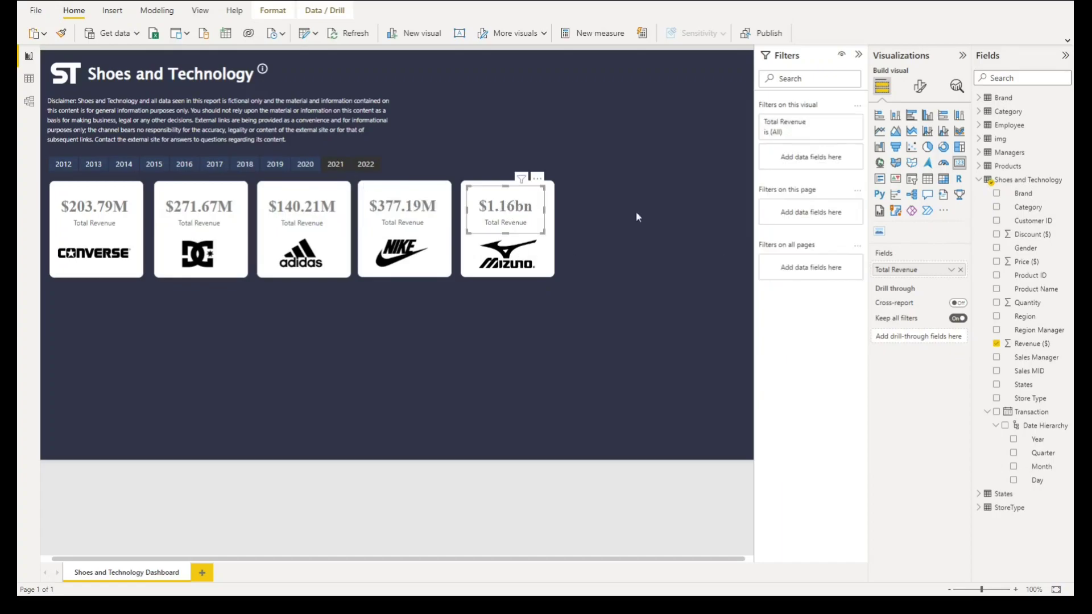
pyautogui.moveTo(1015, 199); pyautogui.dragTo(780, 197)
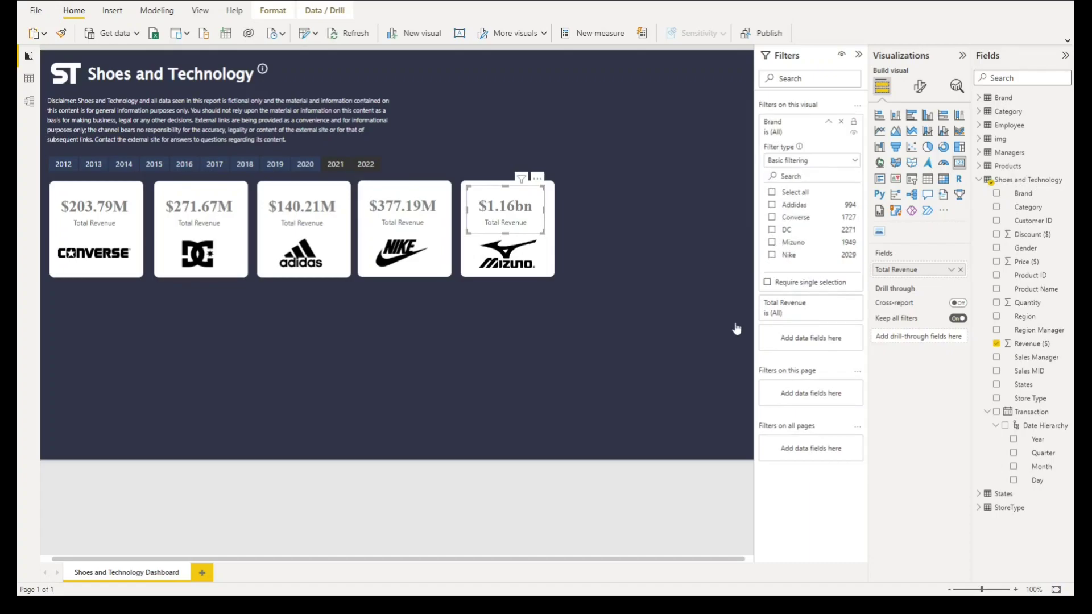
pyautogui.click(444, 314)
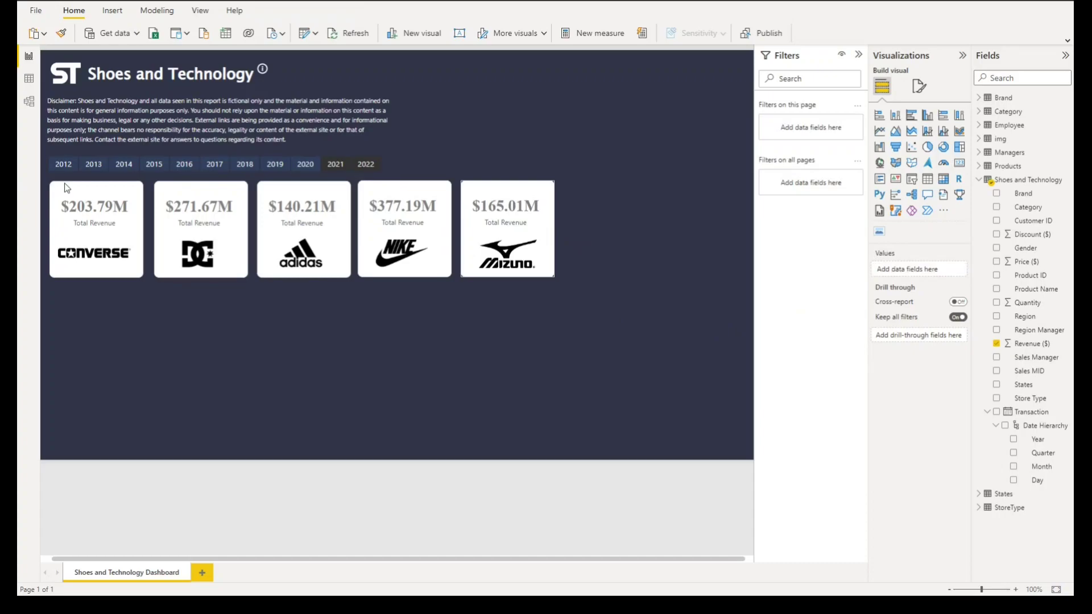
# - Select all five revenue cards and align their top edges
pyautogui.moveTo(168, 196); pyautogui.dragTo(40, 188)
pyautogui.moveTo(213, 191); pyautogui.dragTo(215, 204)
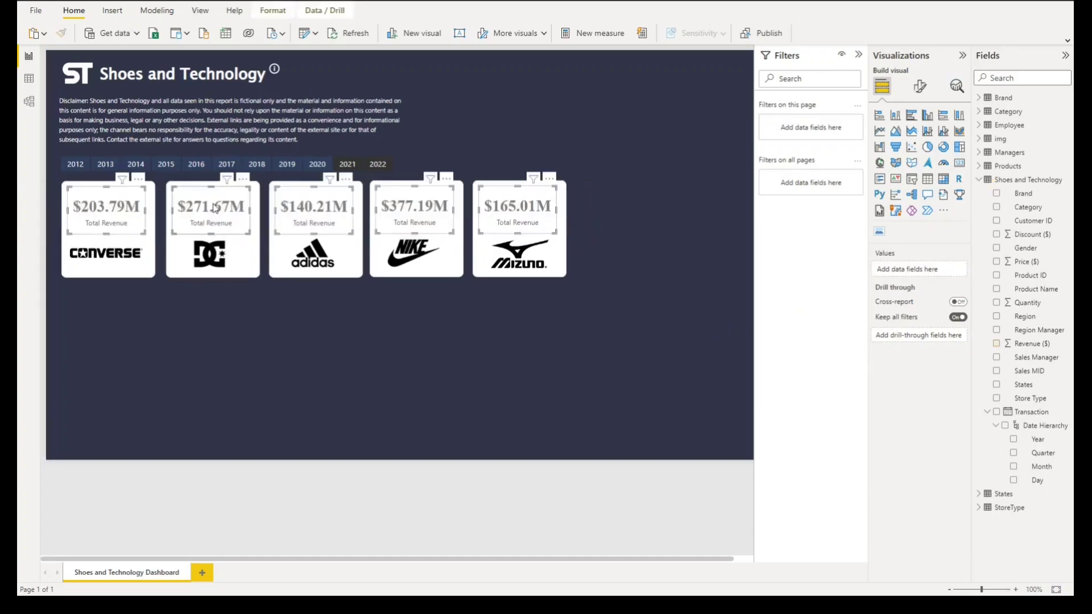
pyautogui.click(269, 16)
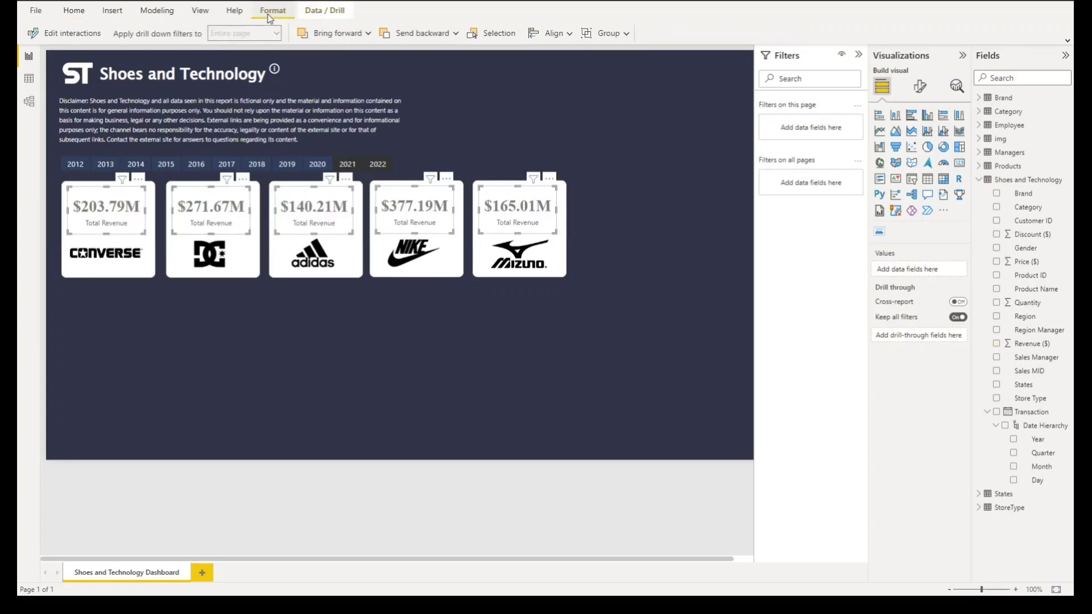
pyautogui.click(569, 36)
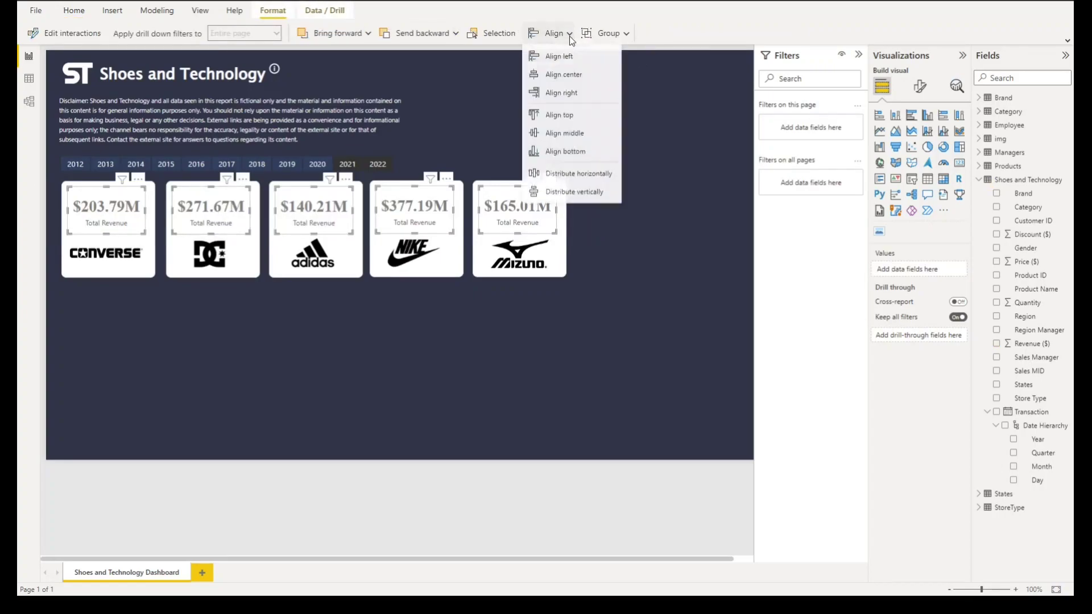
pyautogui.click(573, 116)
pyautogui.click(595, 222)
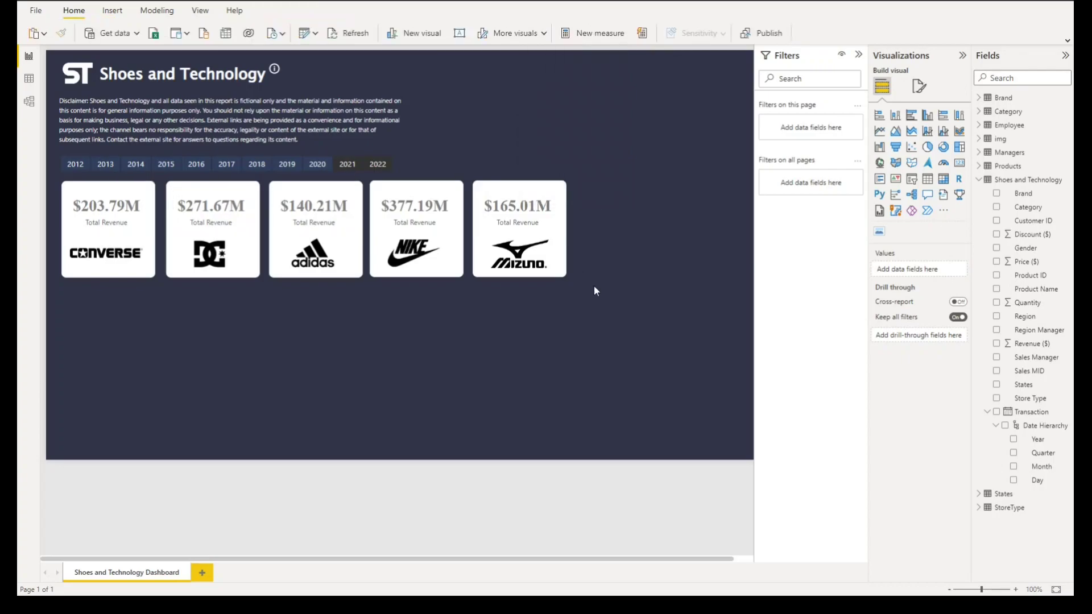
# - Select the five logo images and view the Align choices for them
pyautogui.moveTo(594, 285); pyautogui.dragTo(40, 224)
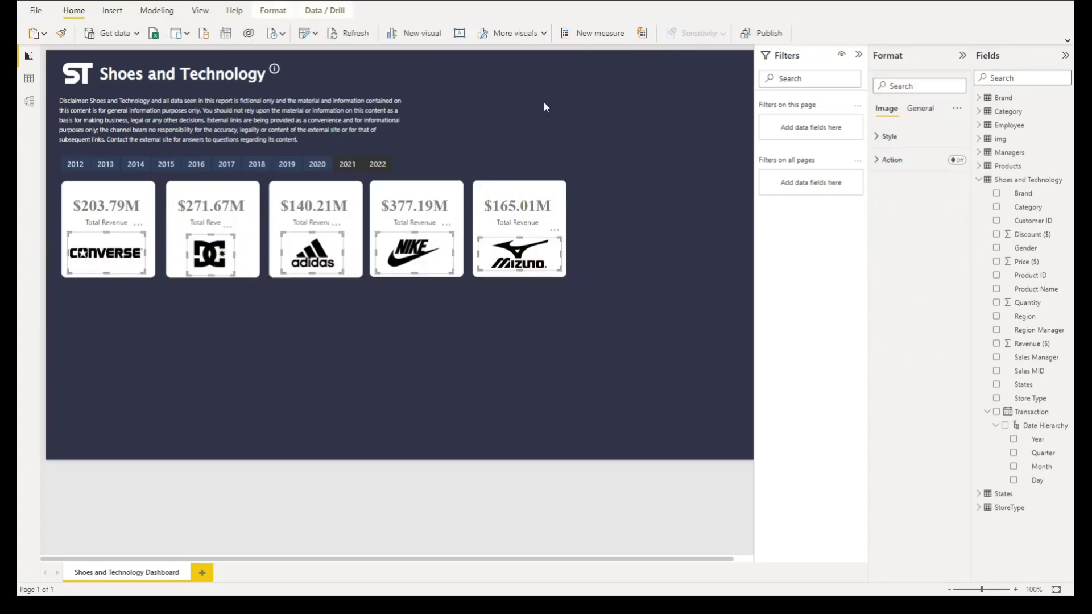
pyautogui.click(272, 12)
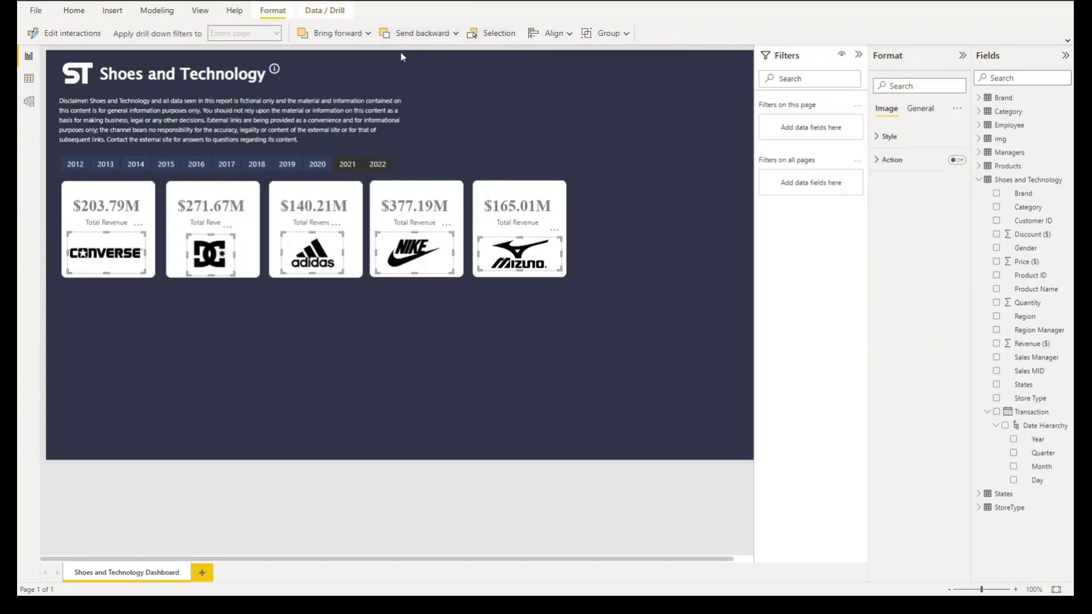
pyautogui.click(543, 34)
pyautogui.click(534, 289)
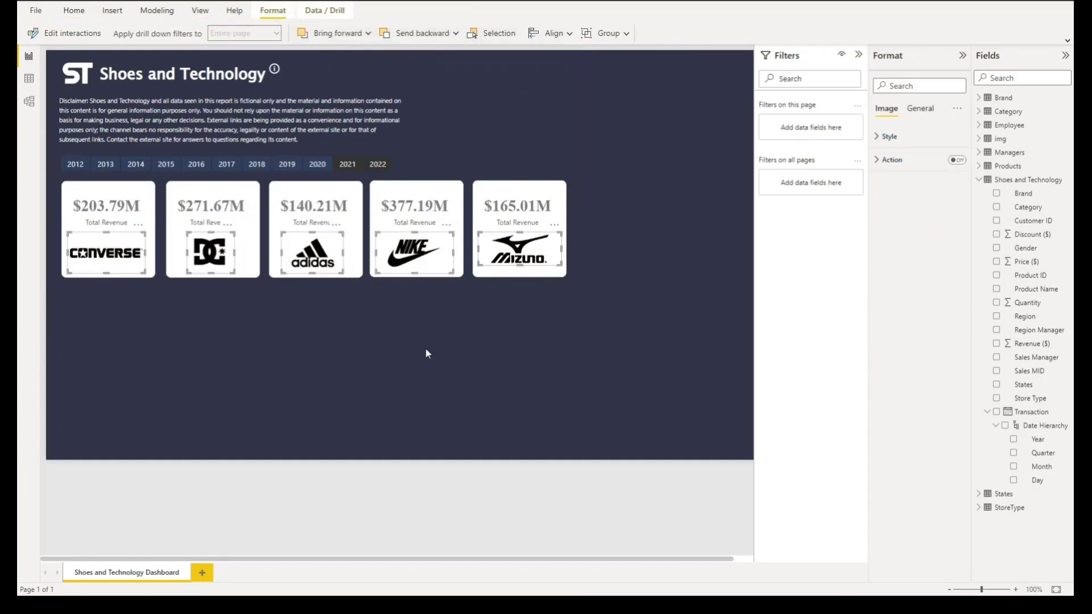